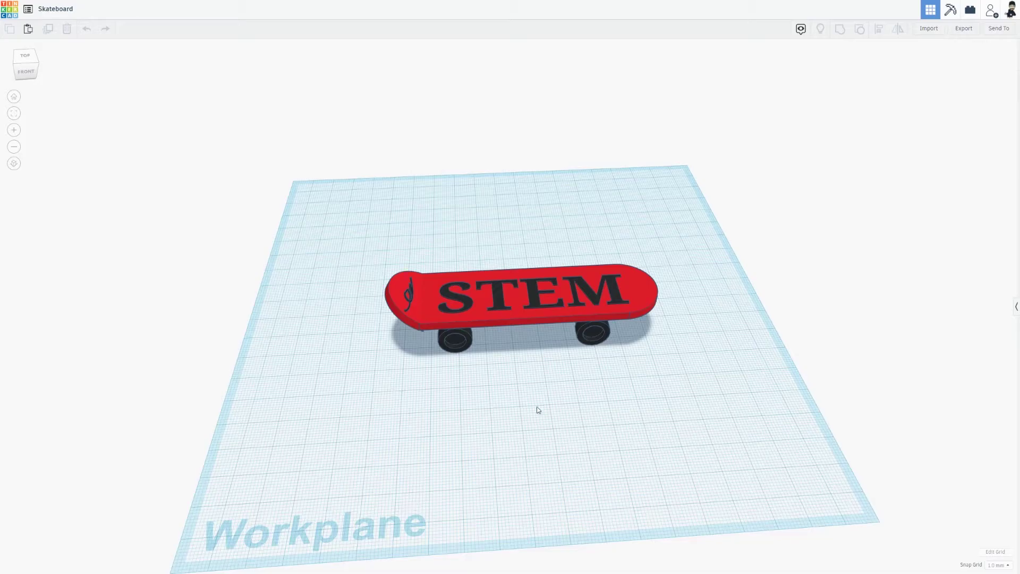
Orbit around the finished red STEM skateboard model to inspect it from different angles.
right_drag(569, 439, 521, 444)
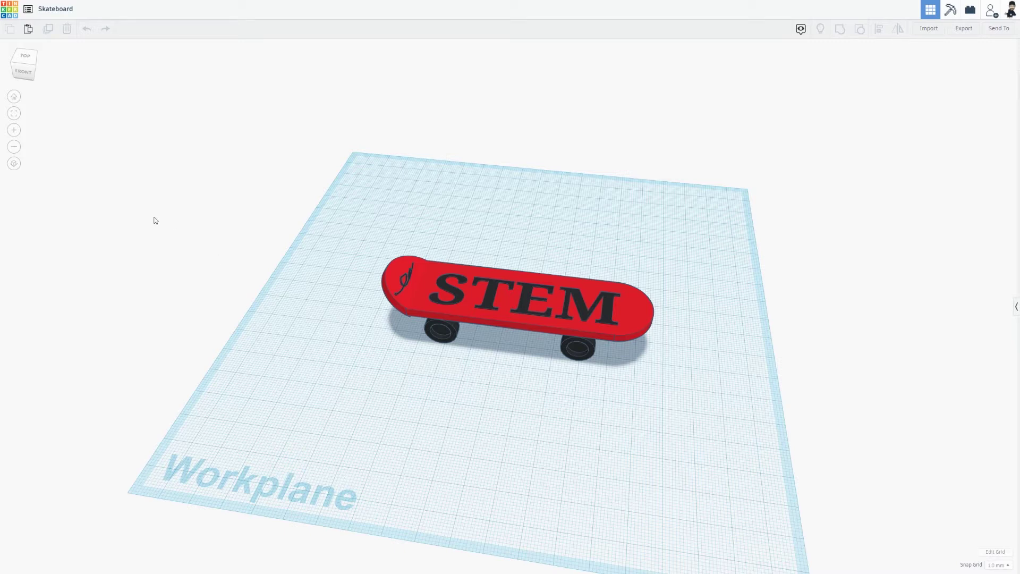
mouse_move(156, 219)
right_down()
mouse_move(293, 211)
mouse_move(262, 194)
mouse_move(203, 189)
mouse_move(169, 231)
right_up()
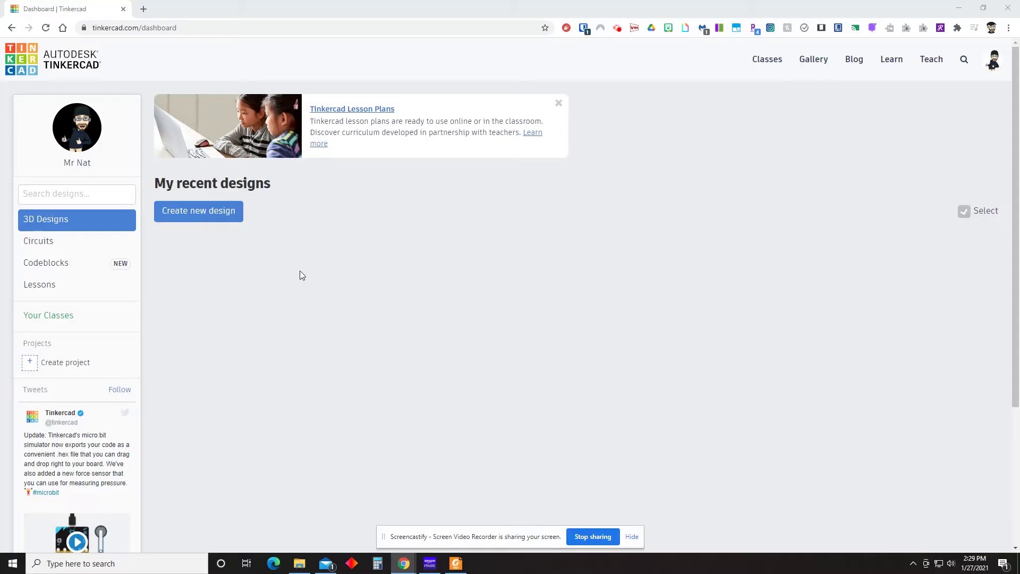
Create a fresh 3D design and change its title to 'Skateboard'.
click(212, 211)
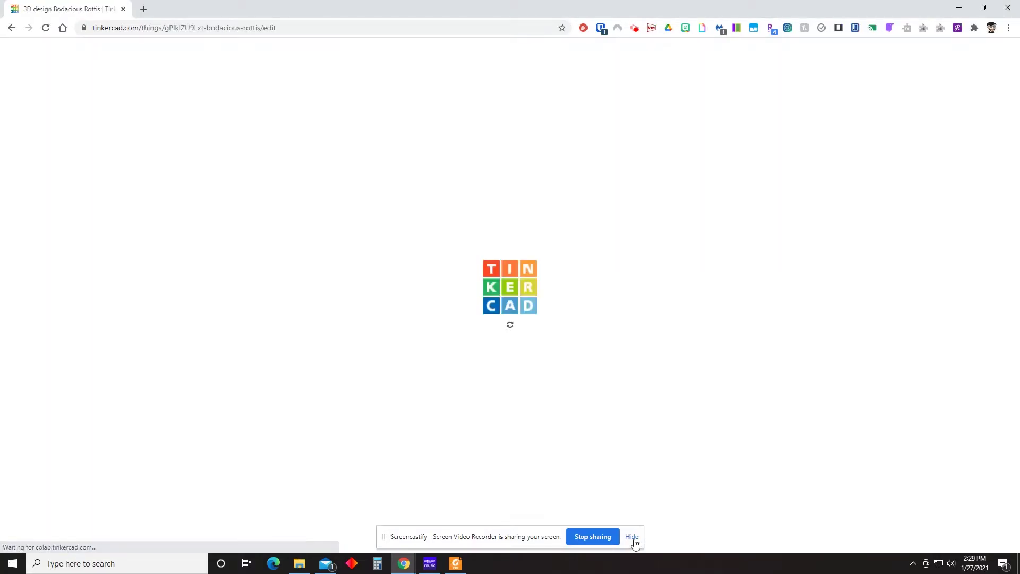
click(632, 537)
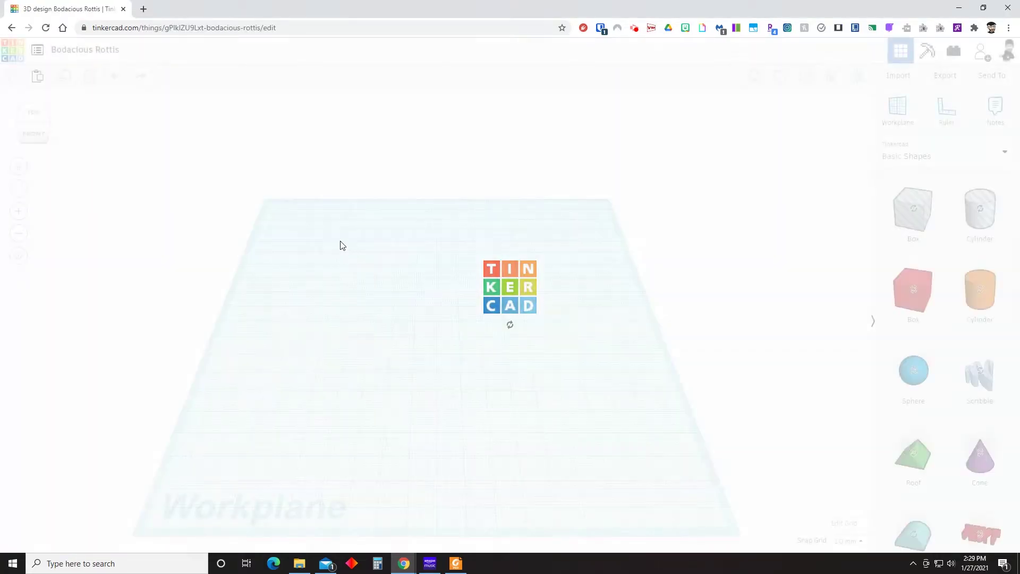
click(77, 50)
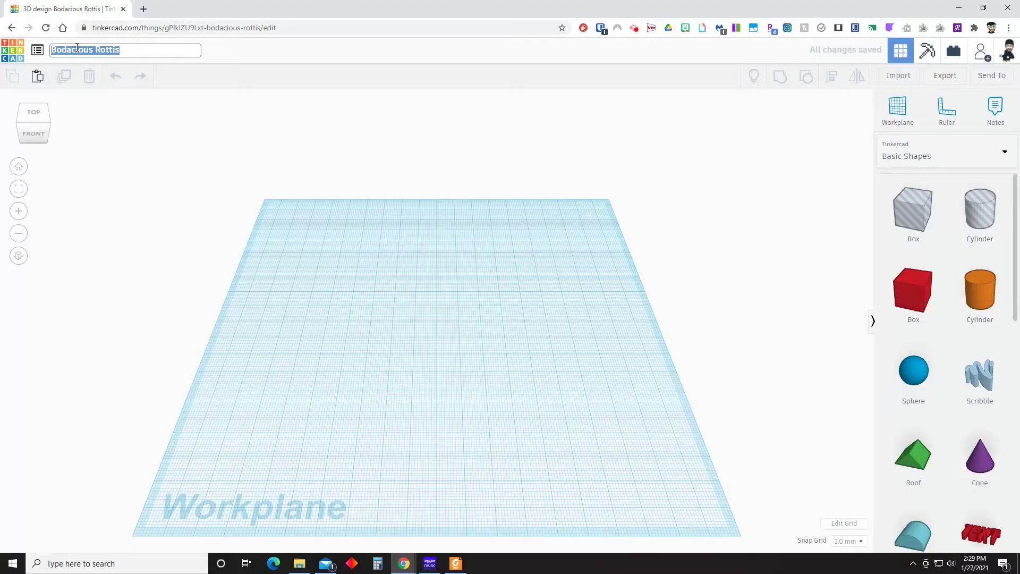
text(Skateboard)
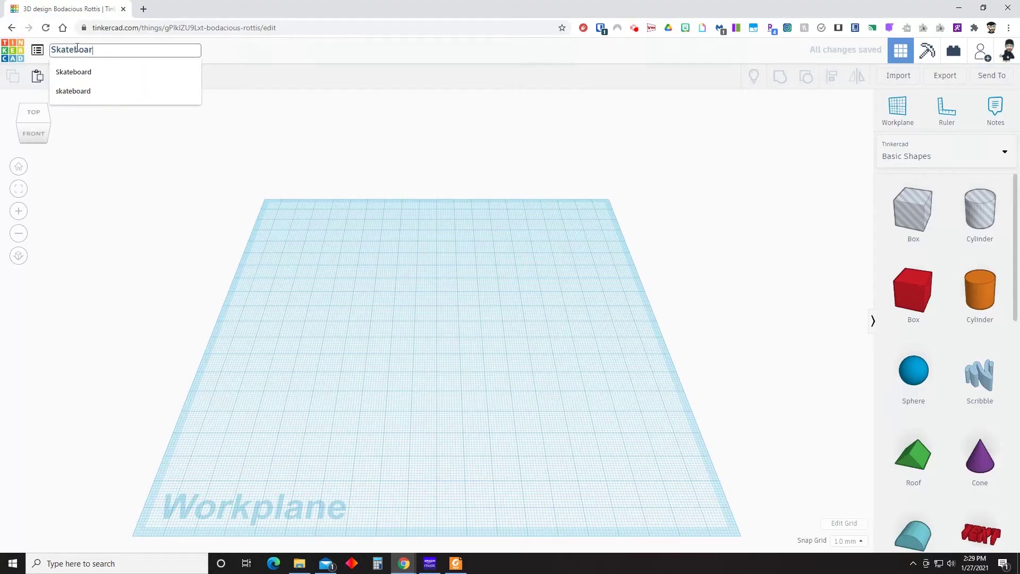
click(151, 181)
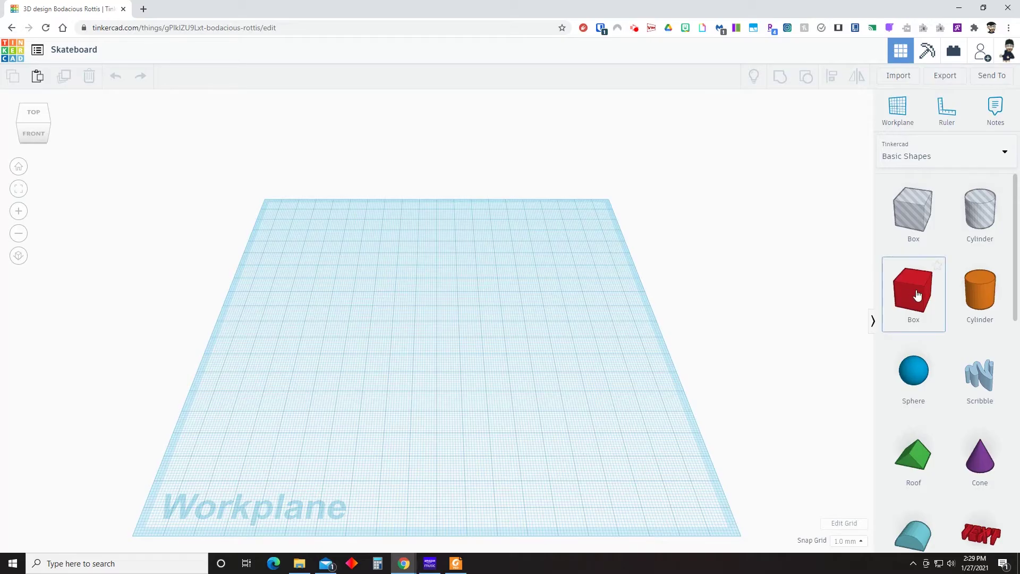
Add a red box and resize it into a 3 mm thick, 74 mm long deck slab.
drag(917, 295, 436, 288)
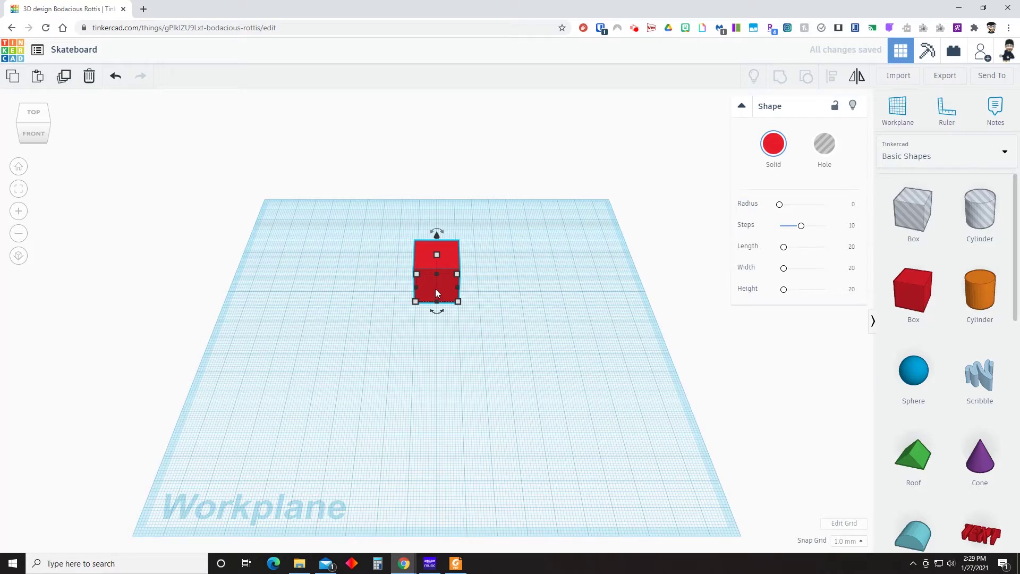
mouse_move(417, 303)
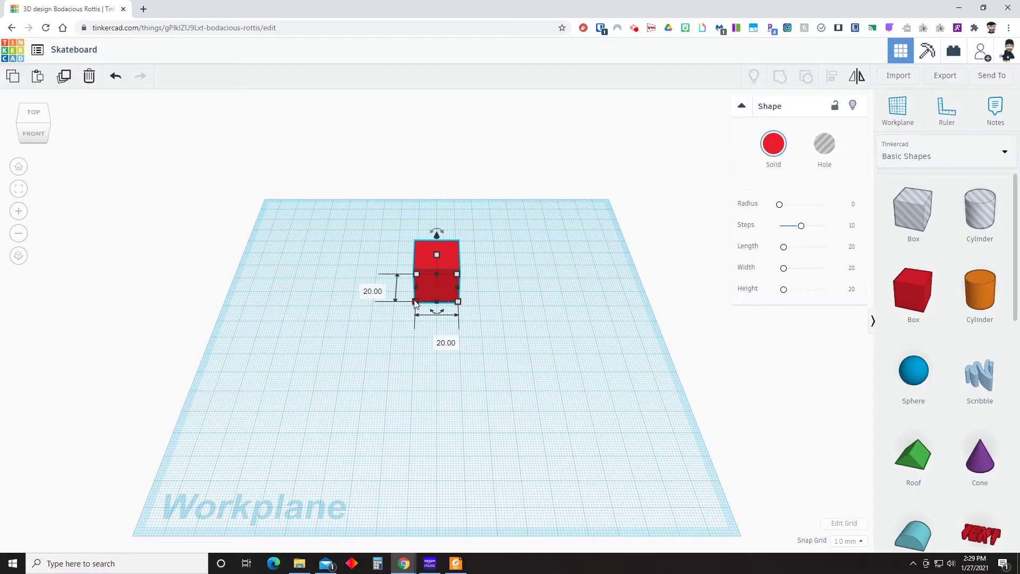
click(374, 290)
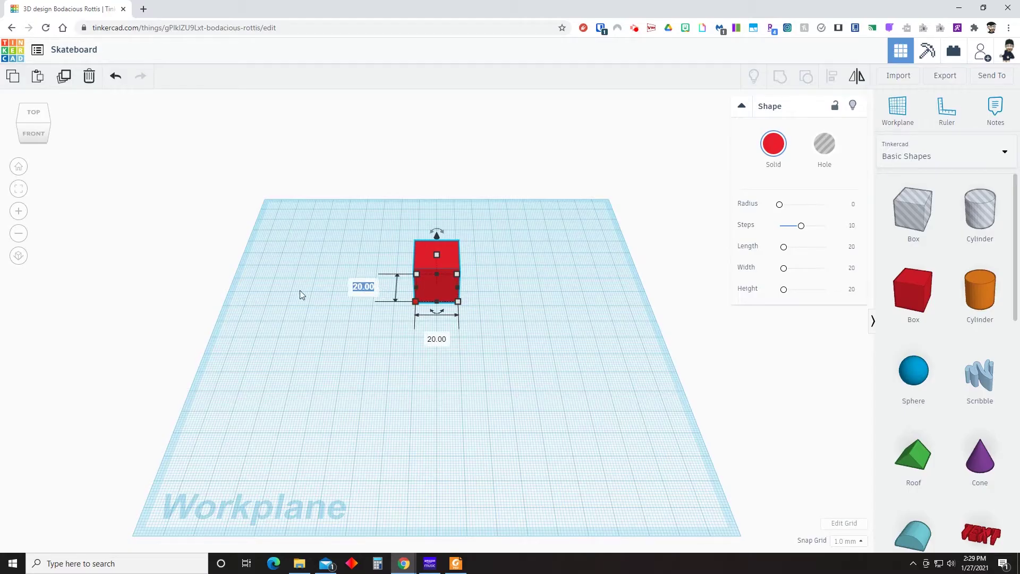
text(3)
key(Tab)
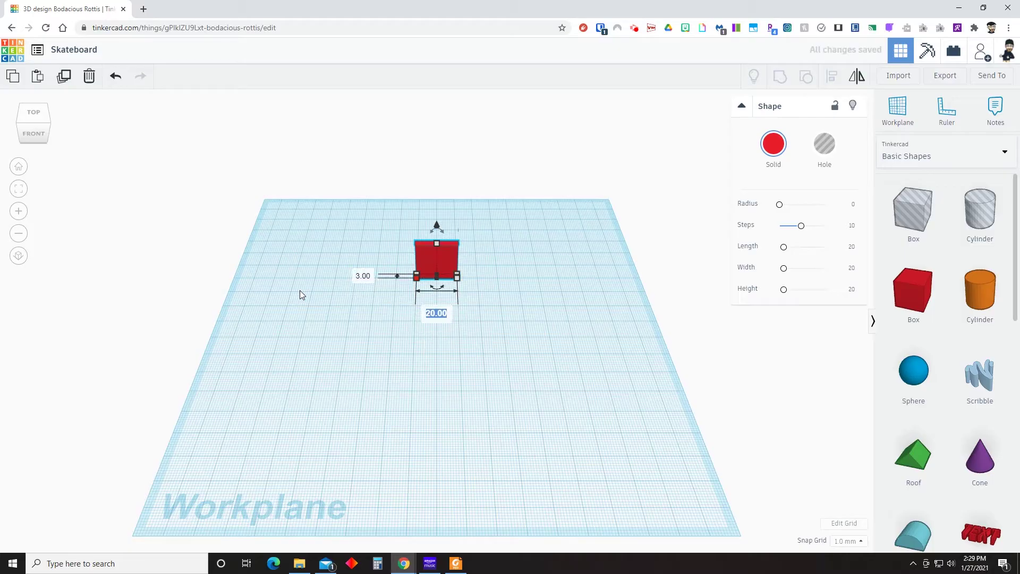
text(74)
key(Return)
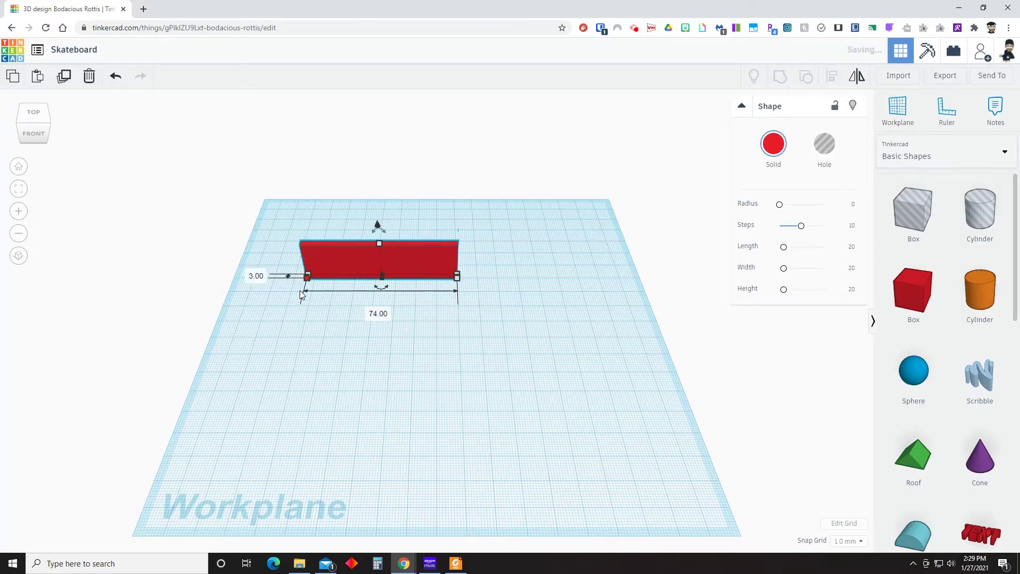
drag(379, 243, 380, 230)
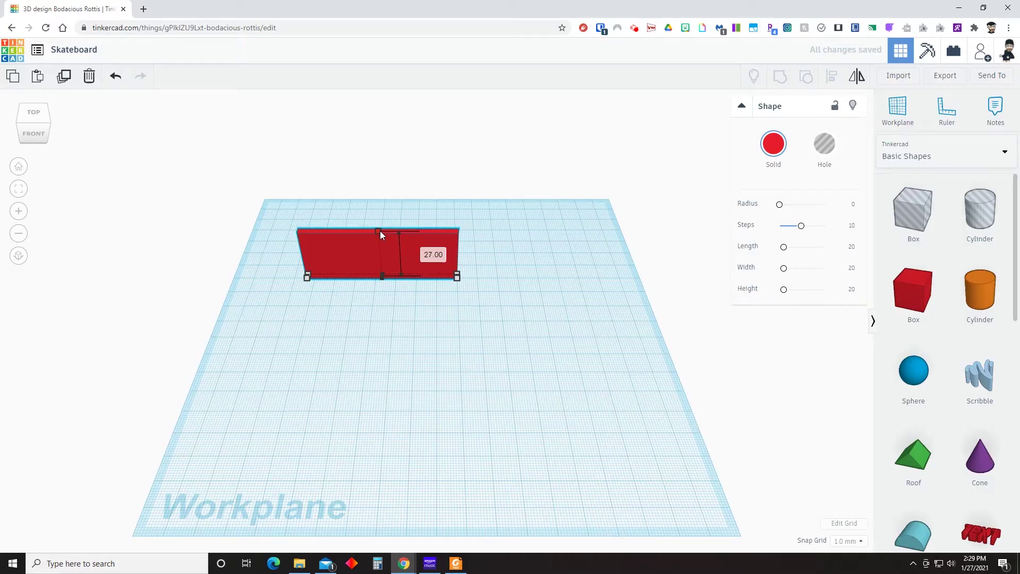
click(477, 235)
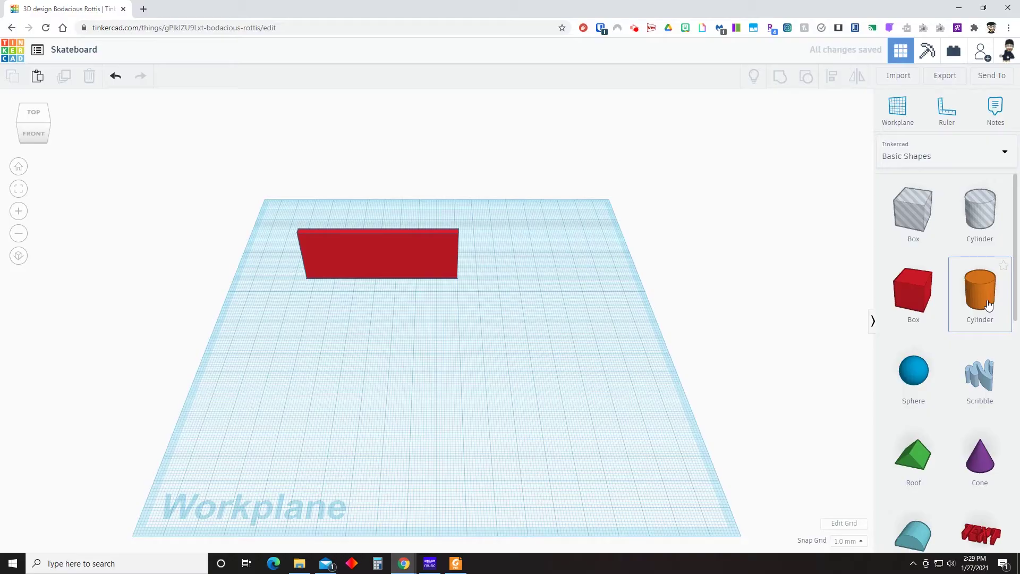
Add an orange cylinder and flatten it to a 27 by 27 mm disc, 3 mm tall.
drag(988, 304, 503, 394)
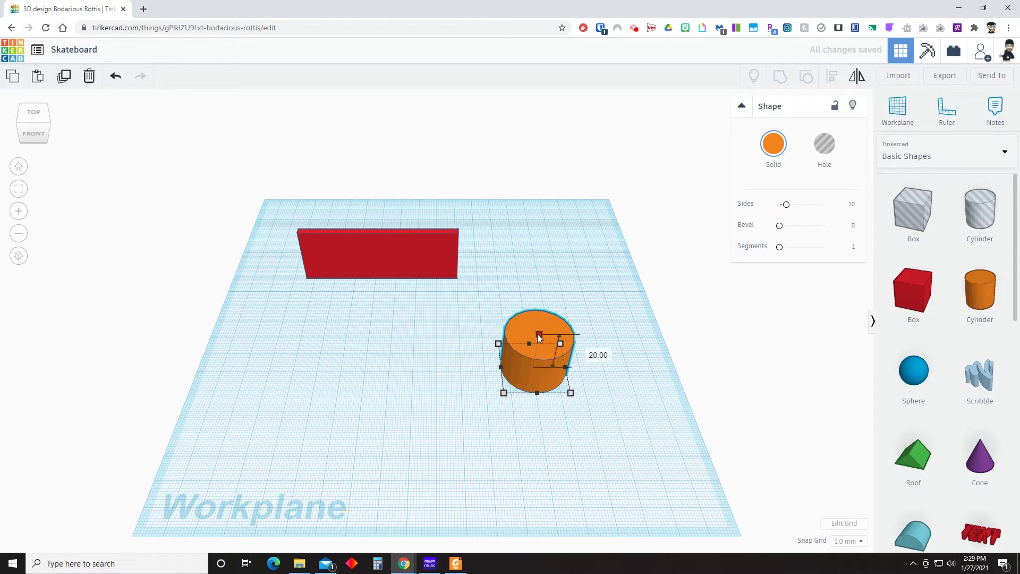
drag(538, 338, 538, 363)
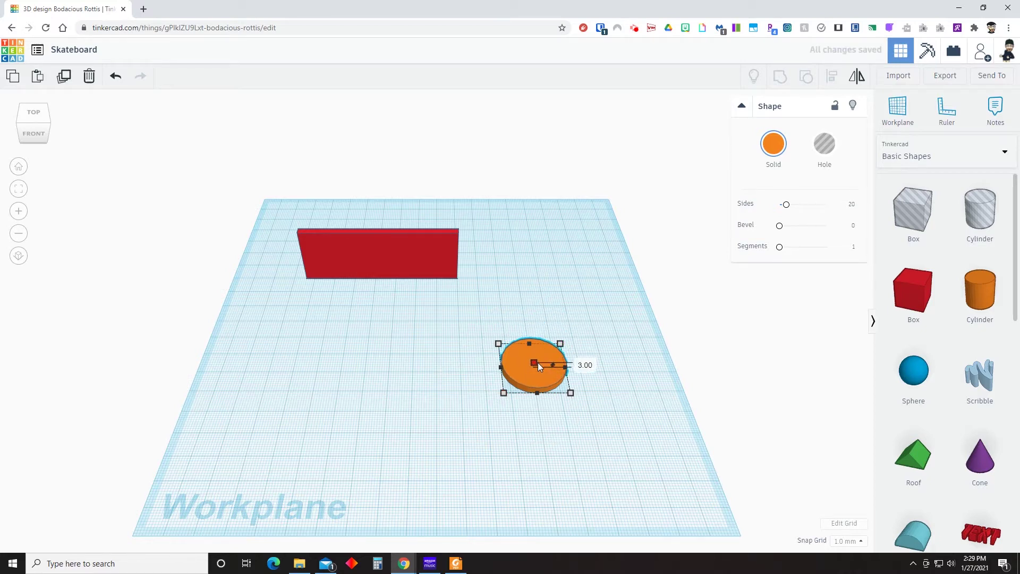
click(565, 316)
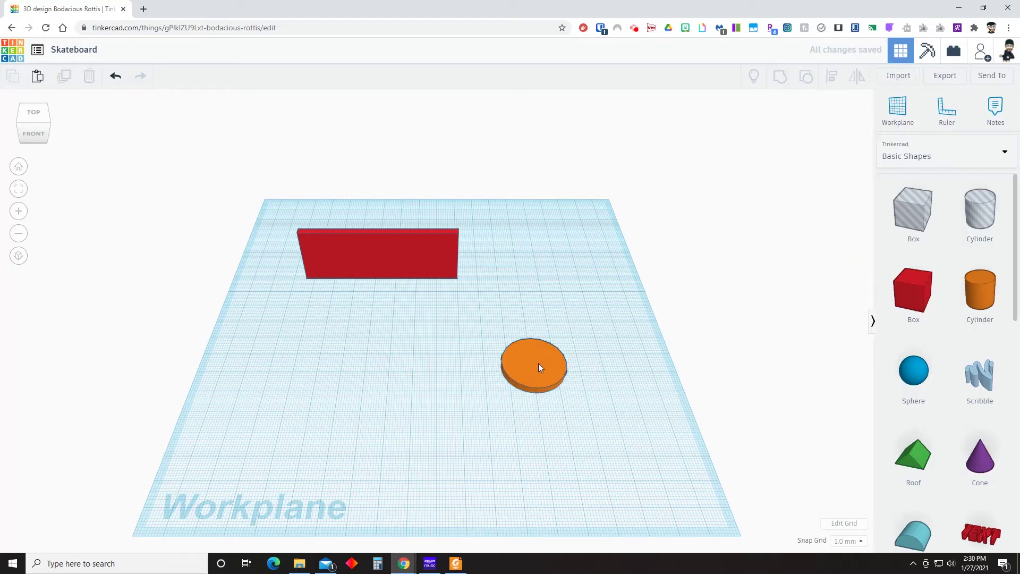
click(538, 362)
Rotate the orange disc 90° so it stands upright like a wheel.
right_drag(600, 419, 640, 409)
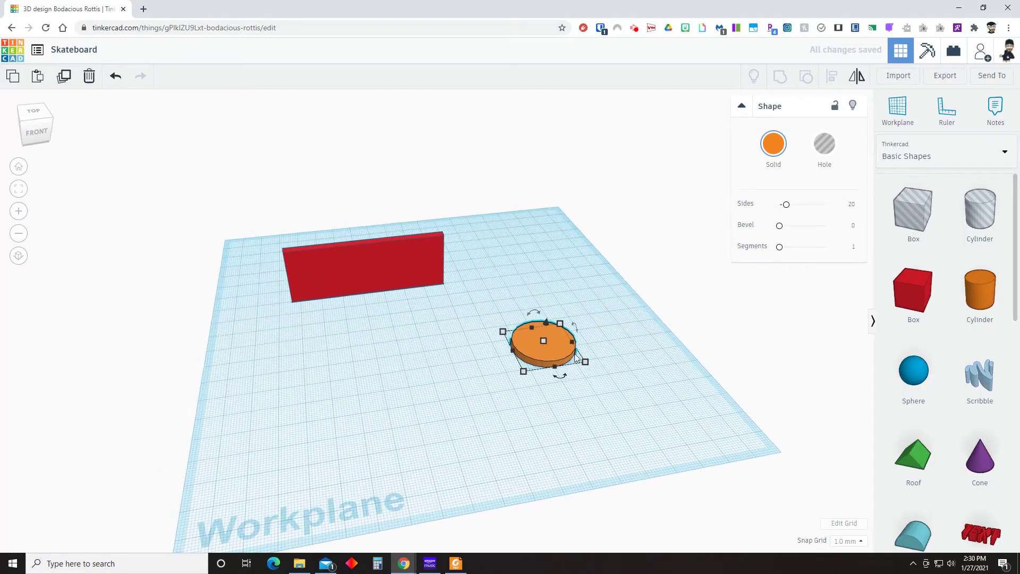
drag(578, 294, 582, 298)
click(580, 296)
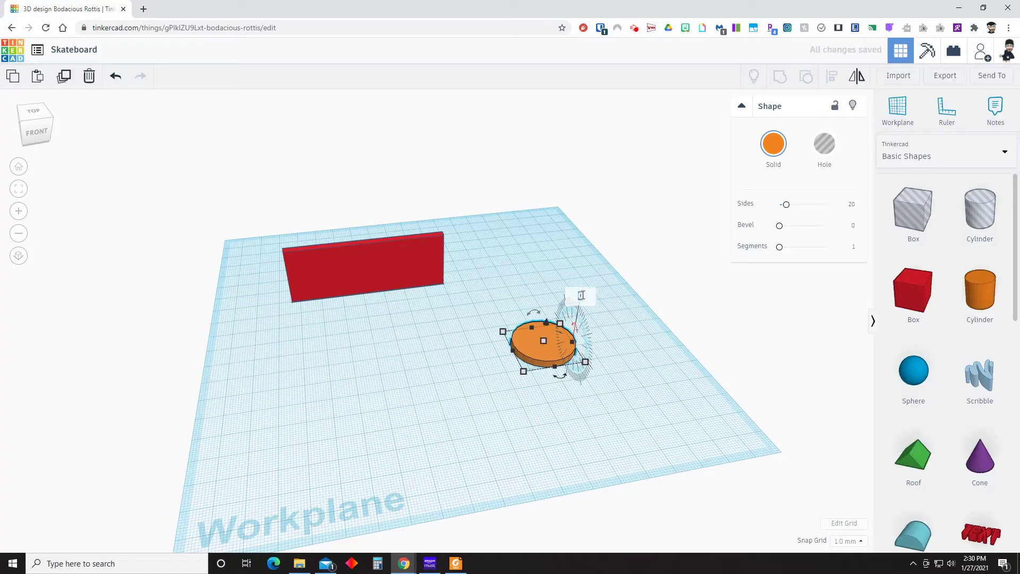
text(90)
key(Return)
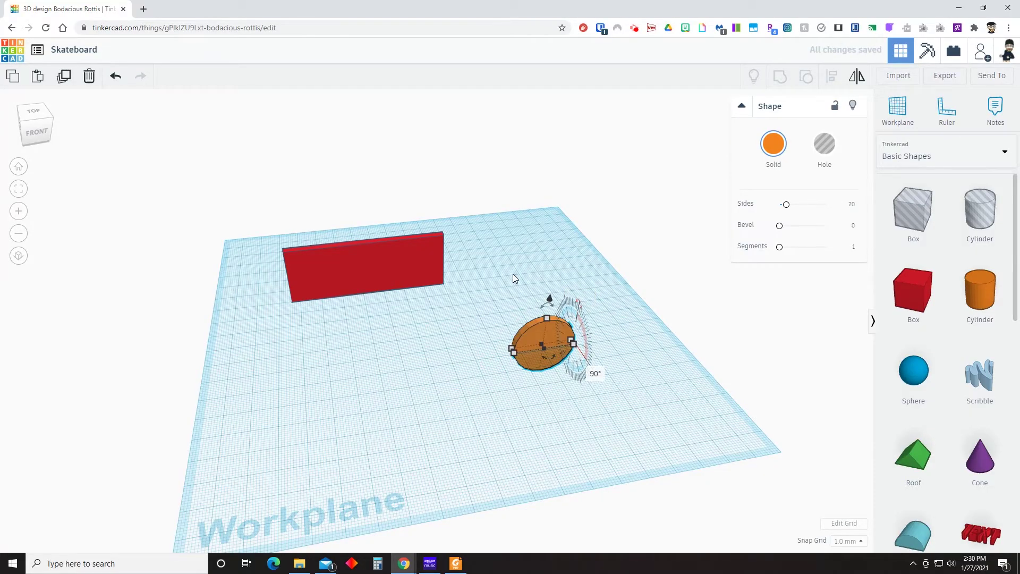
click(522, 257)
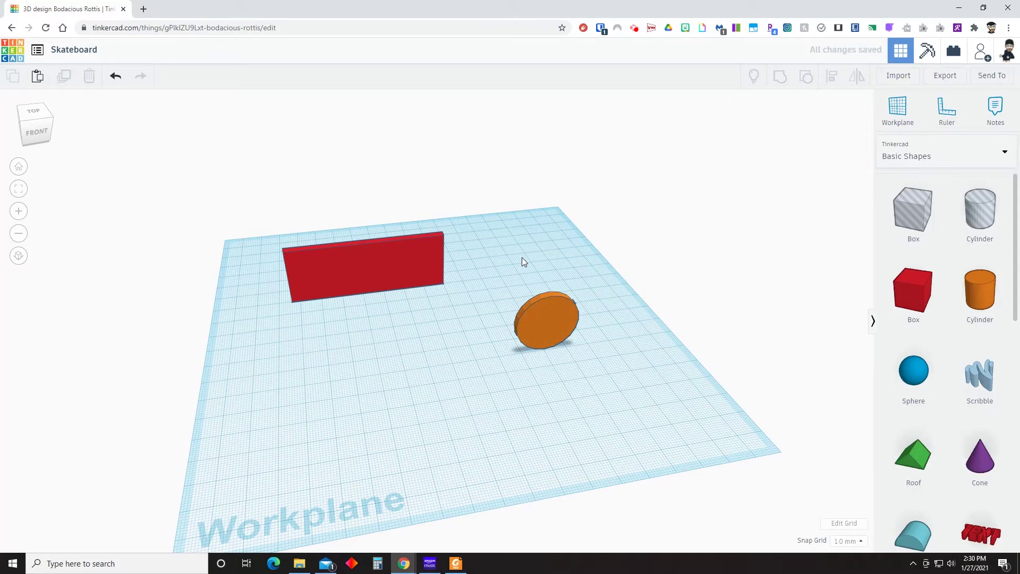
Raise the upright disc's side count to 64 for a smoother edge.
right_drag(522, 257, 574, 321)
click(551, 331)
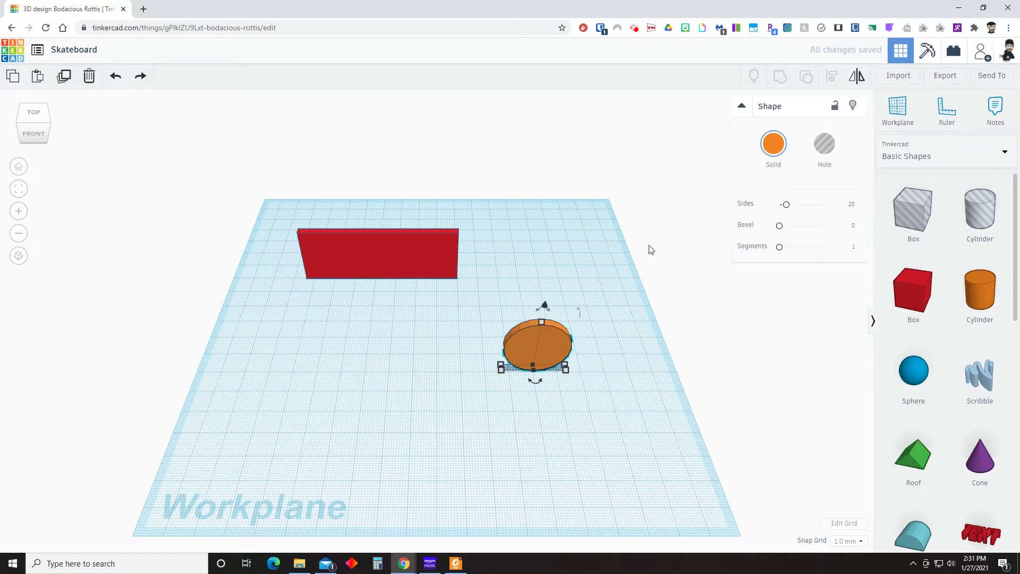
drag(785, 204, 841, 207)
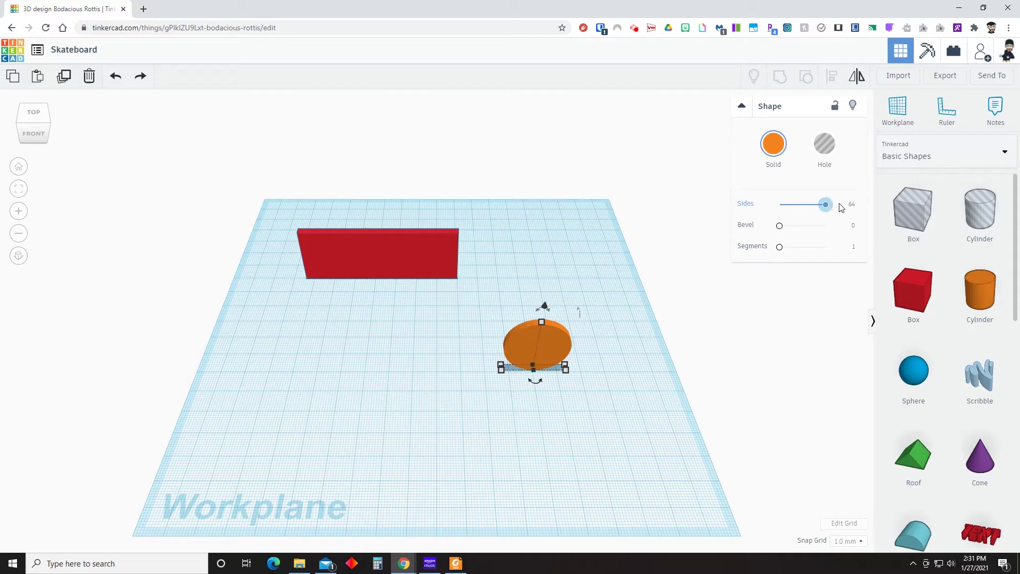
click(617, 277)
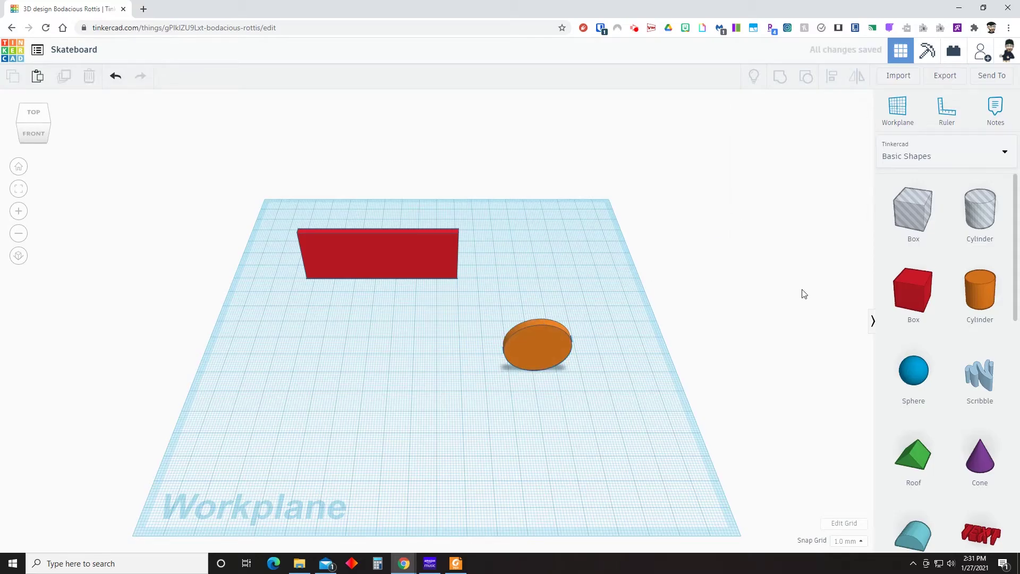
Add a box sized 13.5 by 3 by 27 mm and make it a hole.
drag(913, 291, 410, 346)
mouse_move(385, 365)
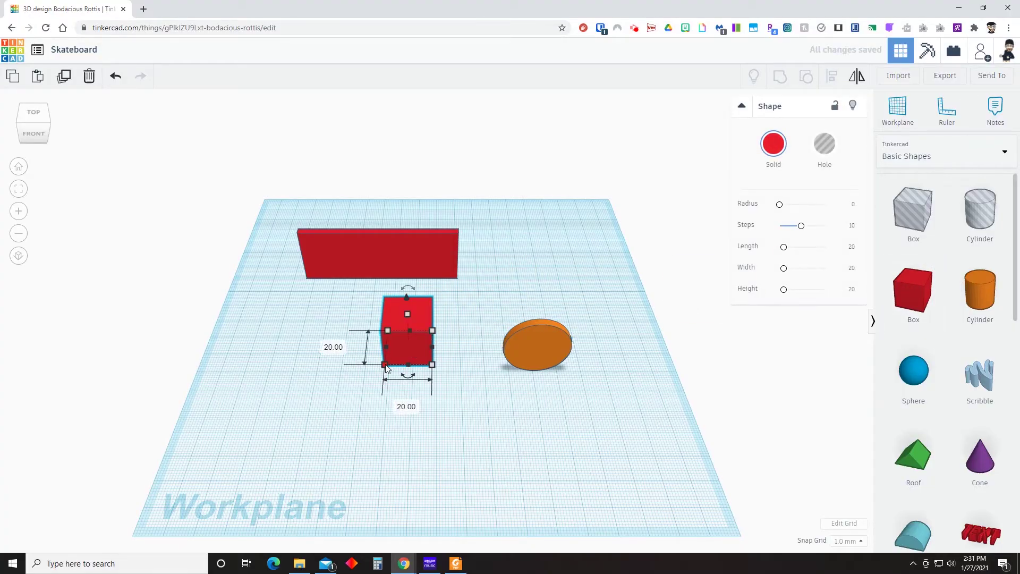
click(407, 405)
text(13.5)
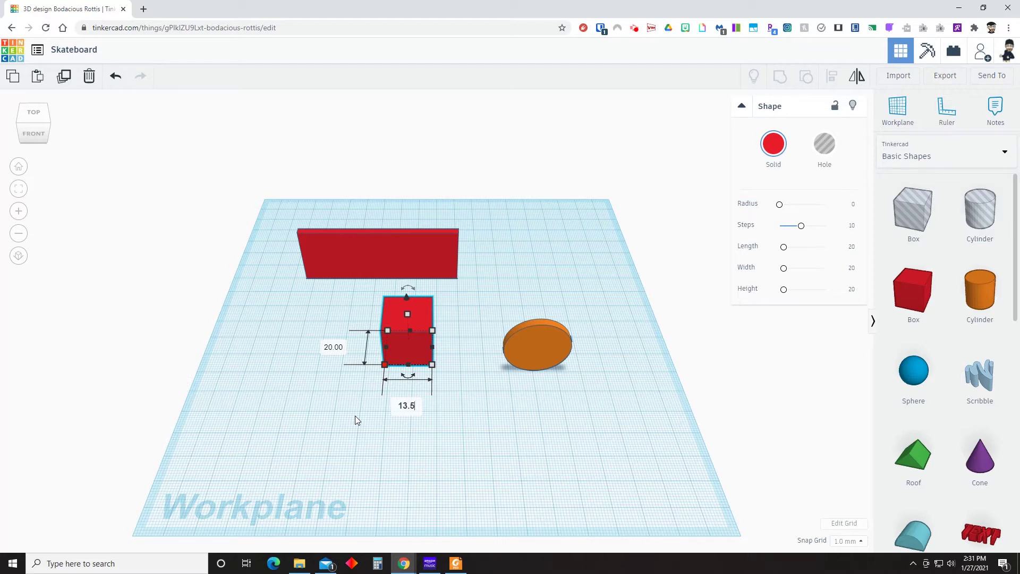
key(Tab)
text(3)
key(Return)
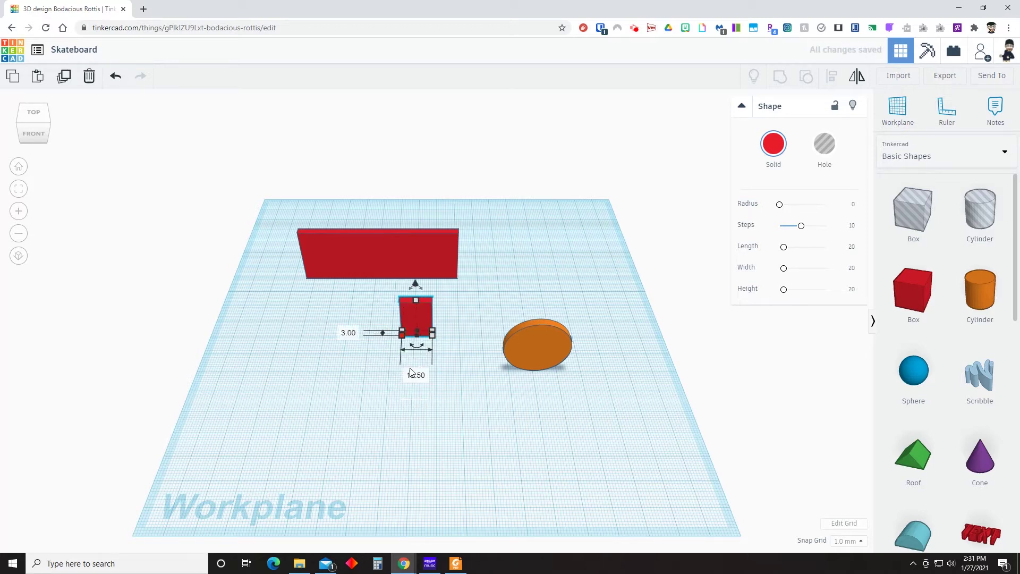
mouse_move(425, 296)
click(477, 317)
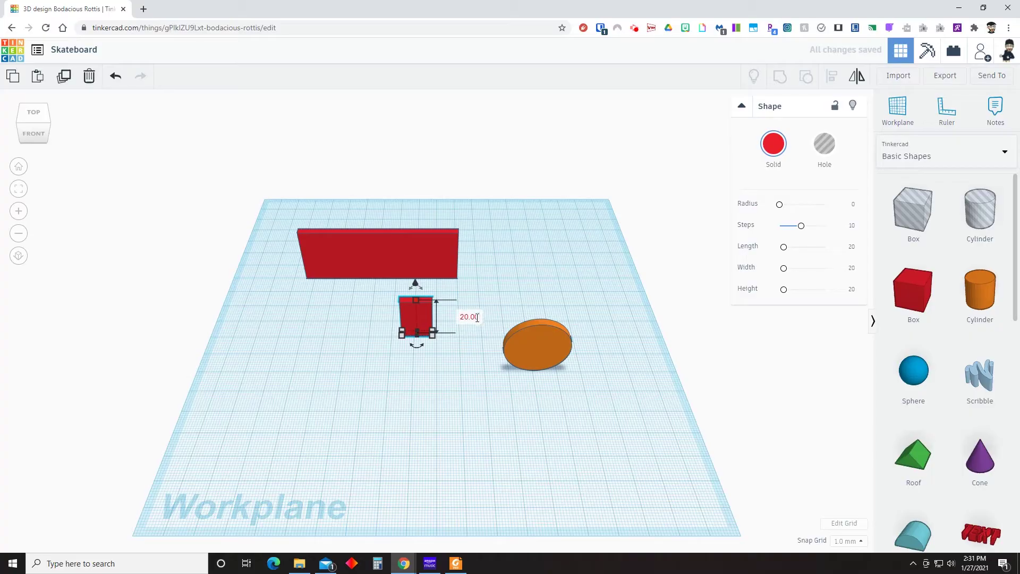
text(27)
key(Return)
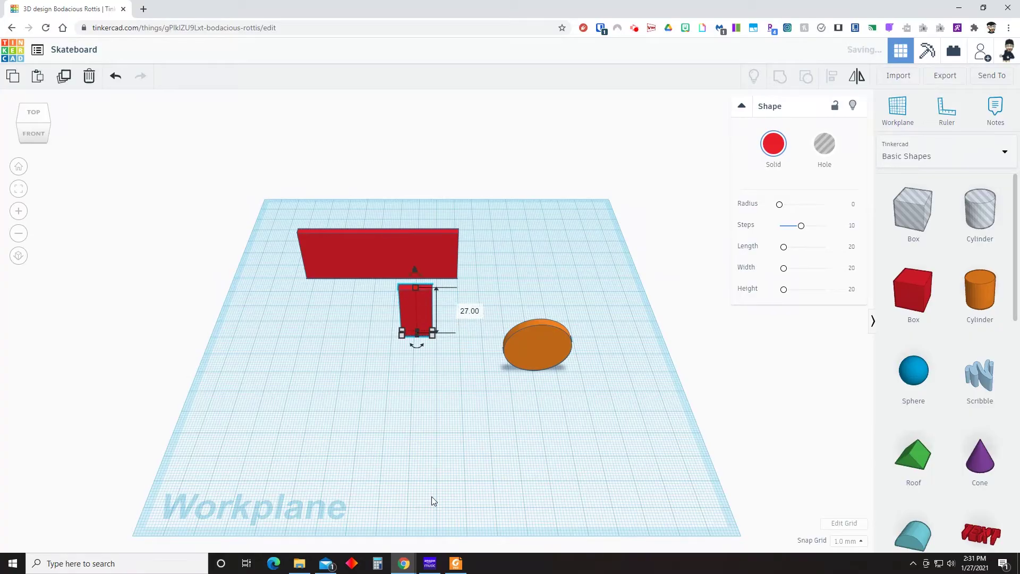
click(837, 152)
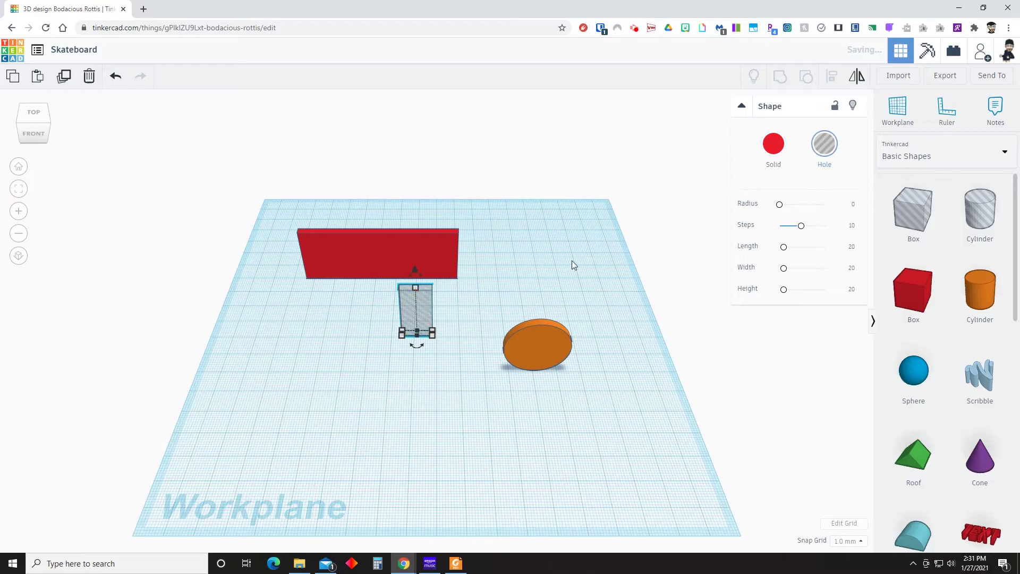
Align the hole box over the cylinder's right half and group them into a half-disc.
shift+click(537, 332)
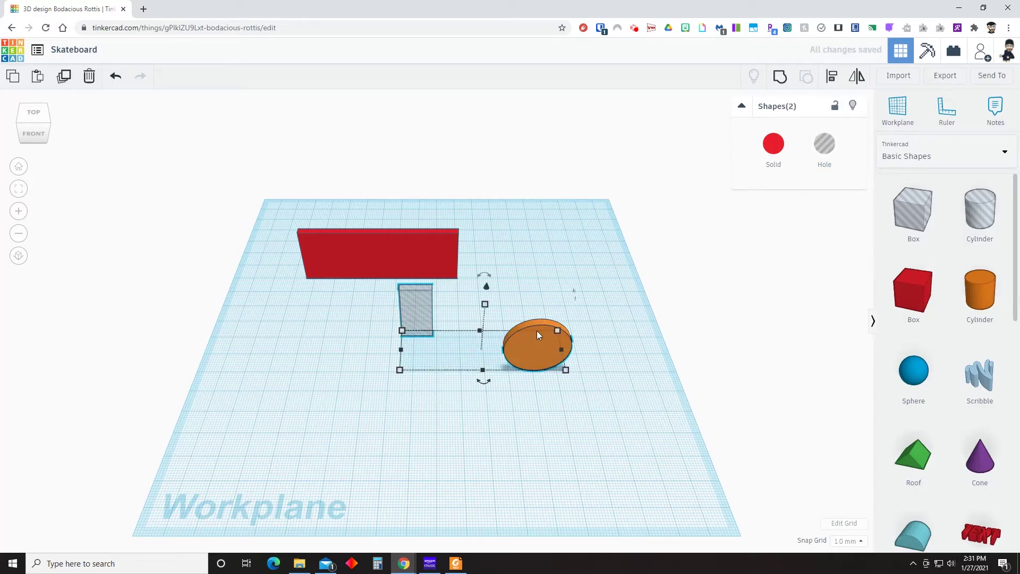
click(832, 77)
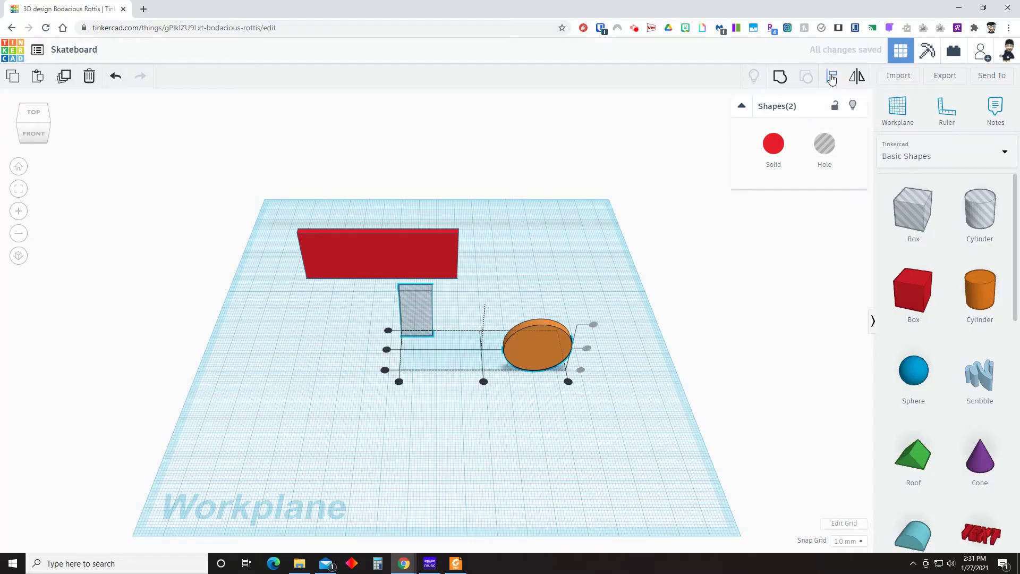
click(386, 350)
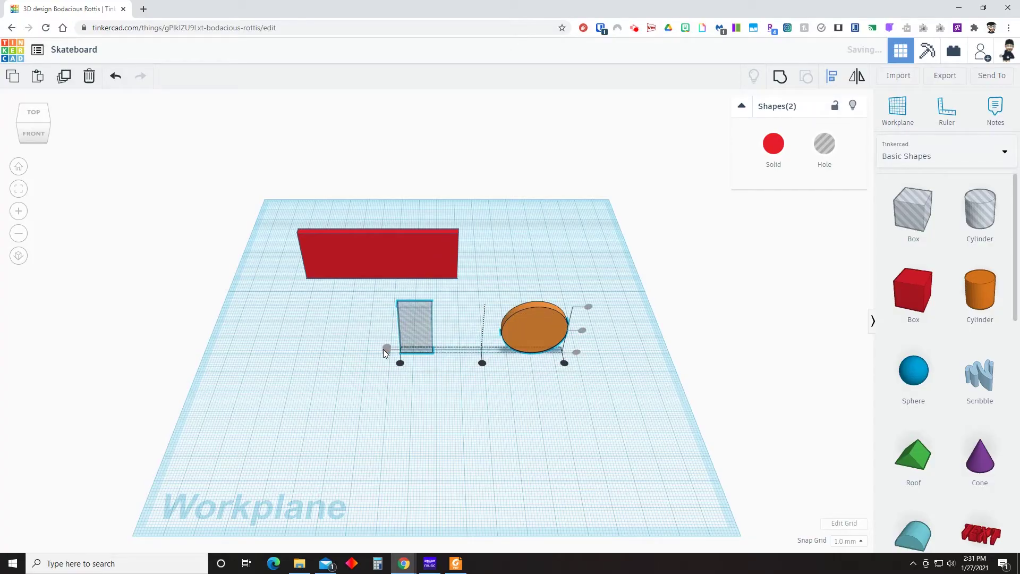
click(565, 363)
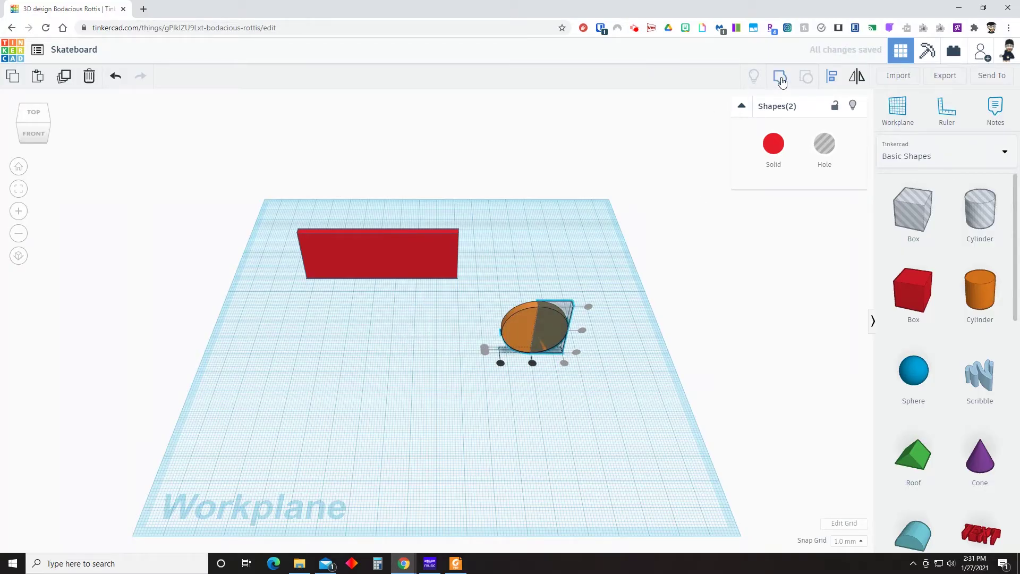
click(781, 80)
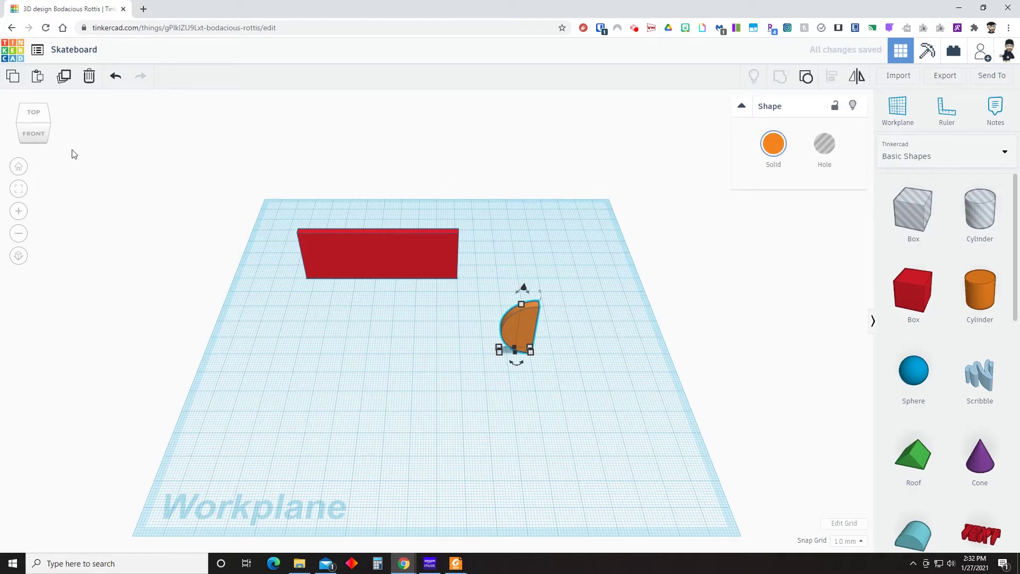
Duplicate the half-disc and mirror the copy left to right.
click(65, 78)
click(856, 78)
click(517, 364)
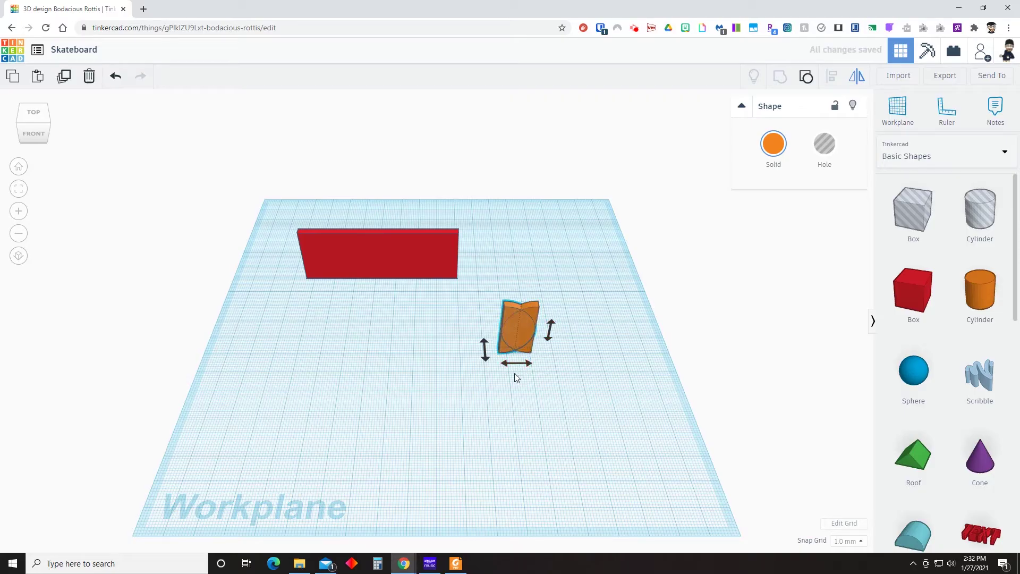
click(507, 405)
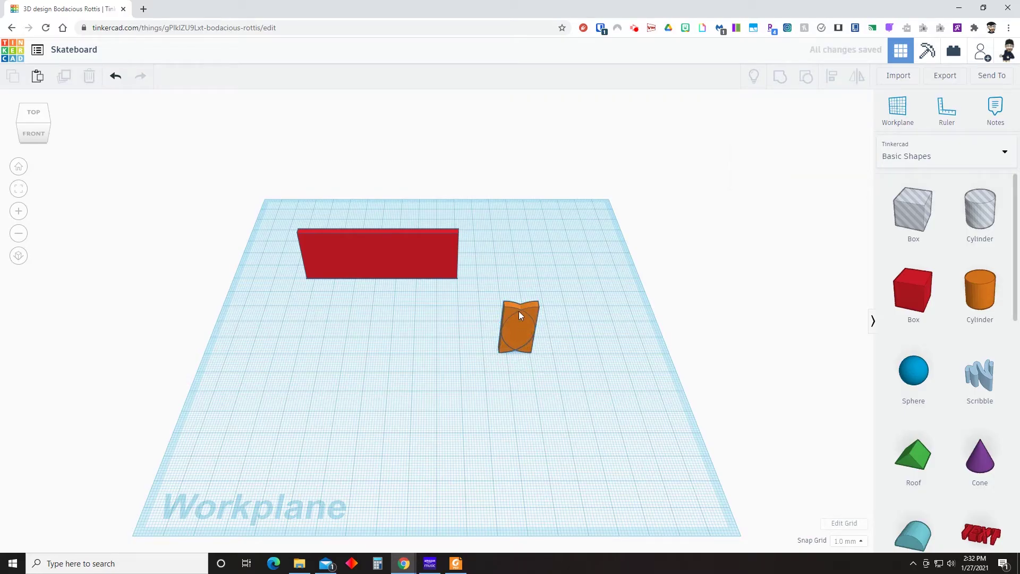
Move one half-disc beside the red box and align their right edges and centres.
drag(518, 312, 501, 236)
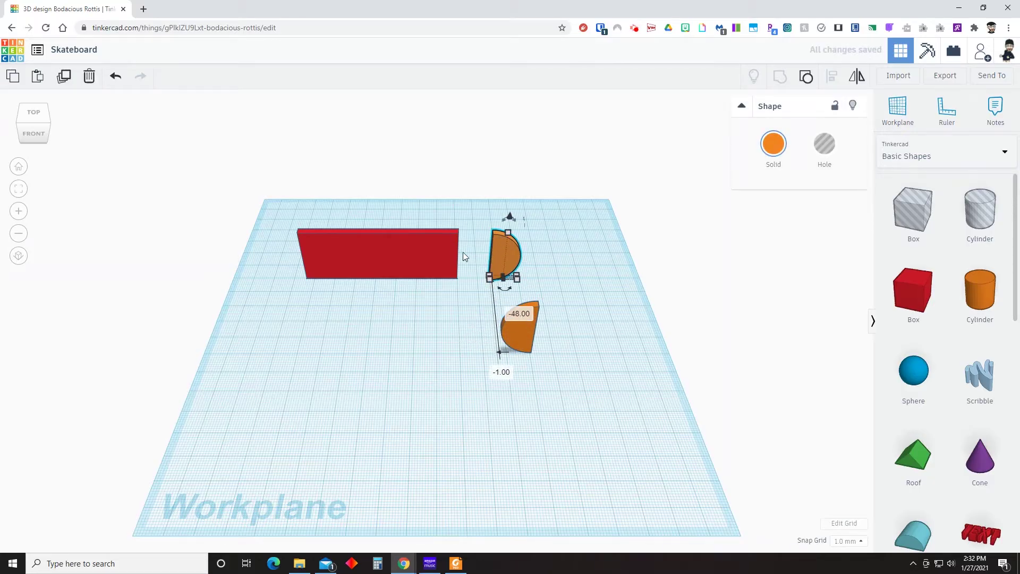
scroll(471, 257, up, 1)
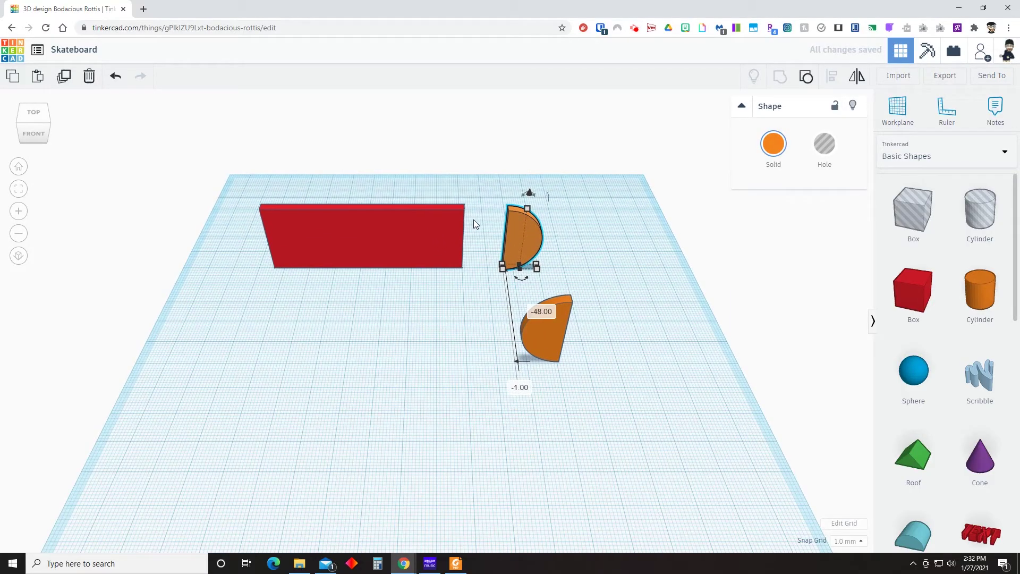
click(475, 232)
click(423, 231)
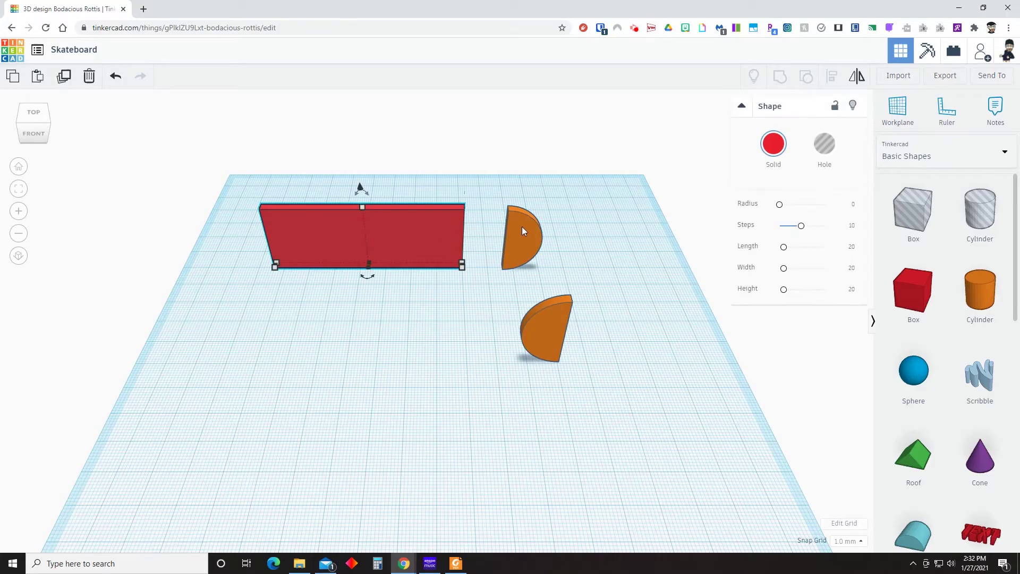
shift+click(521, 227)
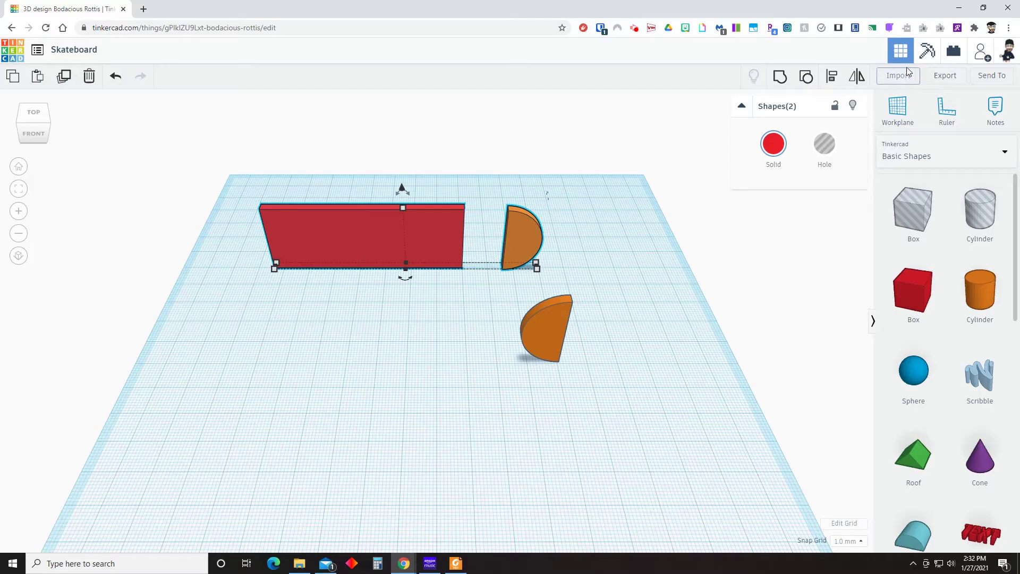
click(833, 79)
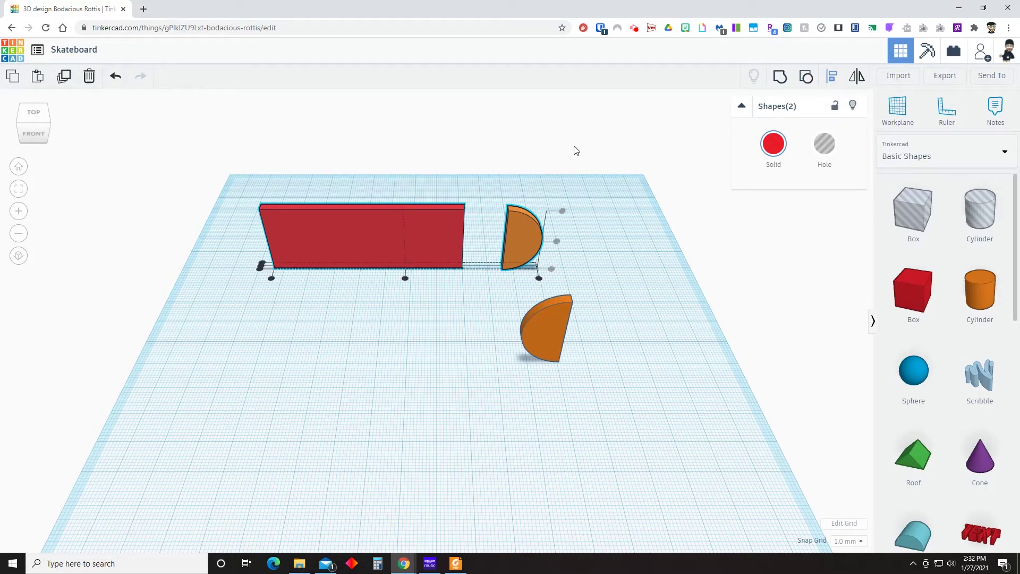
click(539, 279)
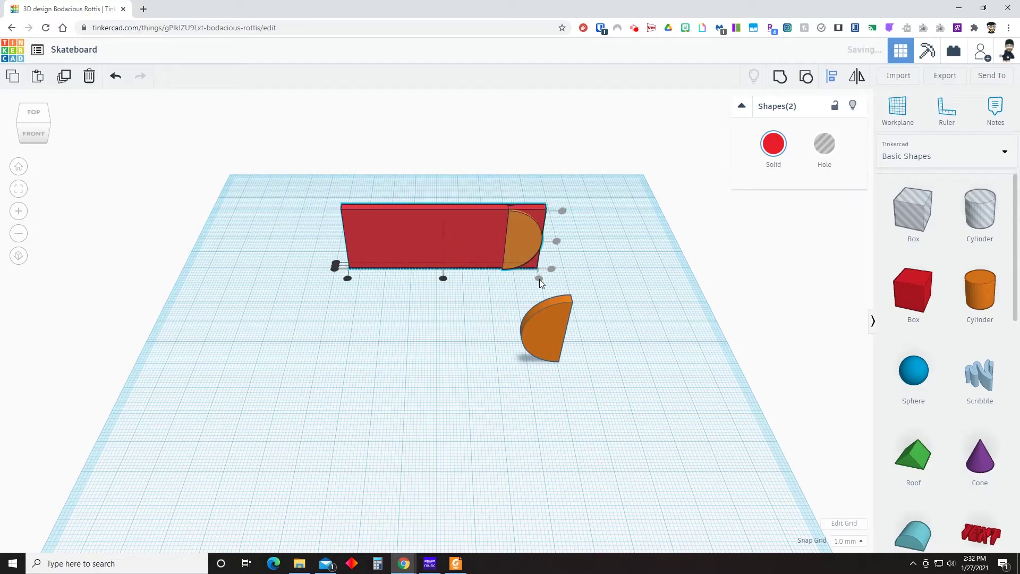
click(336, 266)
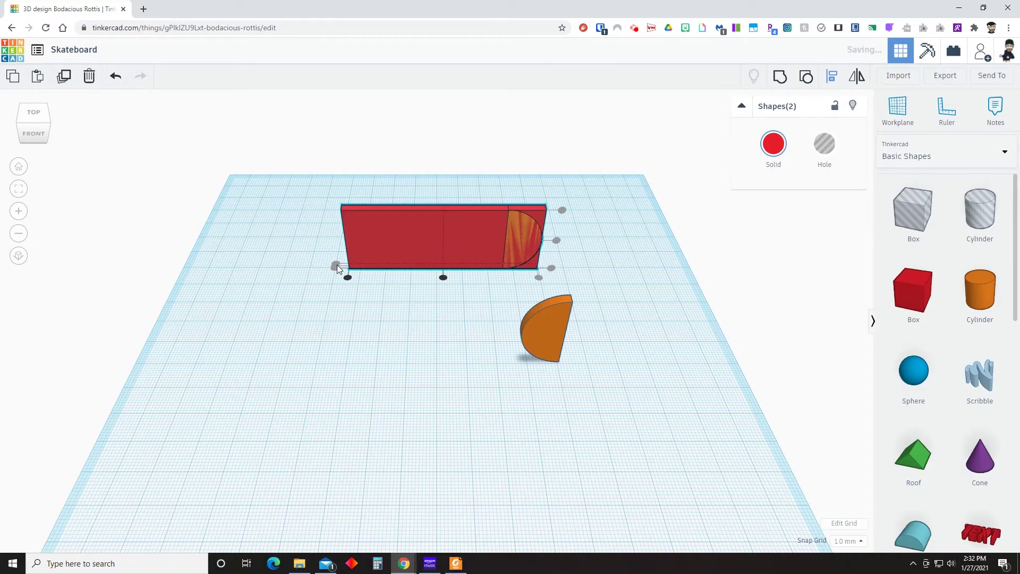
Nudge the red box left until it meets the half-disc, then group them.
click(356, 323)
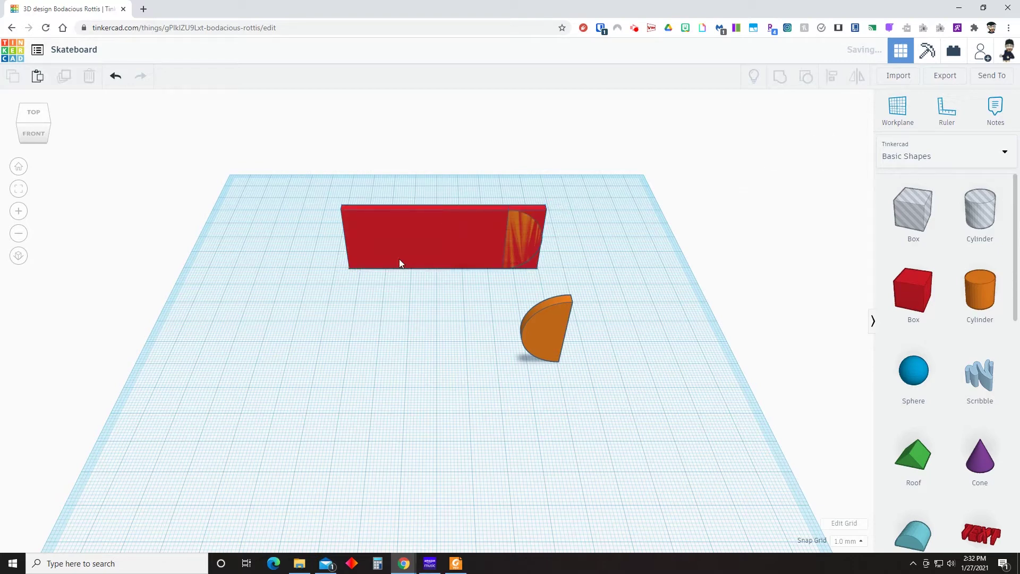
click(408, 247)
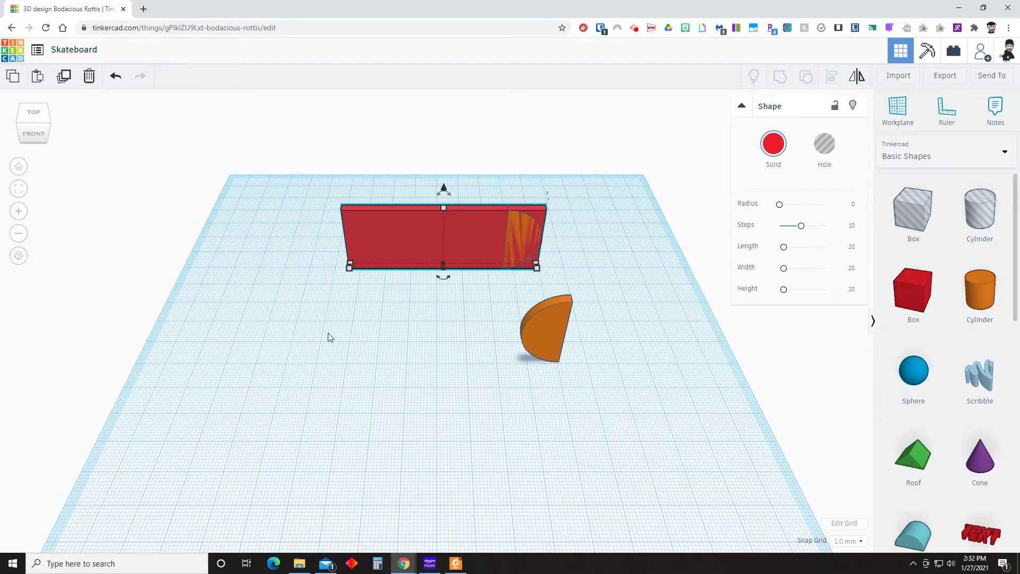
key(Left)
key(Left)
key(Left)
key(Left)
key(Left)
key(Left)
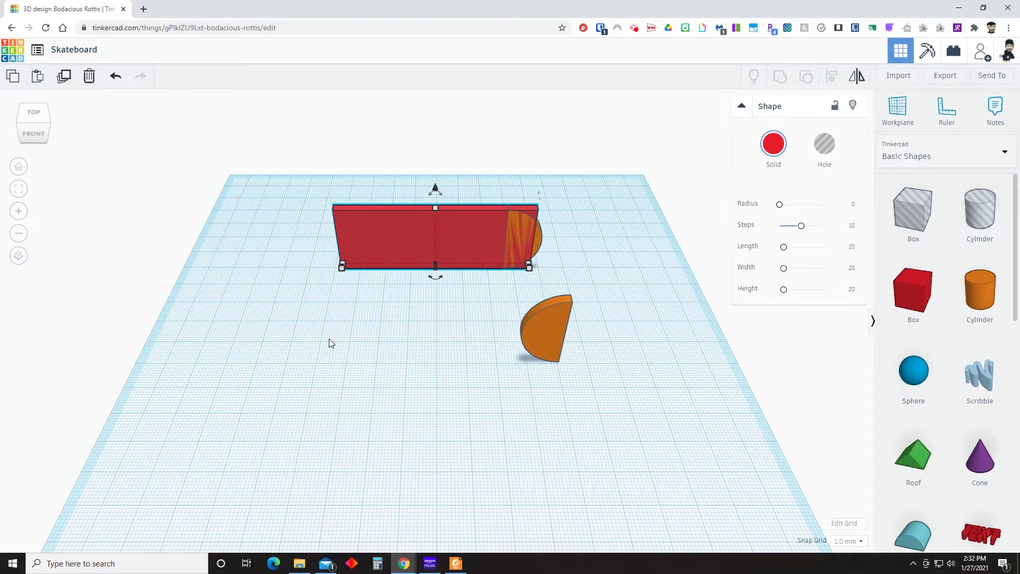
key(Left)
key(Left)
key(Left)
key(Left)
key(Left)
key(Left)
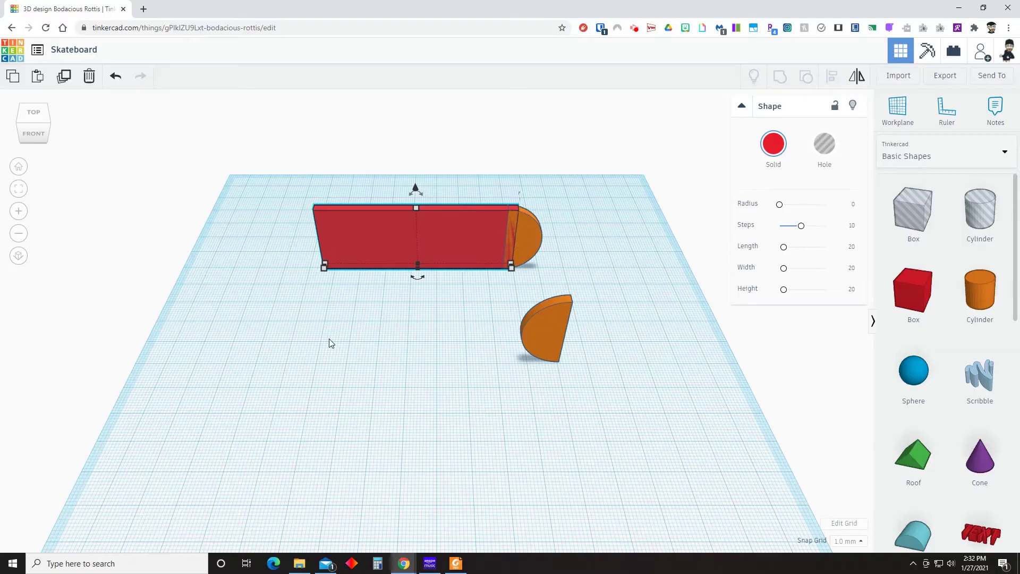
key(Left)
key(Left)
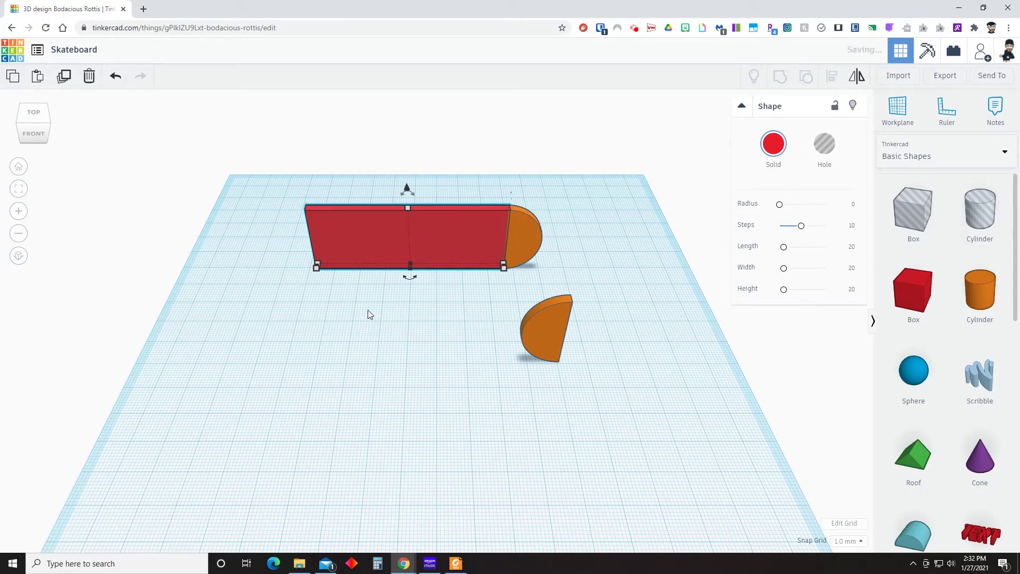
drag(444, 169, 565, 275)
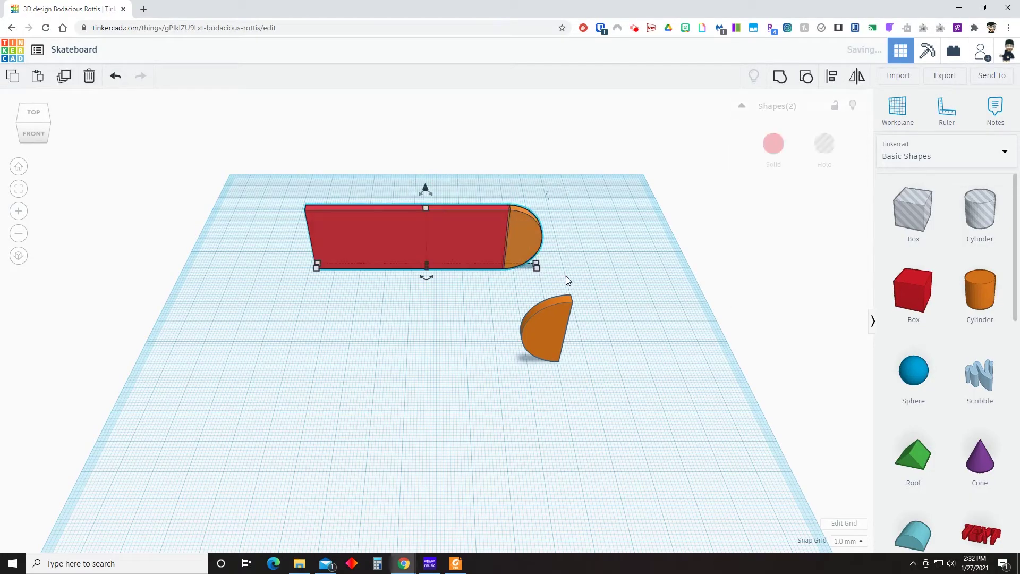
click(781, 79)
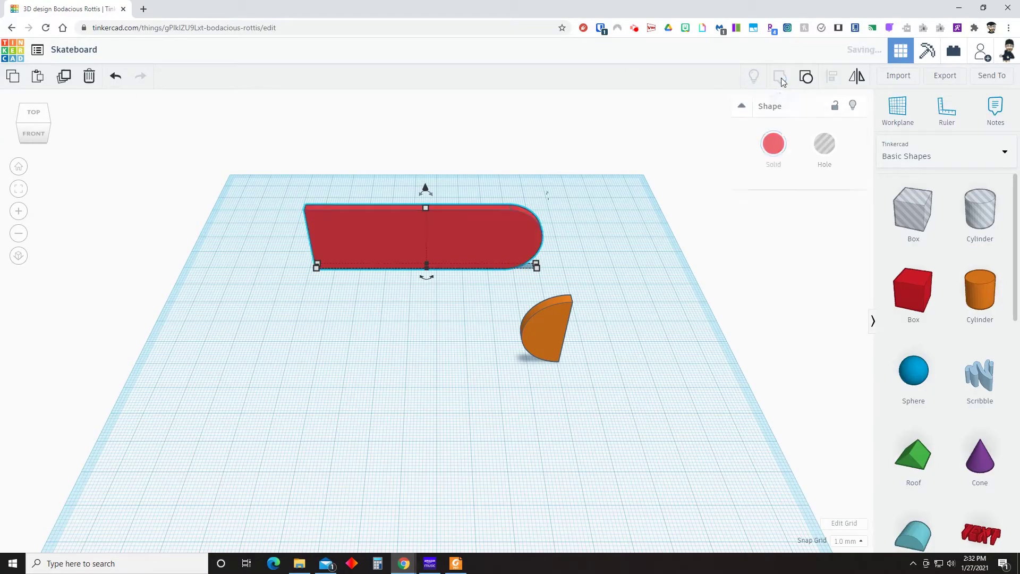
click(657, 228)
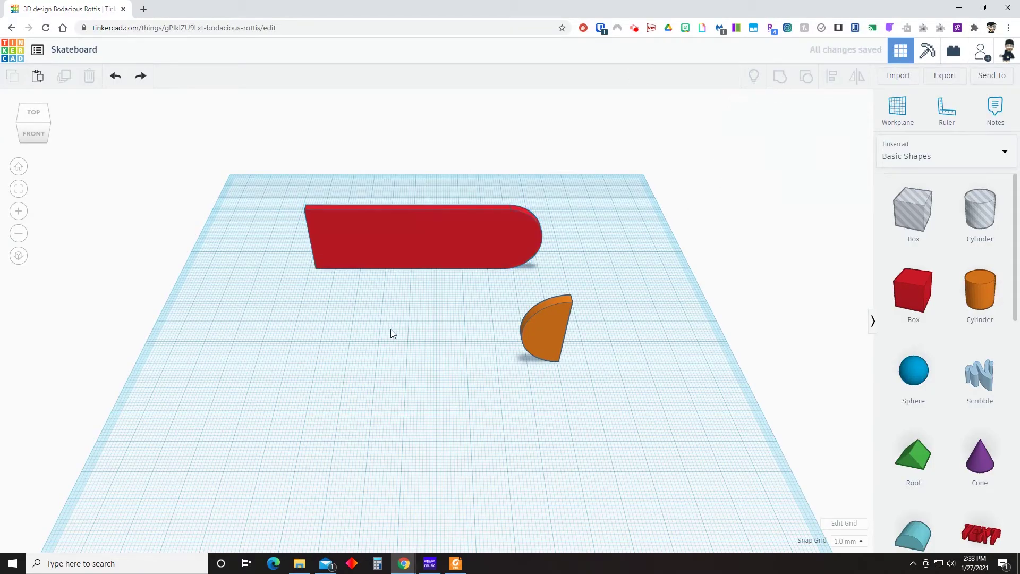
Rotate the remaining half-disc 30° and align it with the deck's left end.
click(537, 329)
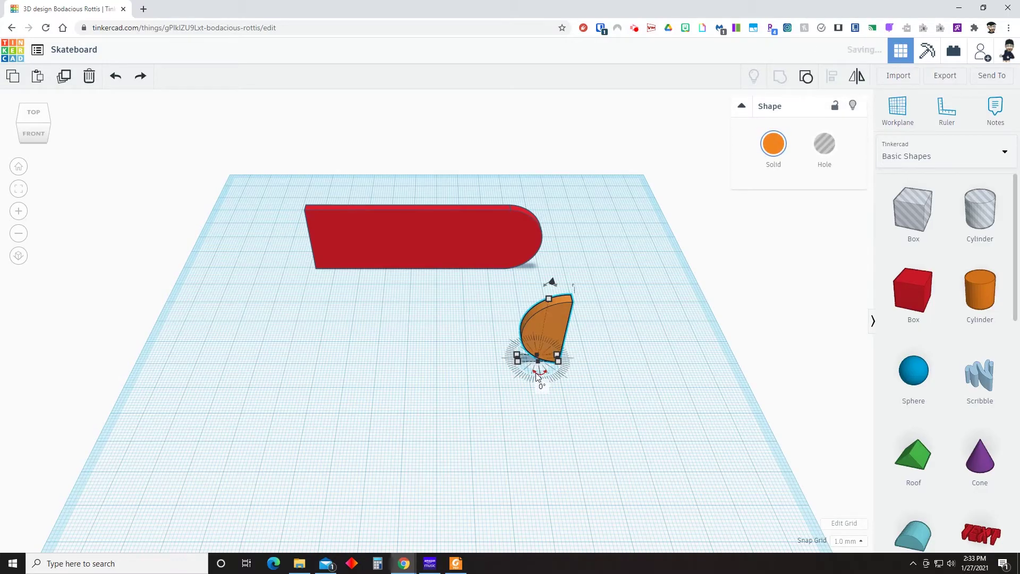
text(30)
key(Return)
click(451, 245)
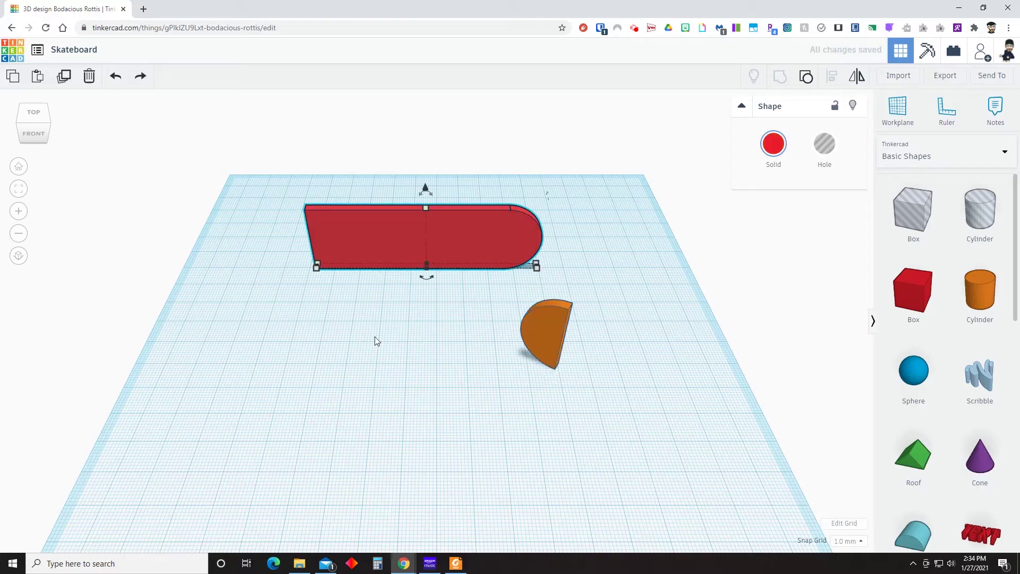
click(479, 313)
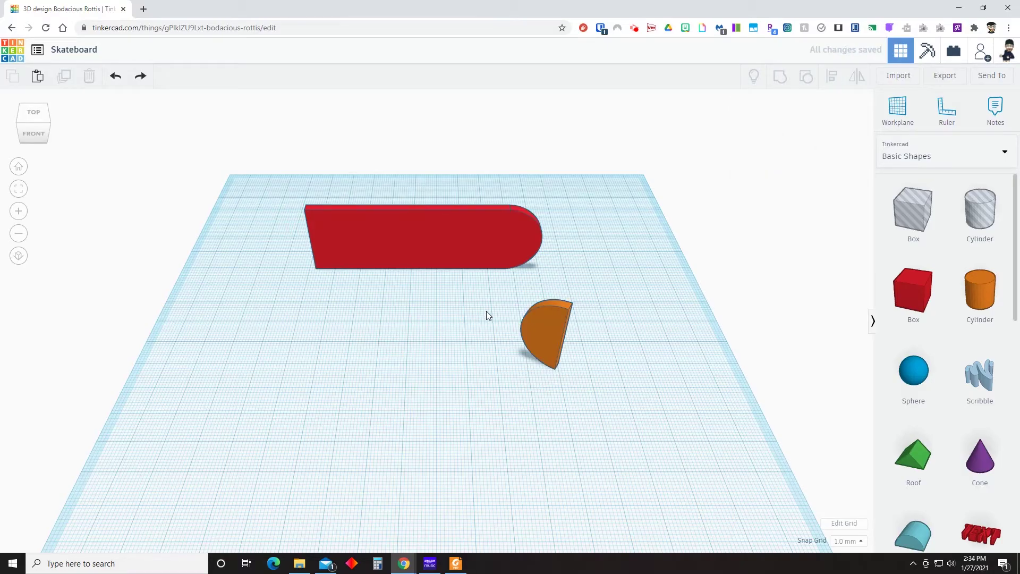
drag(535, 335, 341, 307)
shift+click(420, 252)
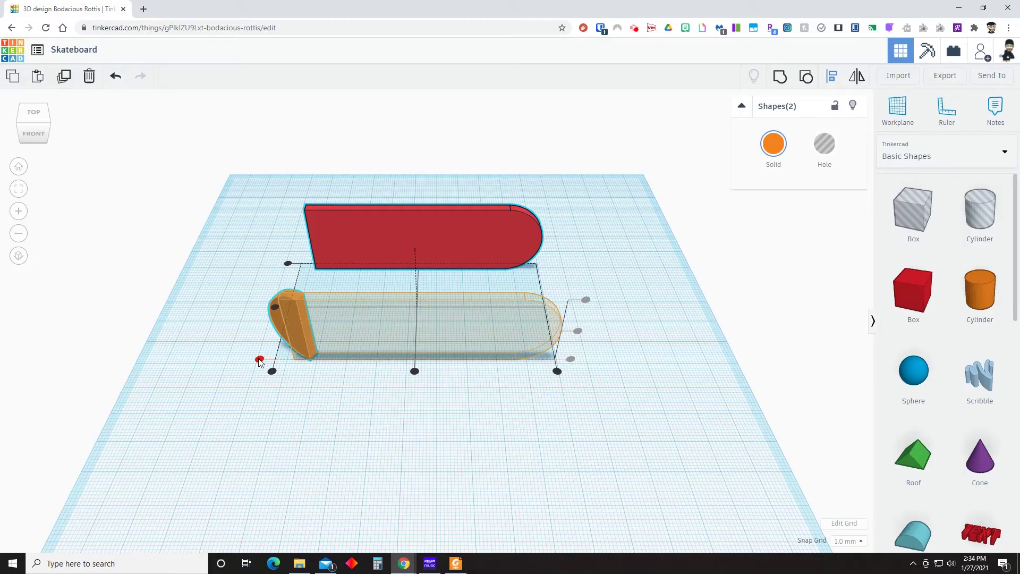
click(260, 359)
click(272, 370)
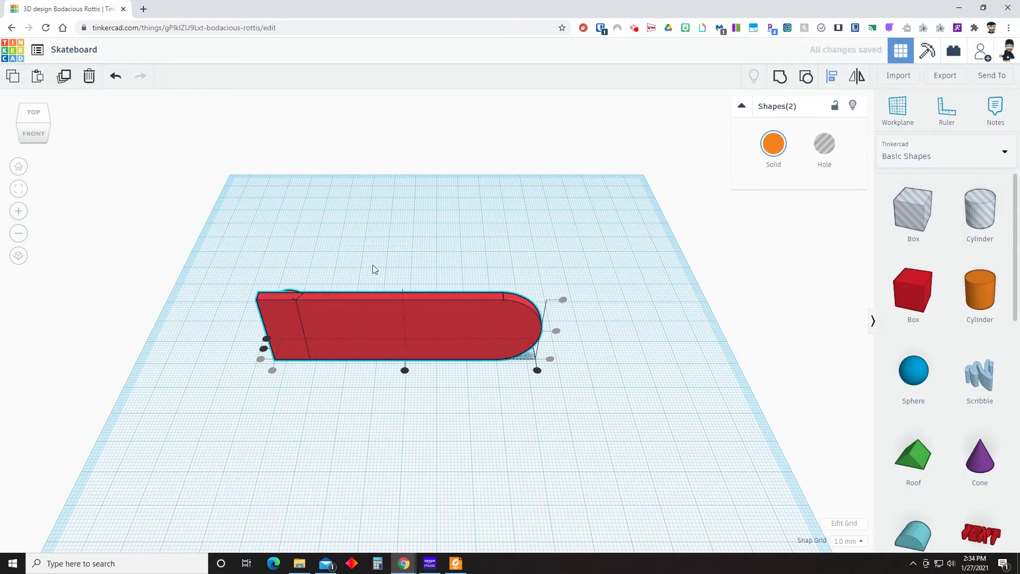
click(381, 245)
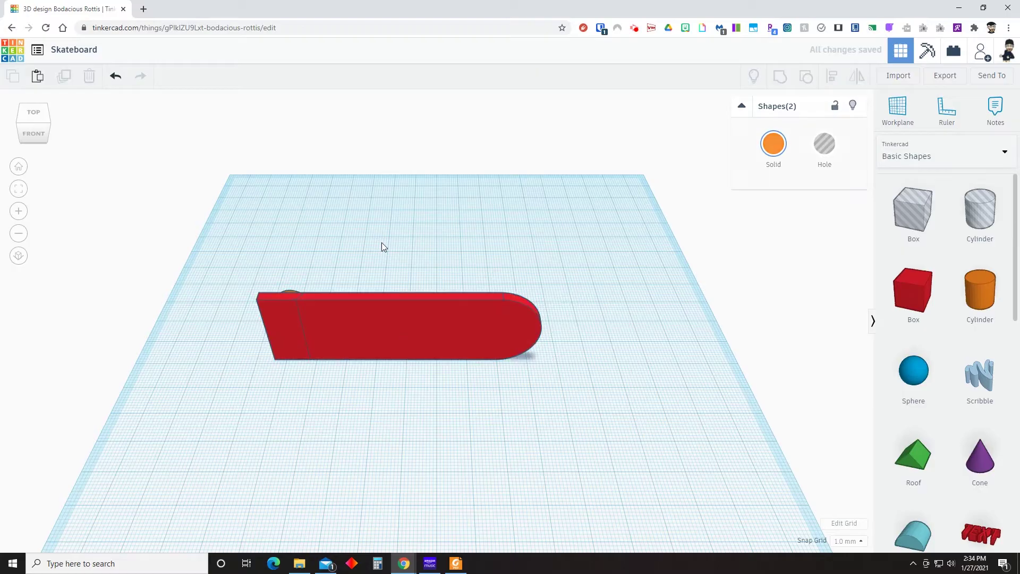
Nudge the deck right against the tail half-disc and group them into one skateboard.
click(376, 323)
key(Right)
key(Right)
key(Right)
key(Right)
key(Right)
key(Right)
key(Right)
key(Right)
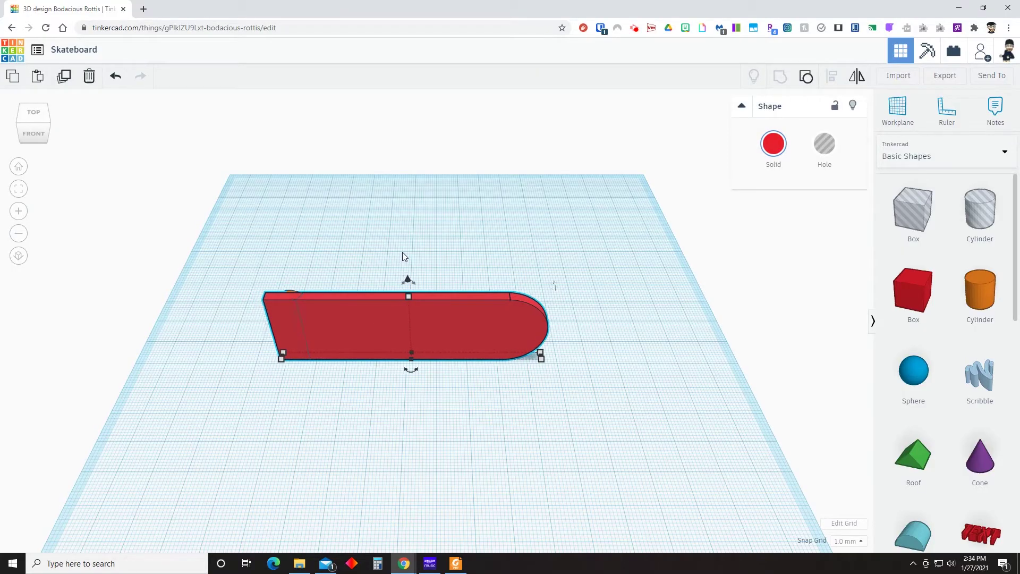
key(Right)
key(Right)
key(Right)
key(Right)
key(Right)
key(Right)
key(Right)
key(Right)
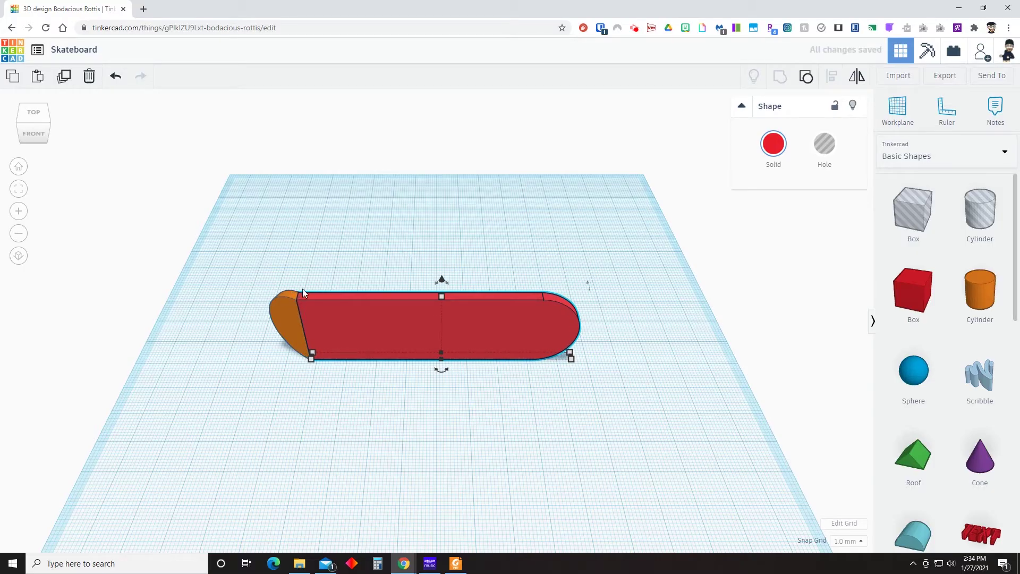
click(250, 251)
drag(248, 246, 582, 378)
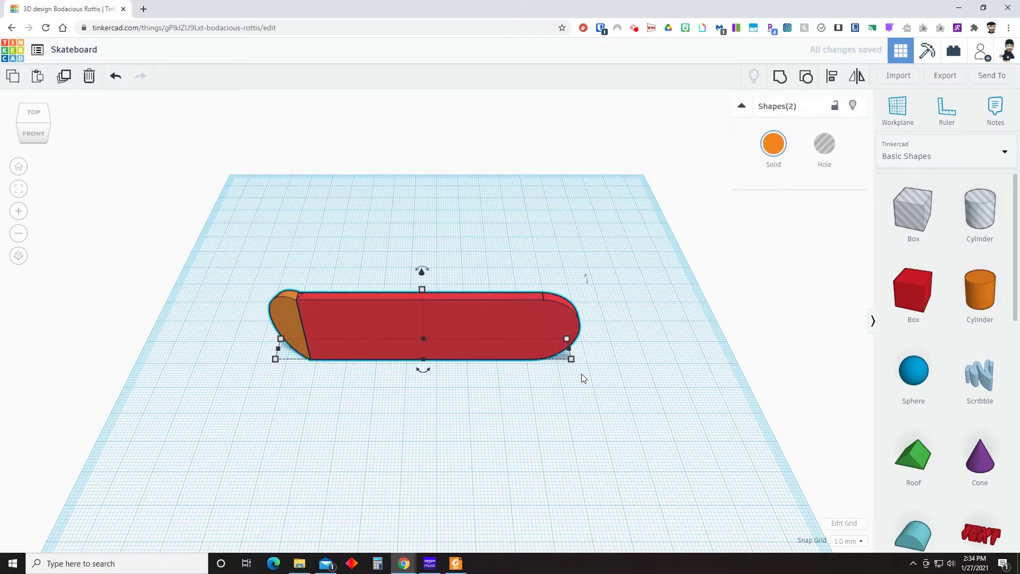
click(780, 78)
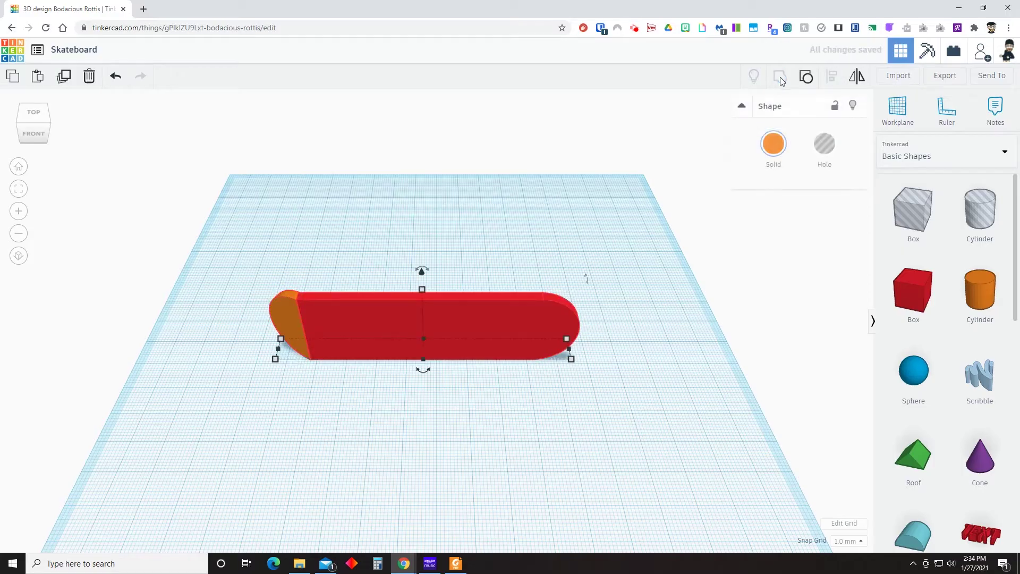
click(612, 228)
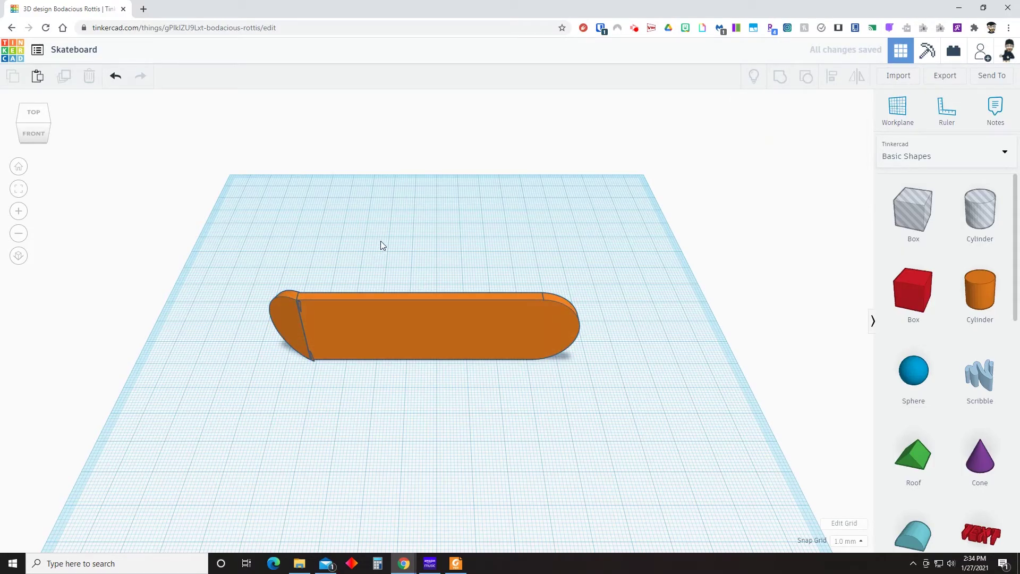
Return to the home view and move the skateboard toward the back of the workplane.
scroll(381, 241, down, 3)
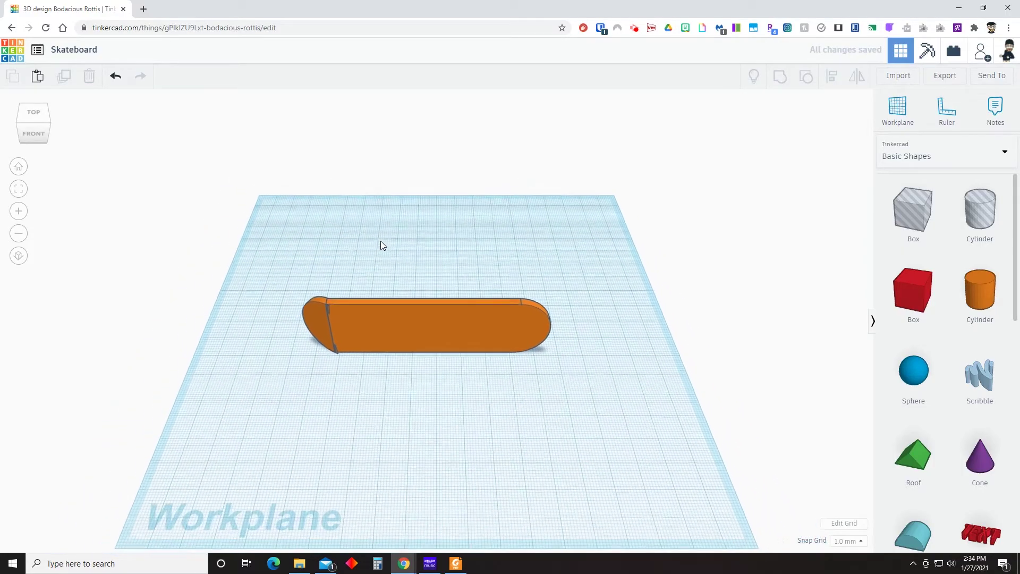
click(18, 166)
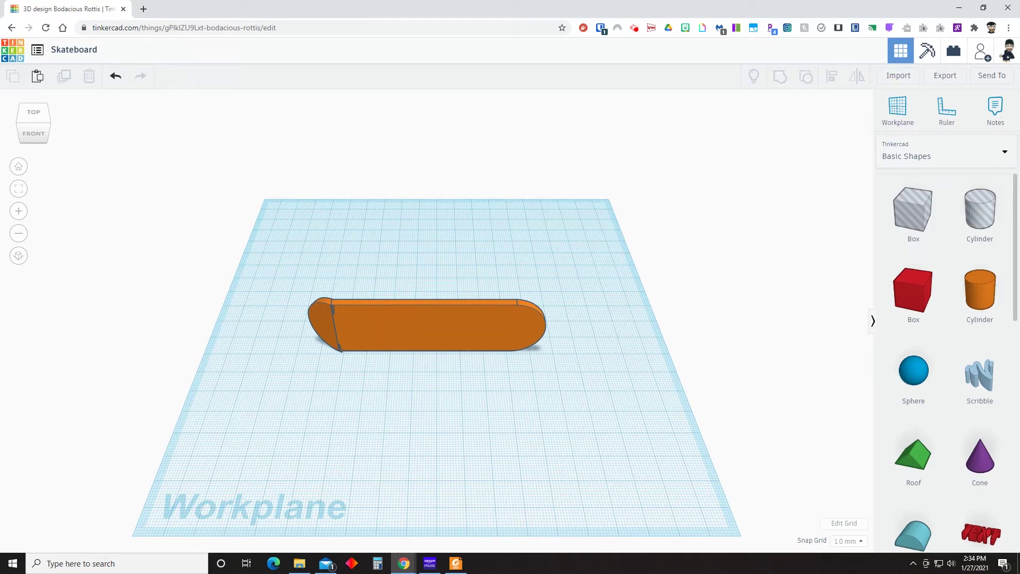
drag(436, 327, 391, 276)
click(558, 231)
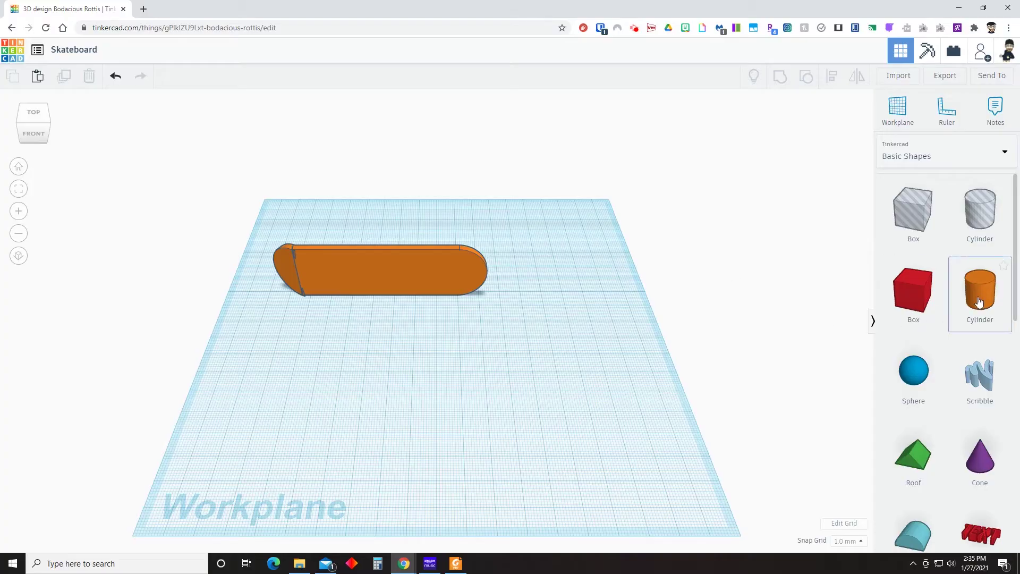
Add a cylinder, shrink it to 12 by 12 mm, and set its height to 4 mm.
drag(980, 298, 573, 371)
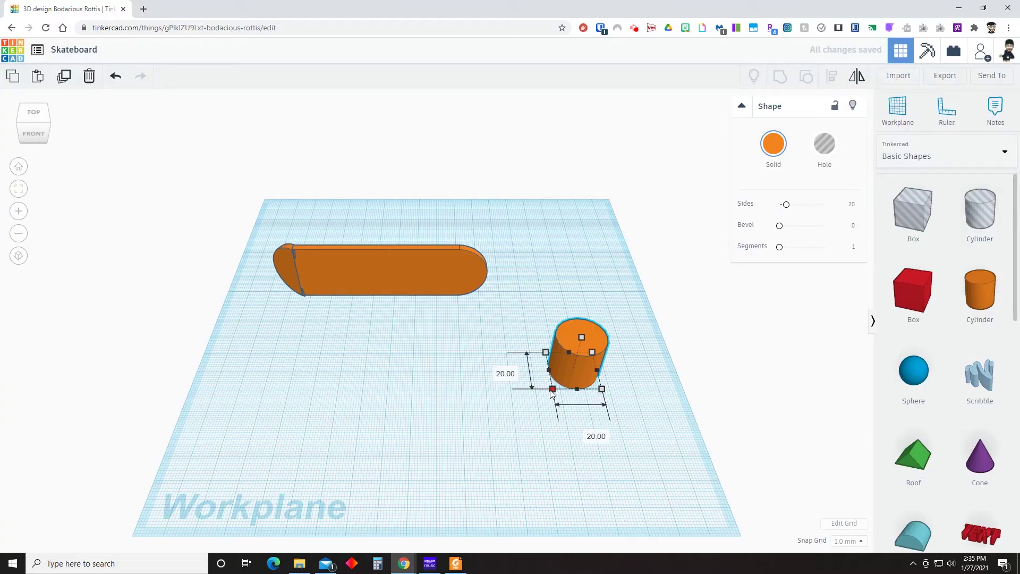
drag(552, 390, 569, 376)
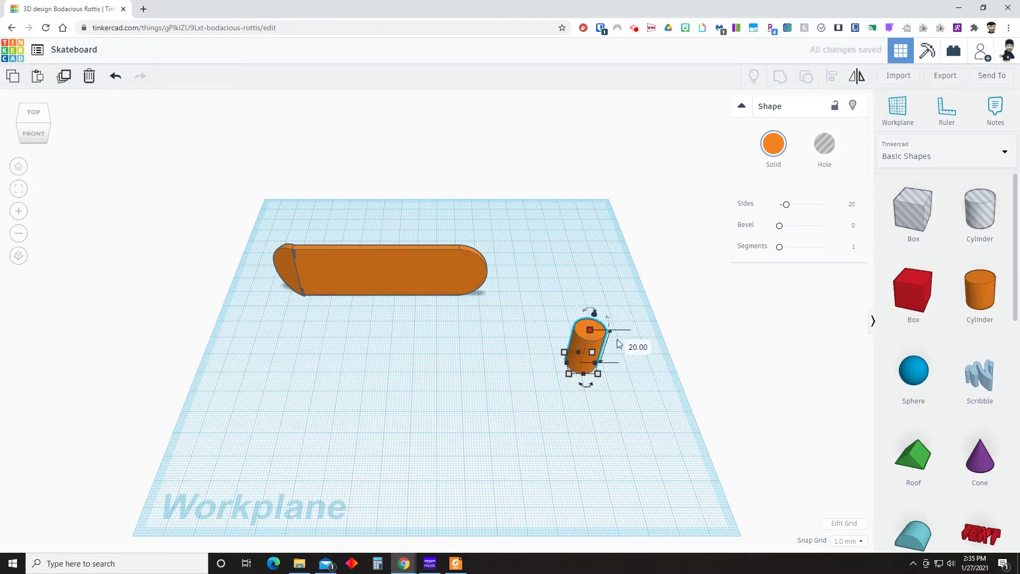
text(4)
key(Return)
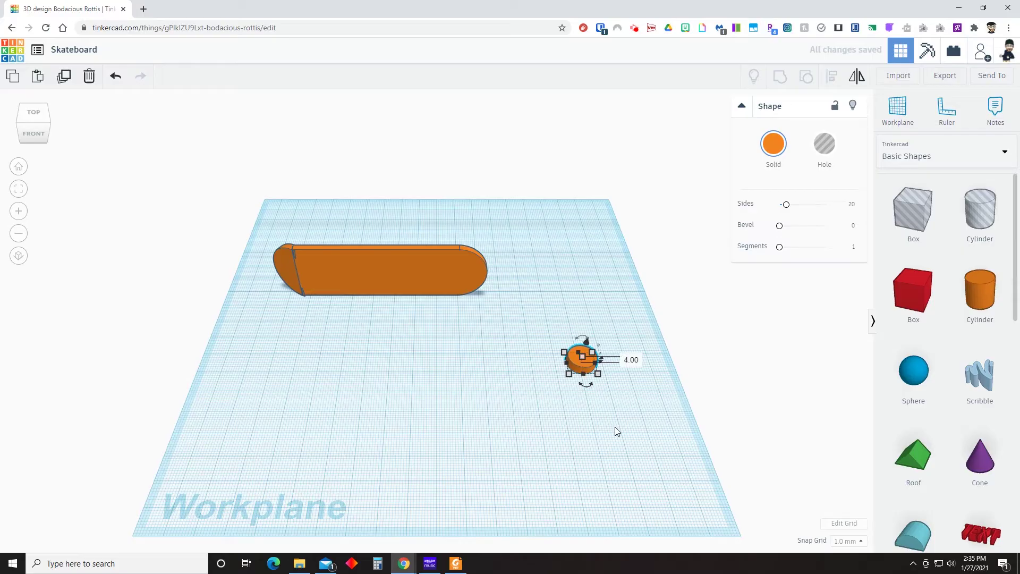
scroll(614, 426, up, 3)
click(599, 445)
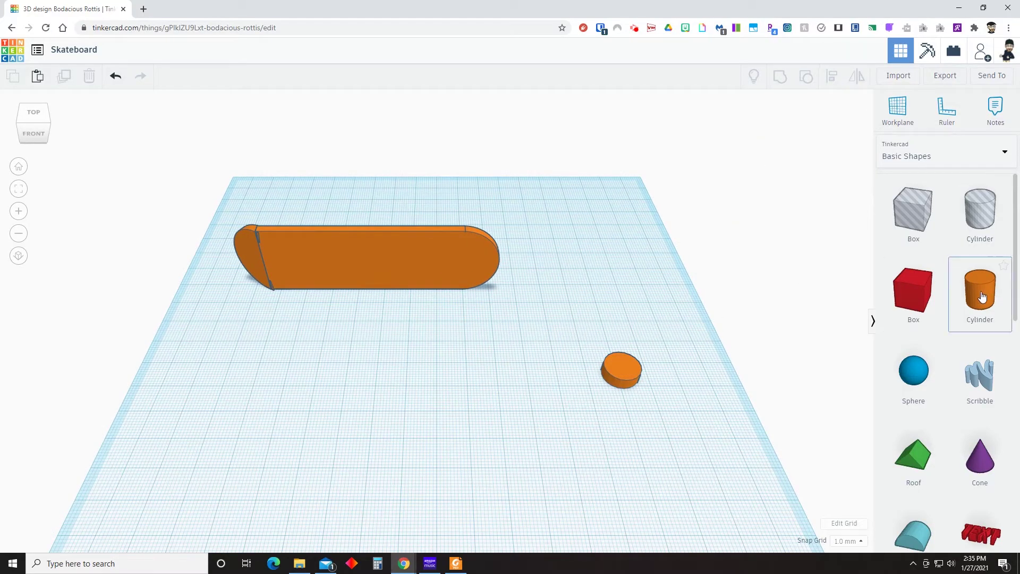
Add a second cylinder narrowed to a 6 by 6 mm base and set its height to 27 mm.
drag(981, 297, 534, 370)
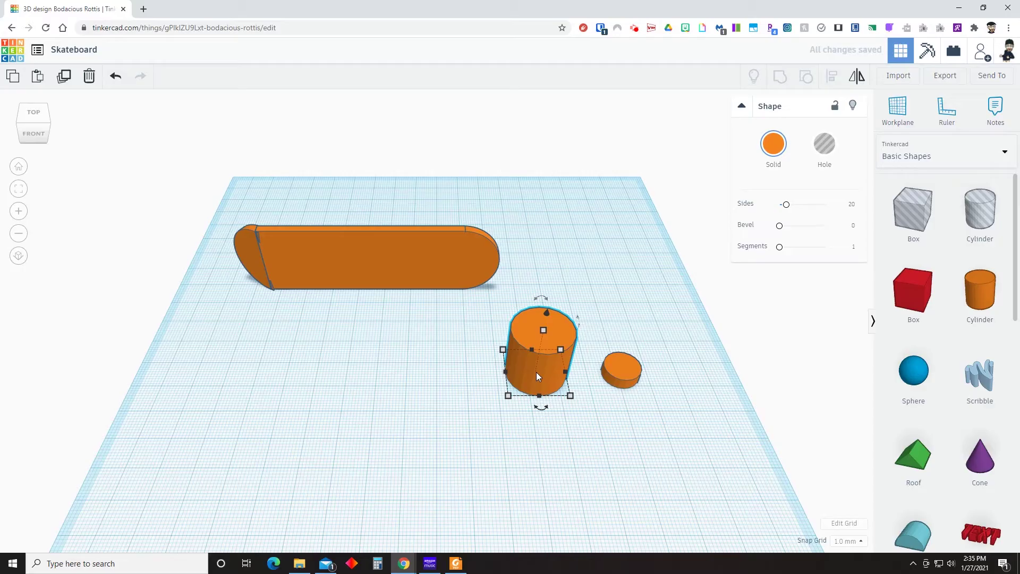
drag(508, 395, 547, 364)
mouse_move(565, 314)
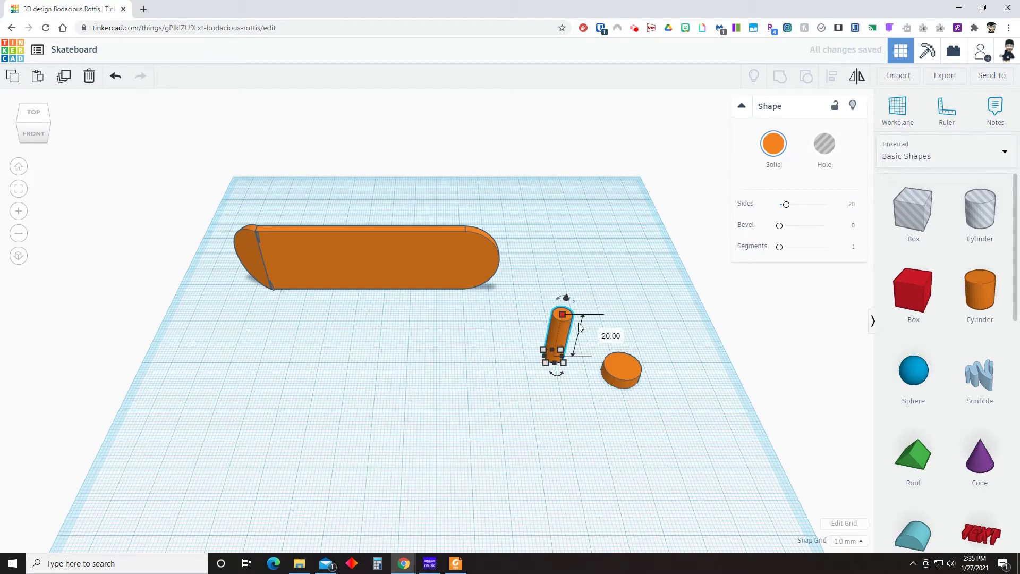
click(609, 336)
text(27)
key(Return)
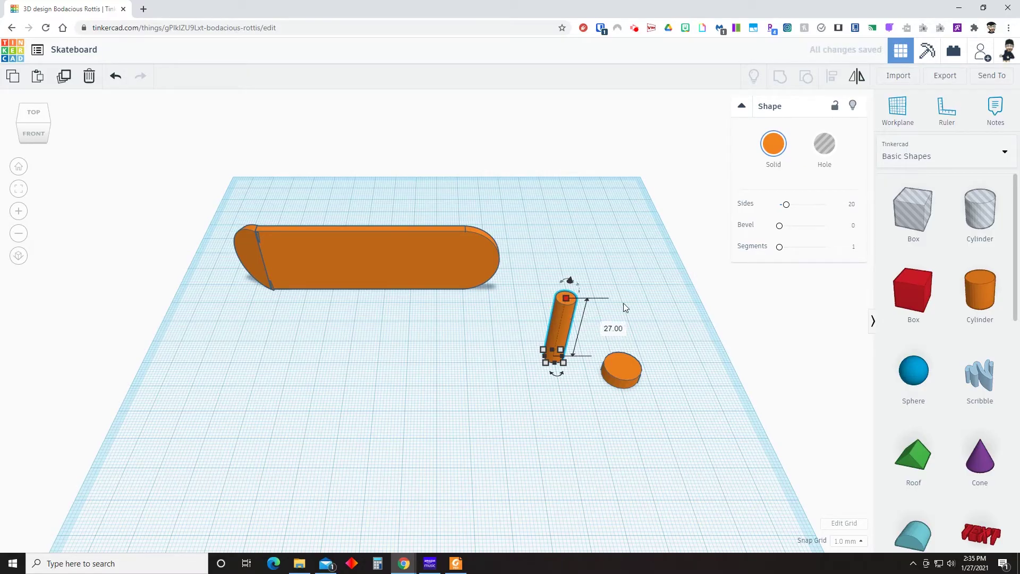
click(624, 302)
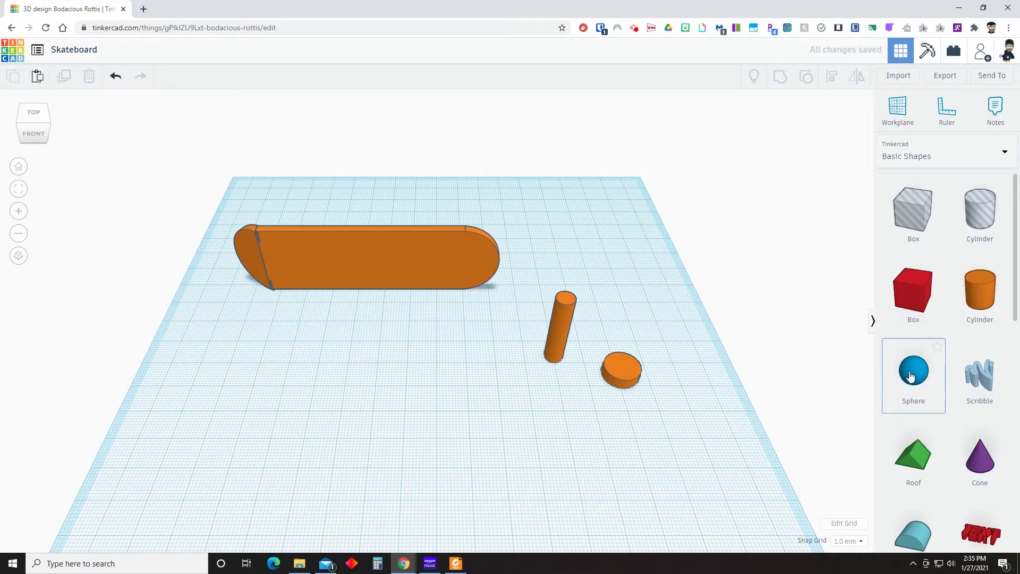
Add a sphere, size its footprint to 10 by 10 mm, and flatten it to 7 mm tall.
drag(913, 372, 467, 377)
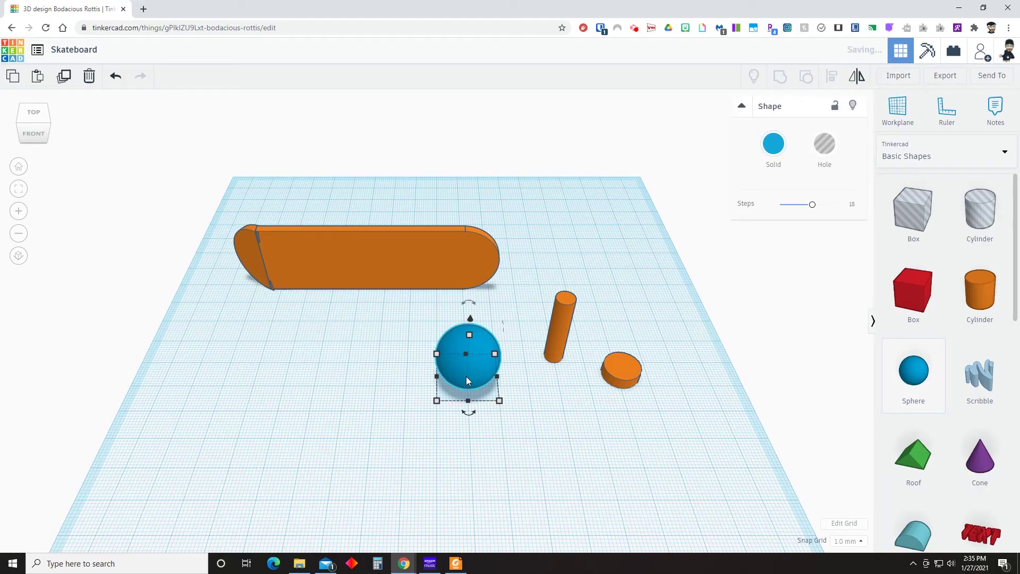
click(437, 401)
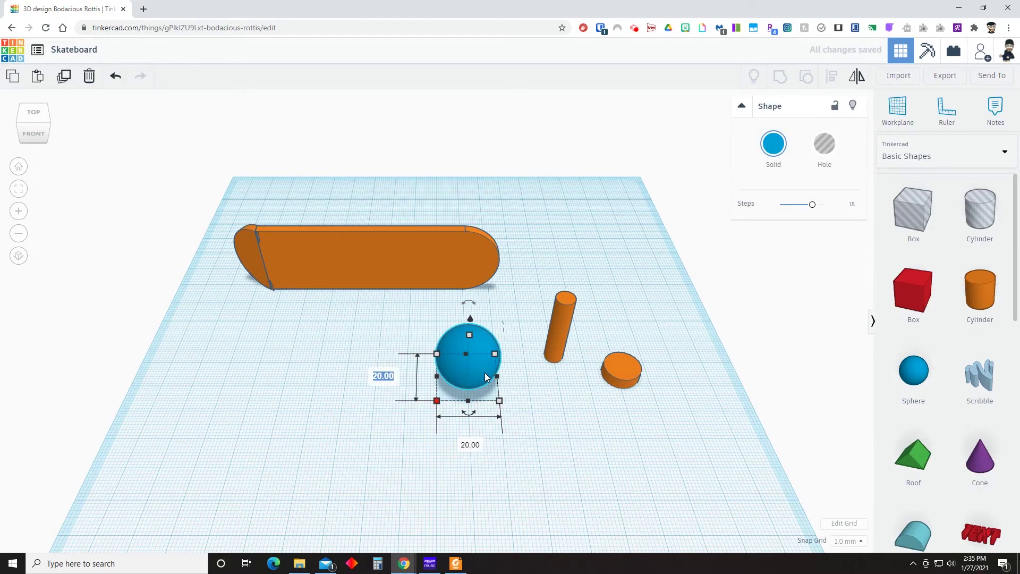
text(10)
key(Tab)
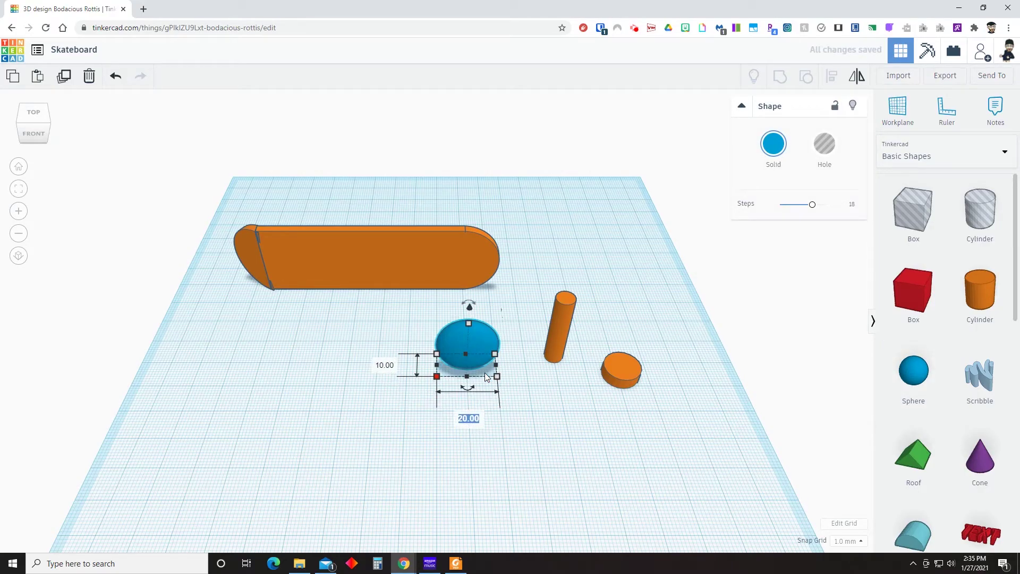
text(10)
key(Return)
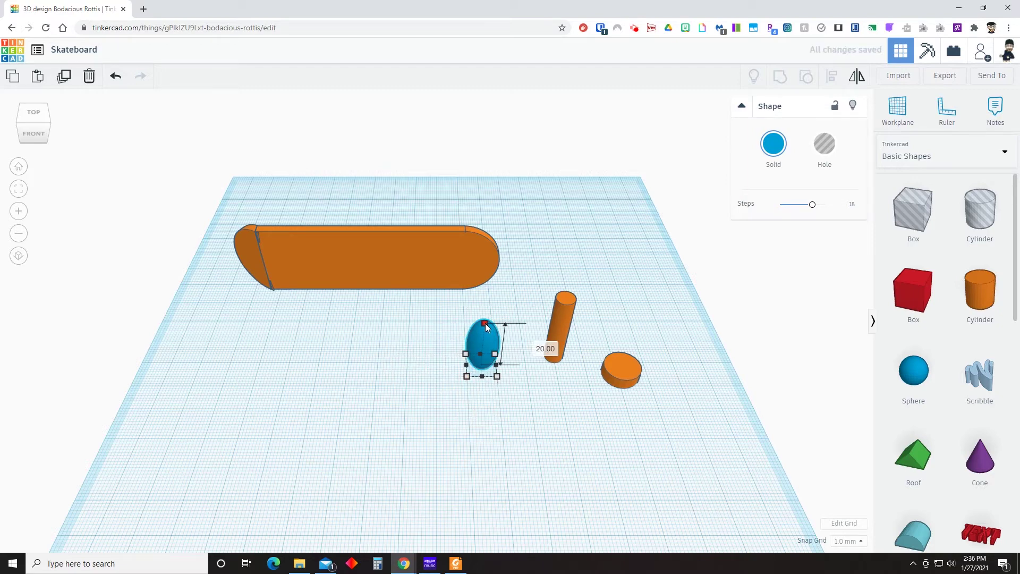
drag(487, 326, 486, 355)
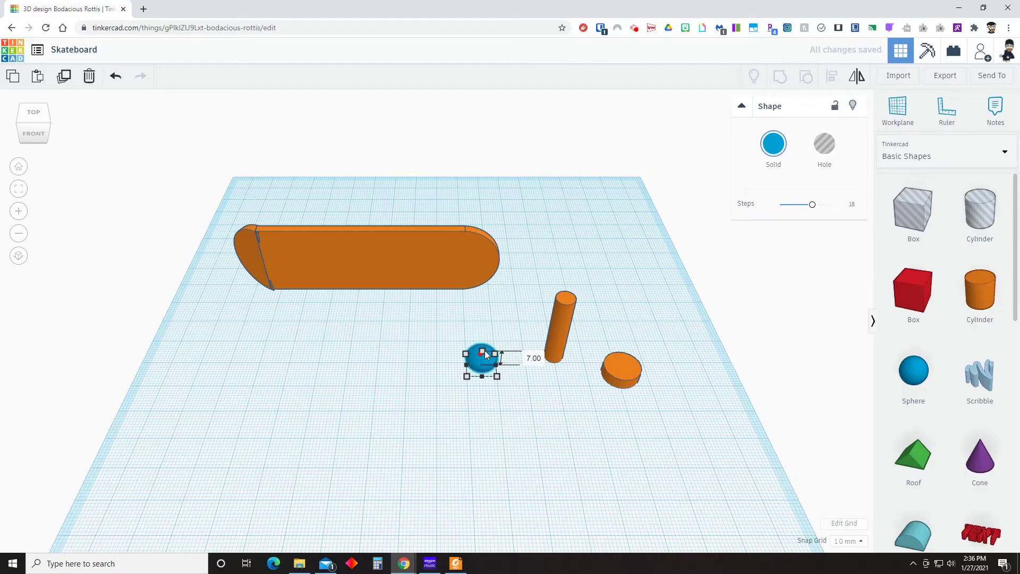
click(508, 326)
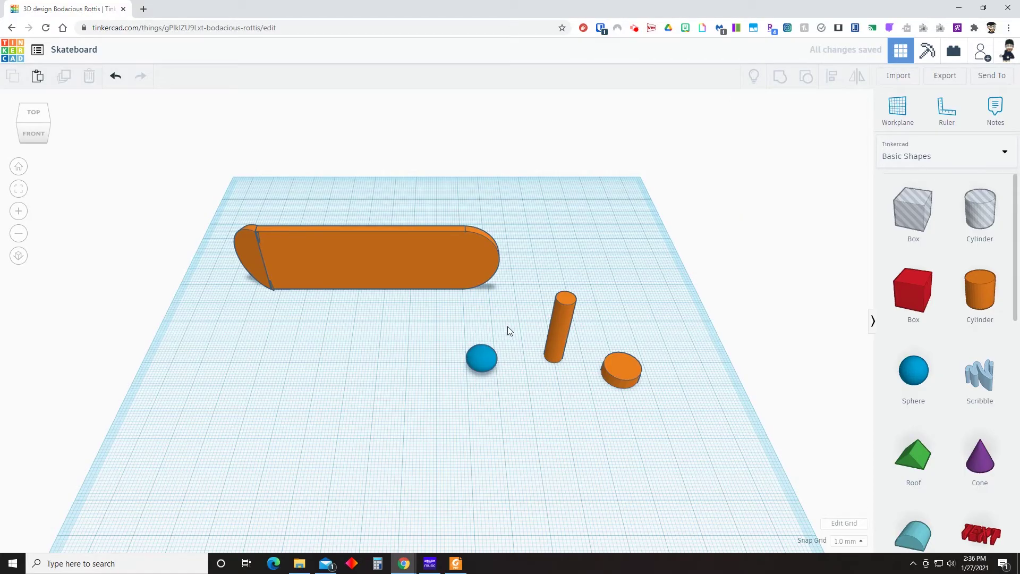
click(486, 354)
click(508, 314)
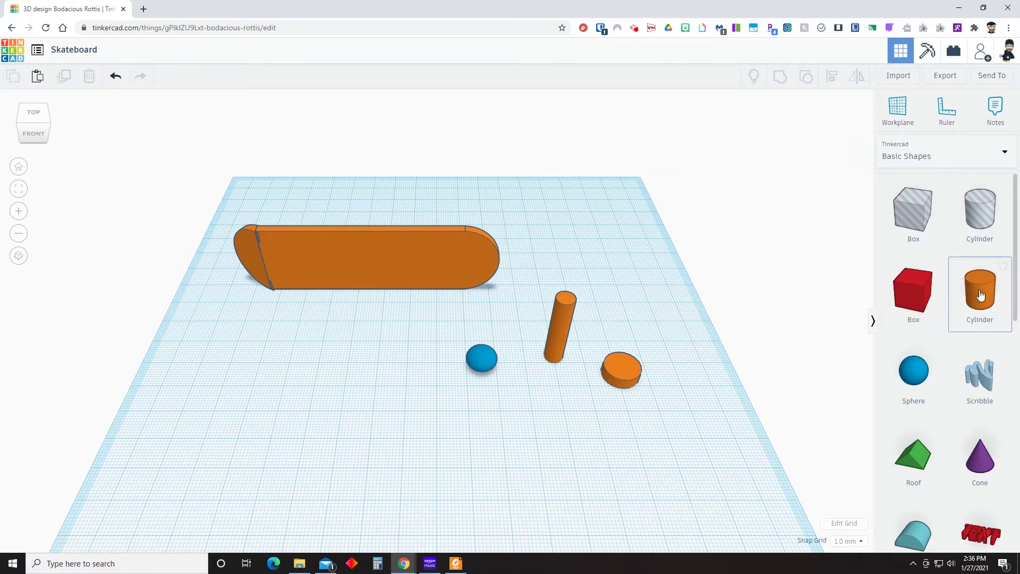
Add a small cylinder, flatten it into a thin disc, and make it a hole.
drag(979, 292, 534, 426)
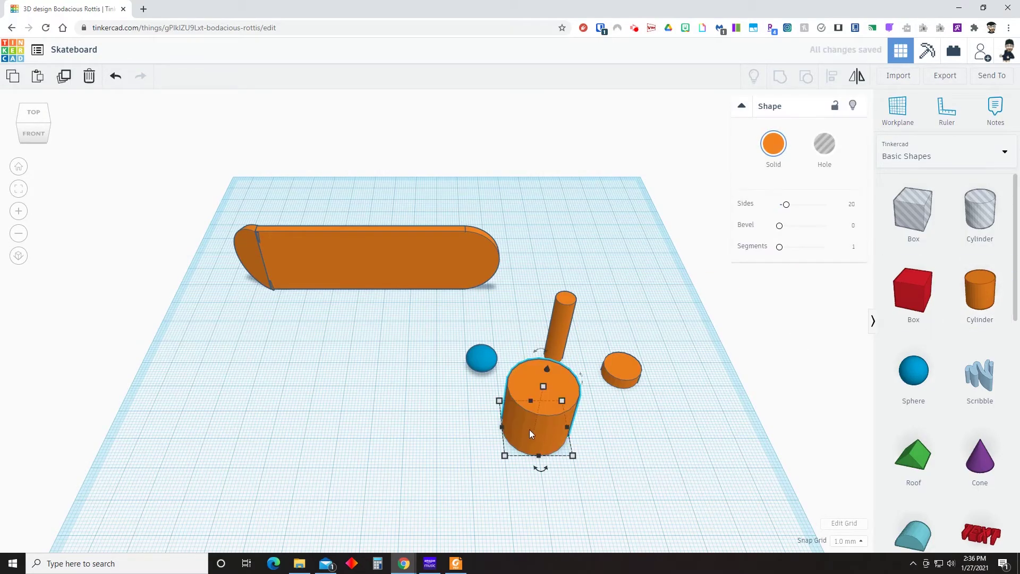
drag(505, 454, 541, 423)
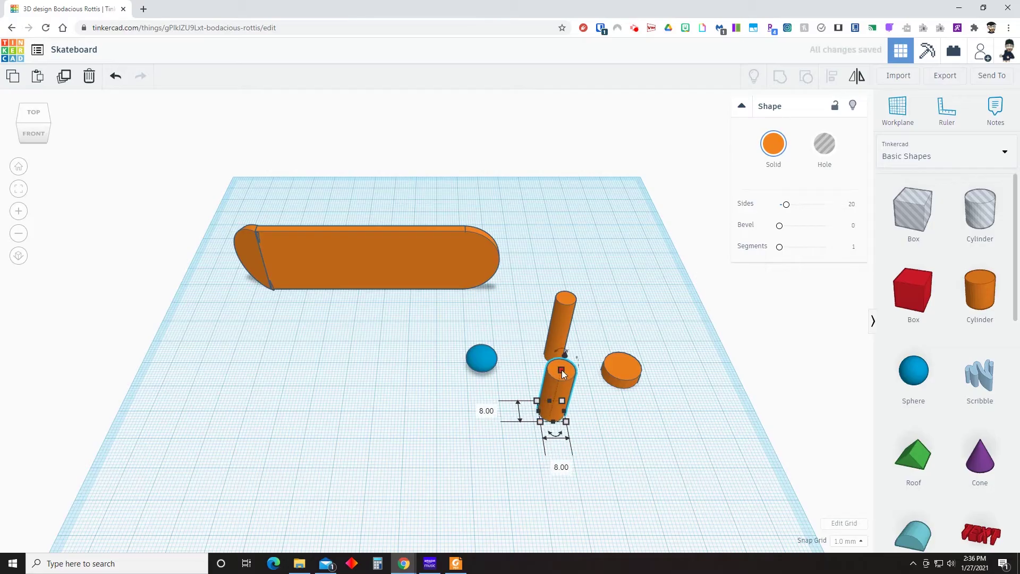
drag(562, 370, 559, 412)
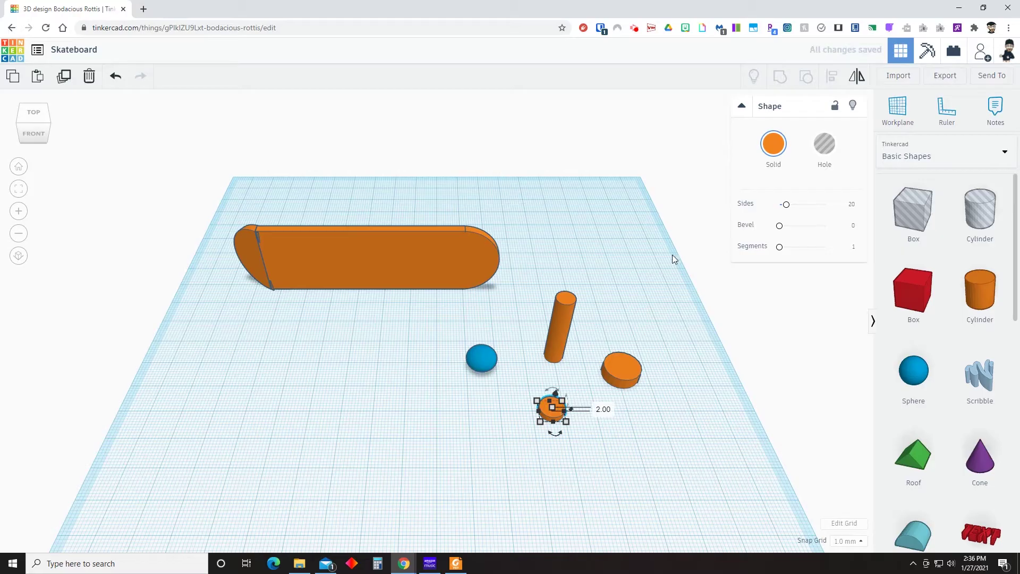
click(825, 148)
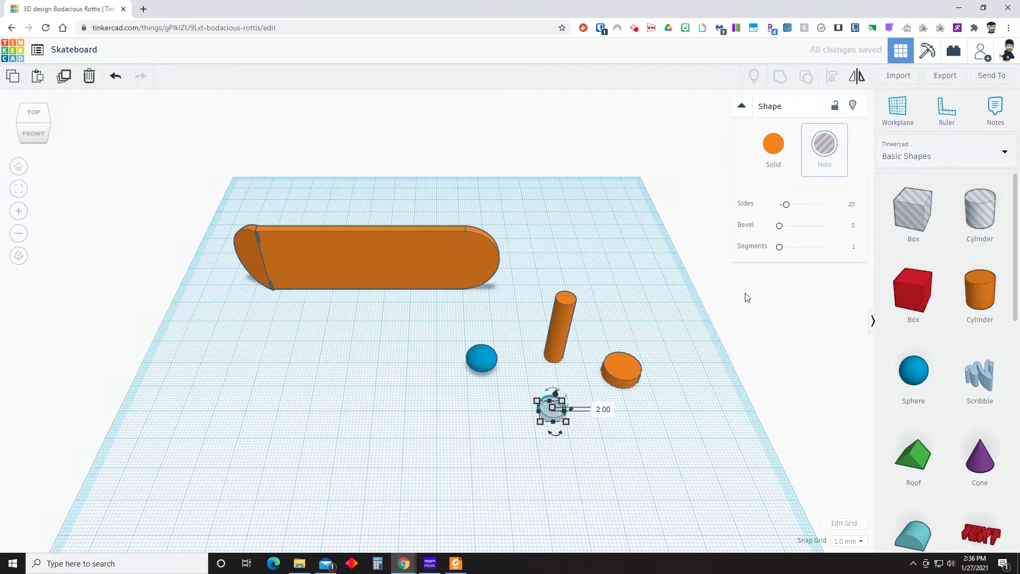
click(688, 444)
Centre-align the sphere, cylinders and hole disc on both axes, then group them into one axle.
scroll(689, 444, up, 1)
scroll(689, 446, up, 1)
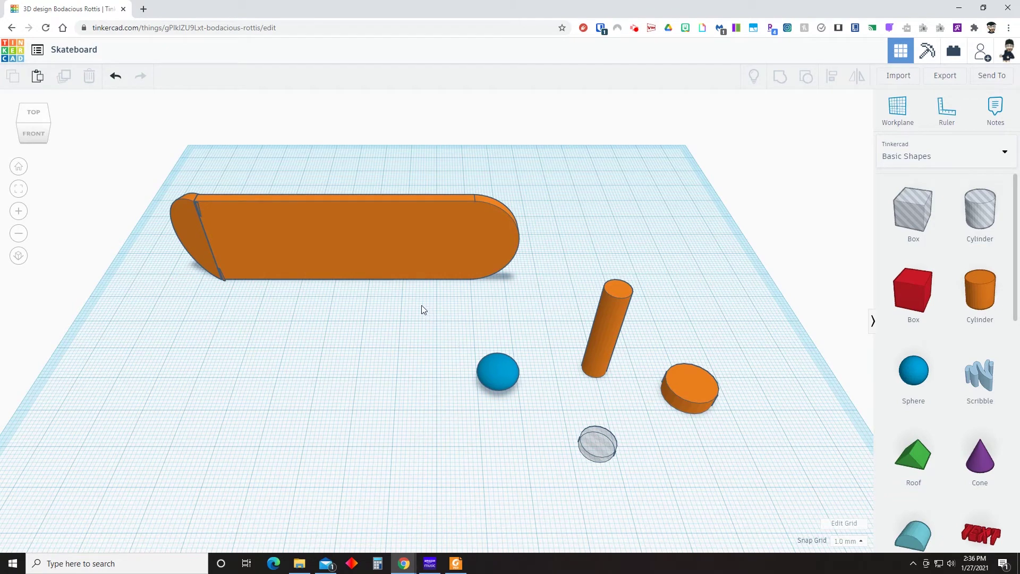
drag(419, 305, 777, 486)
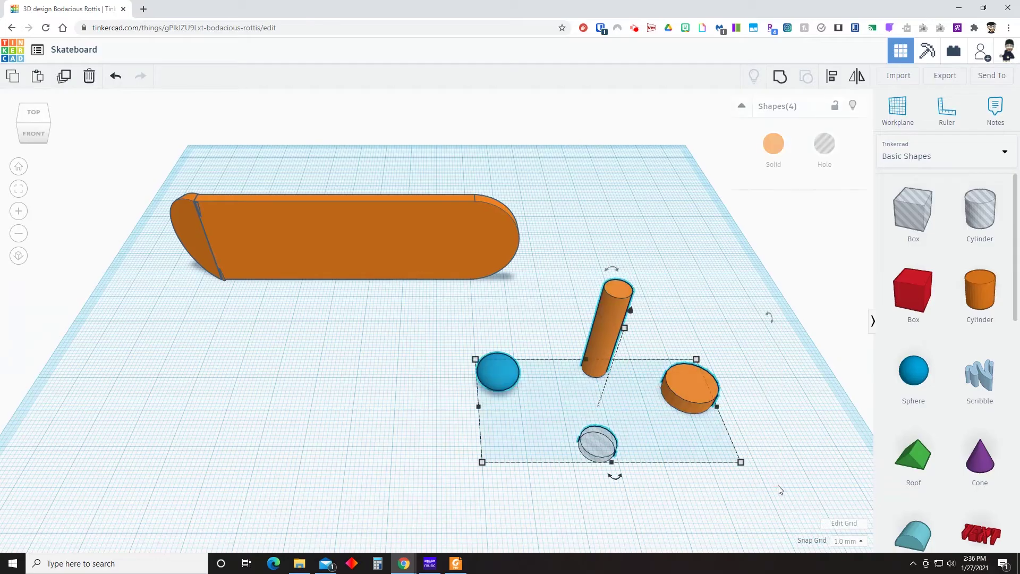
click(834, 84)
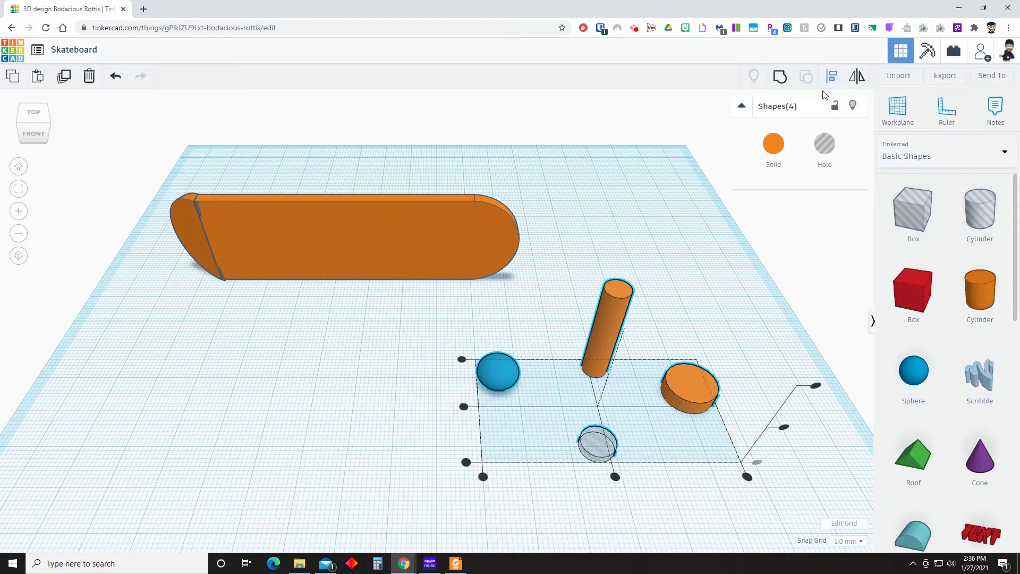
click(463, 407)
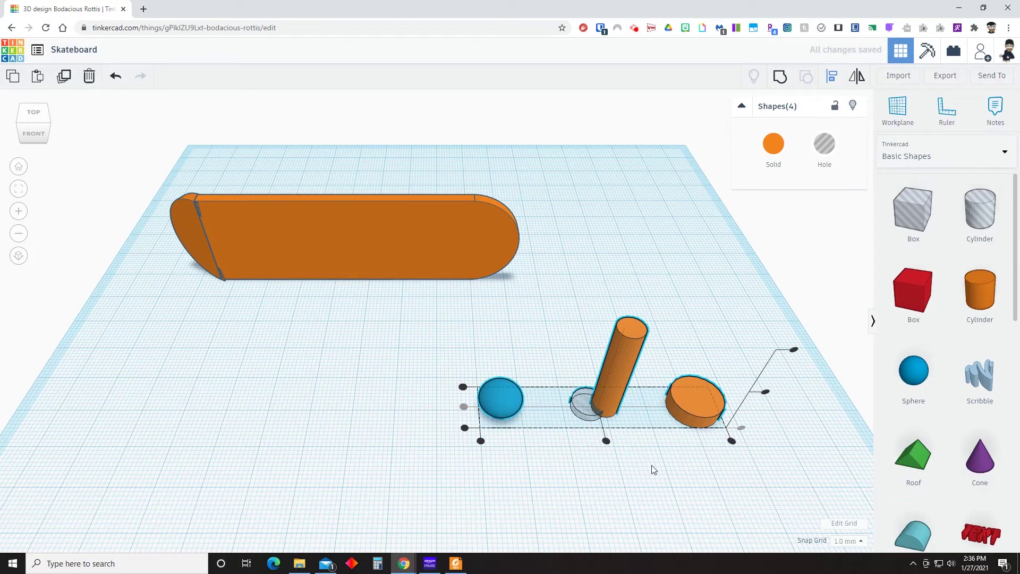
click(606, 441)
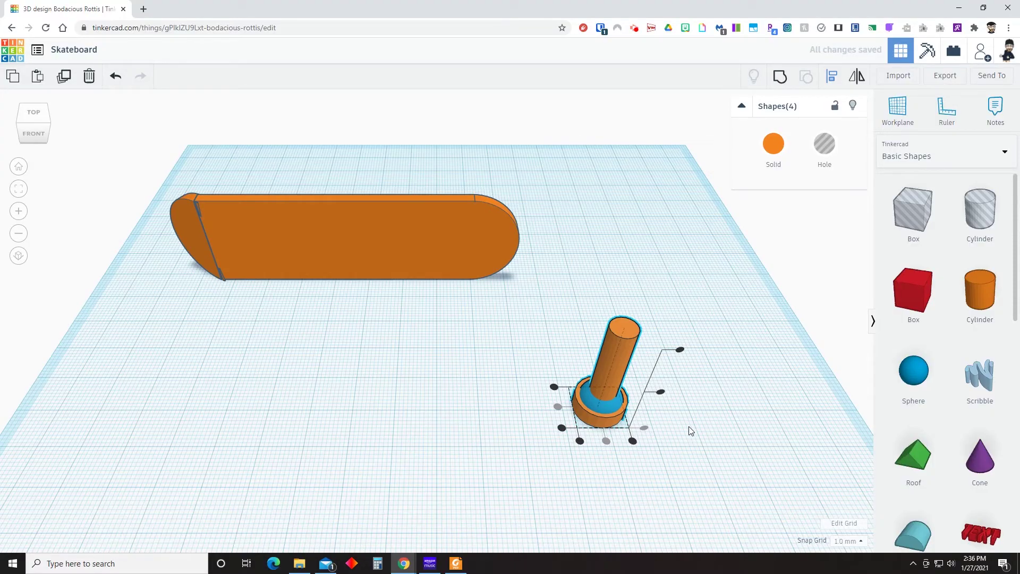
click(778, 78)
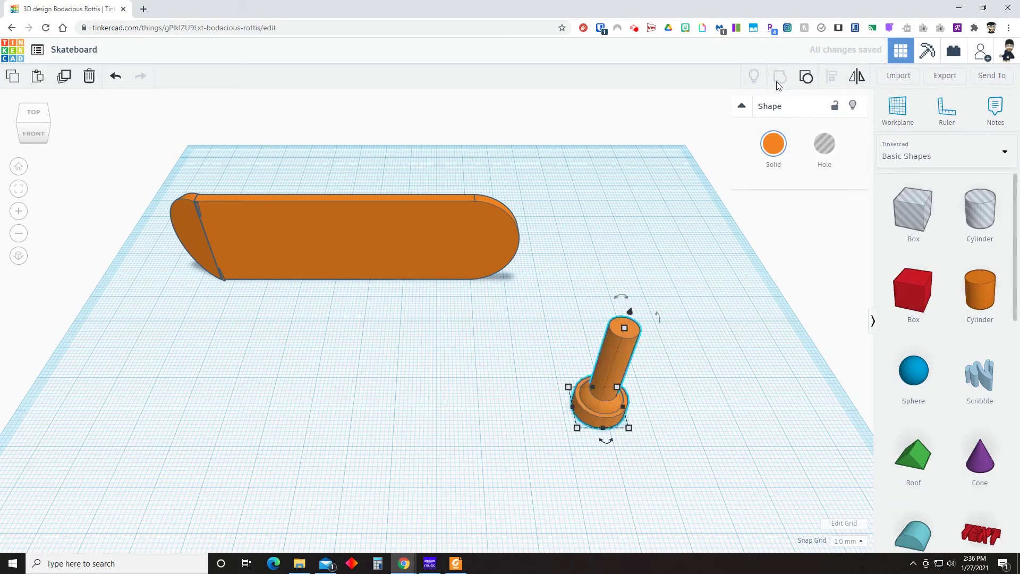
click(726, 340)
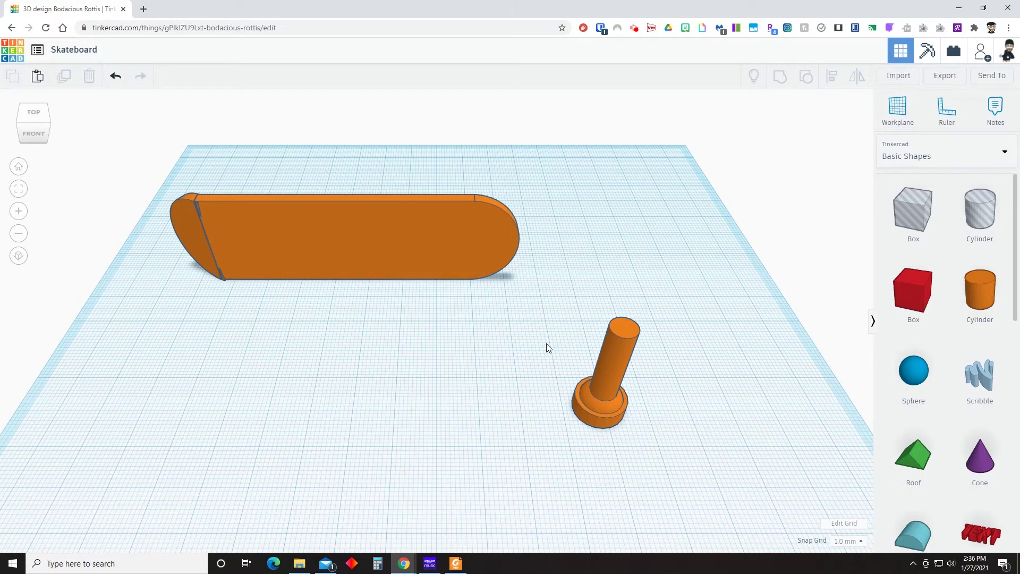
right_drag(531, 403, 503, 371)
Duplicate the axle and mirror the copy vertically so its ring sits on top.
drag(552, 310, 661, 441)
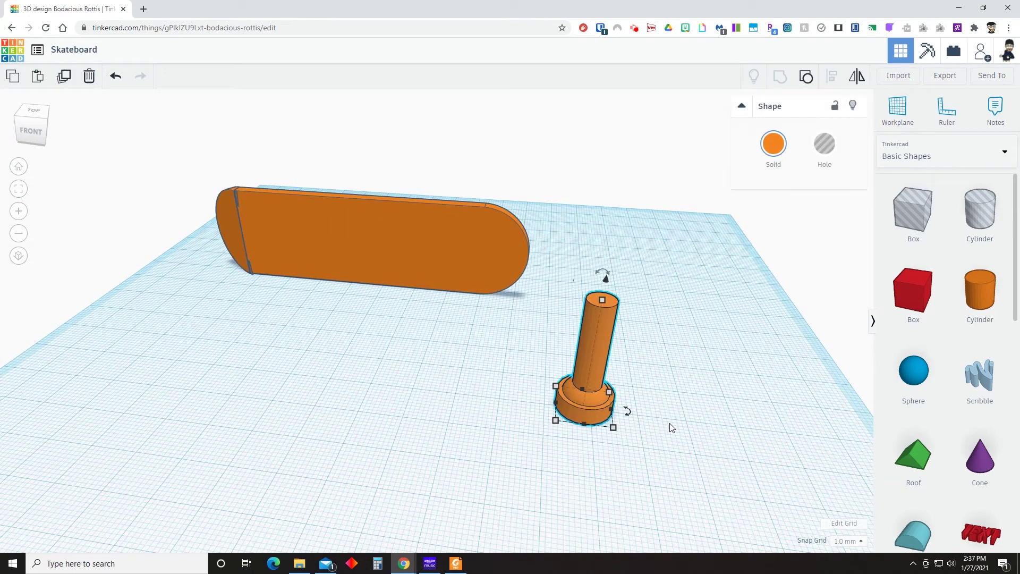
click(65, 77)
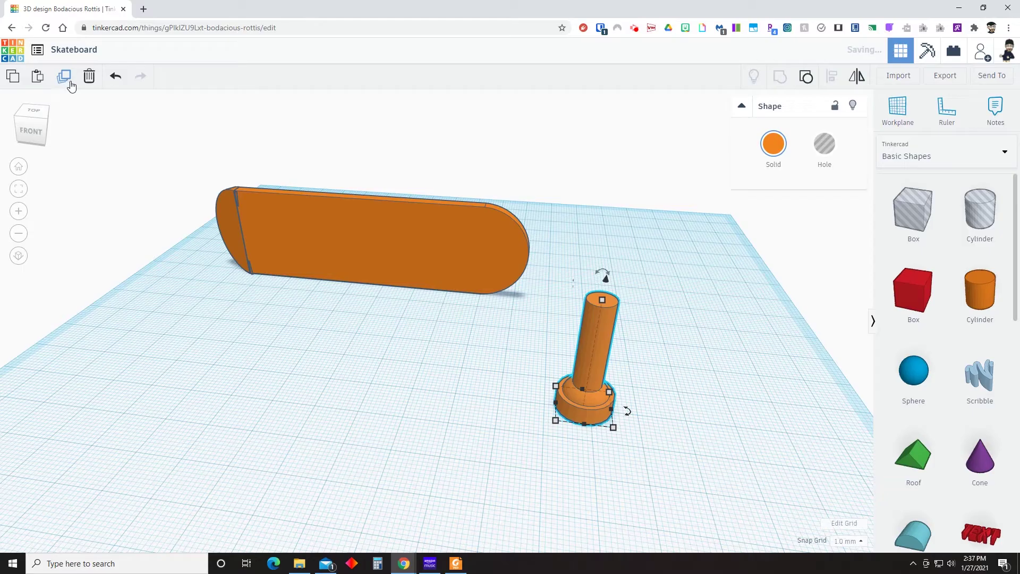
click(858, 79)
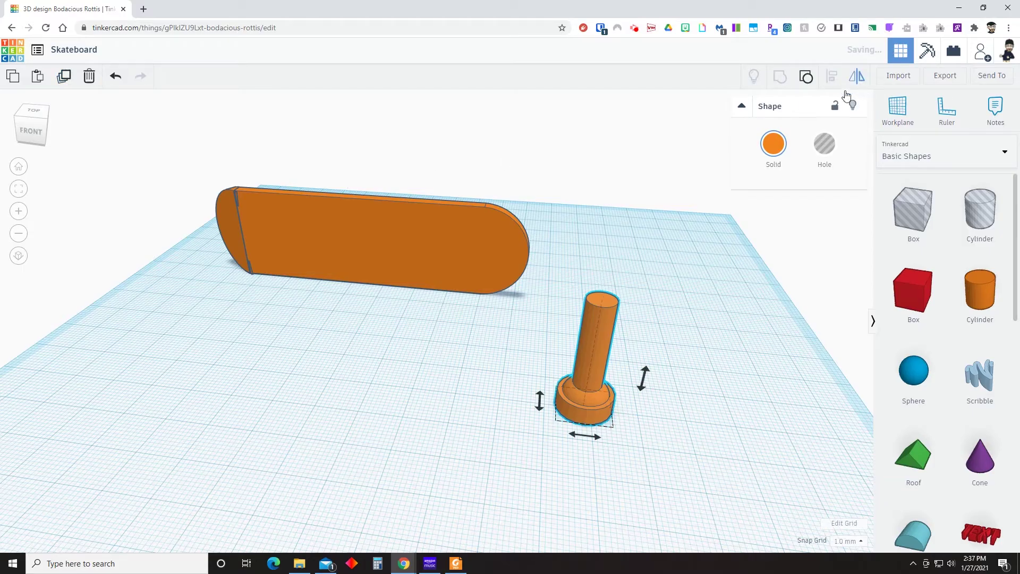
click(645, 381)
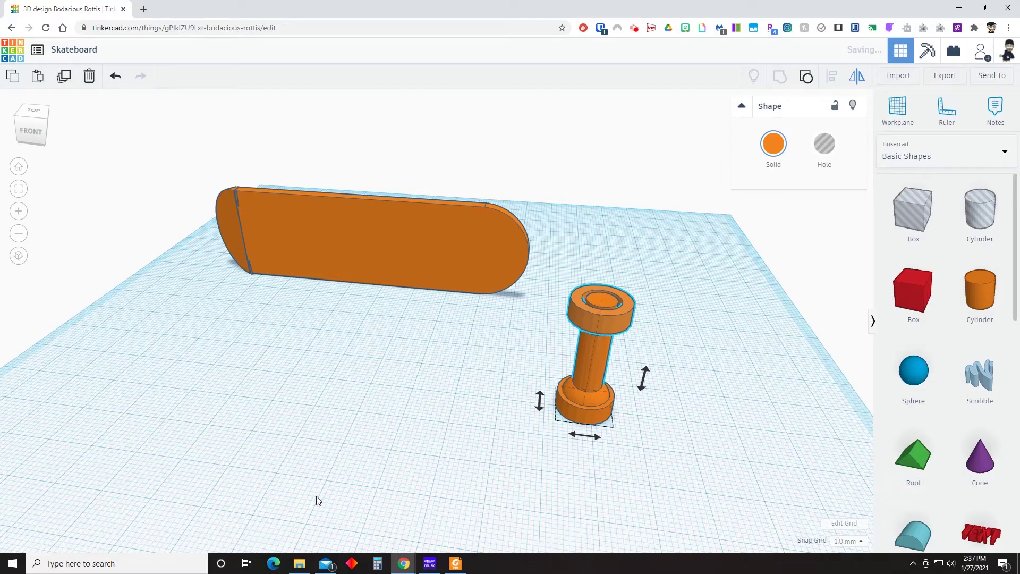
Select all the axle parts and group them into one shape.
click(478, 356)
drag(545, 280, 678, 465)
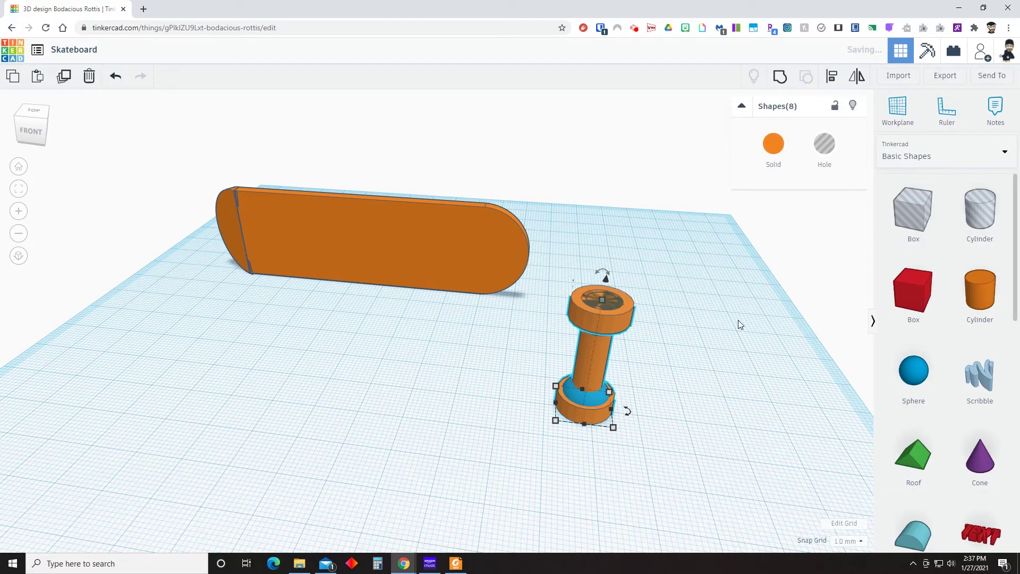
click(781, 77)
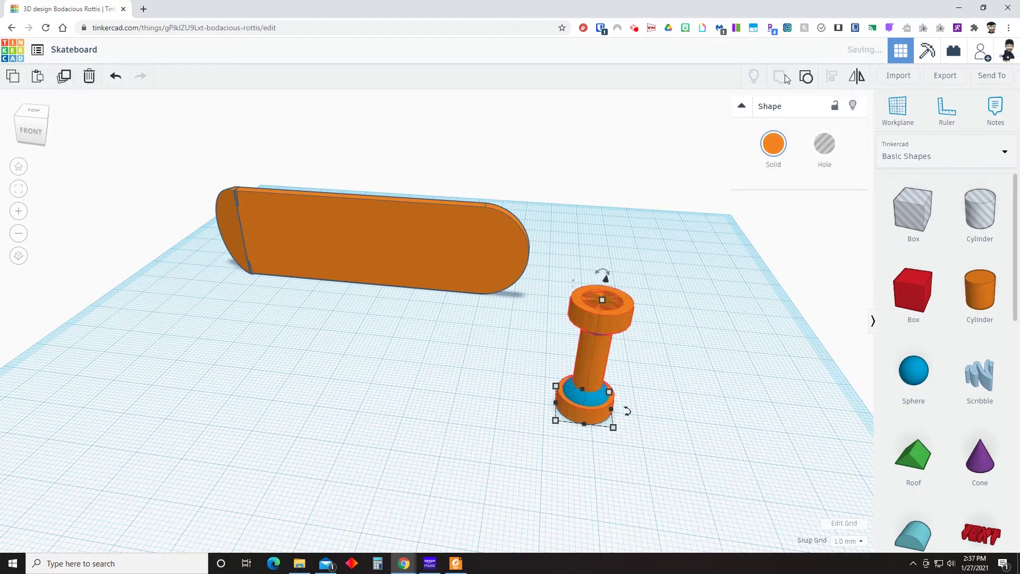
click(715, 358)
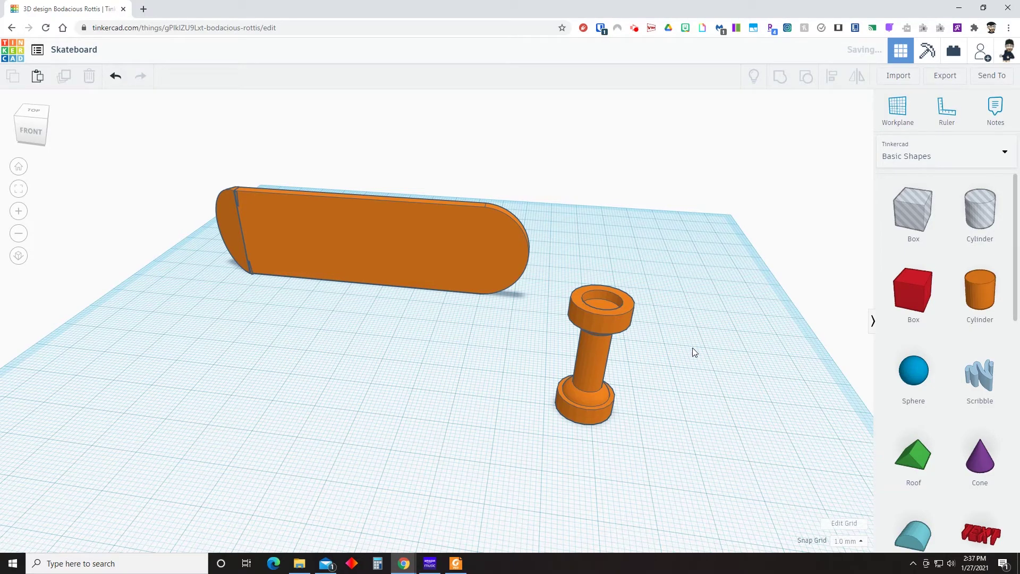
Add a box sized 11 by 8 mm and 23 mm tall.
drag(913, 292, 402, 401)
scroll(407, 406, down, 2)
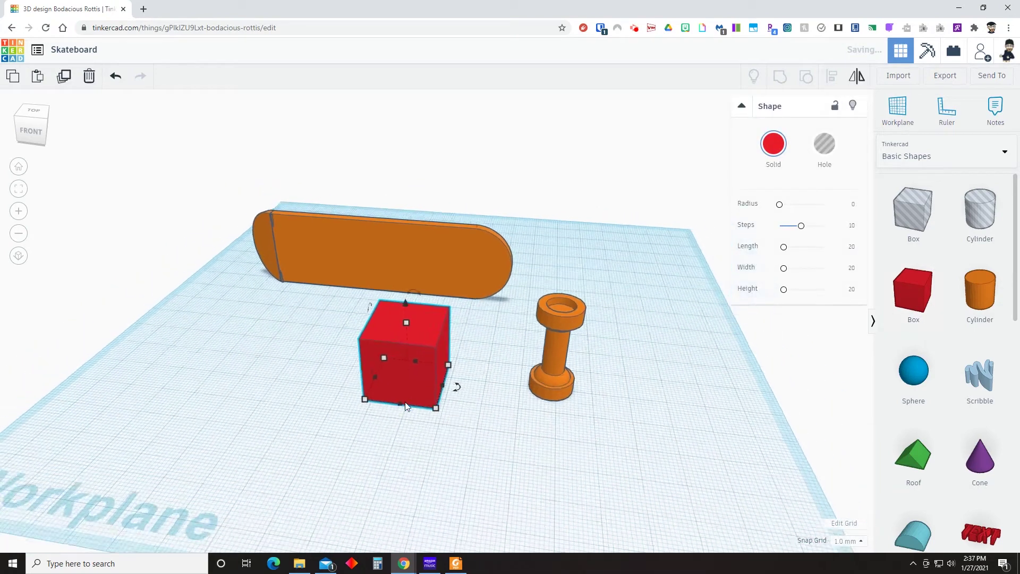
click(18, 167)
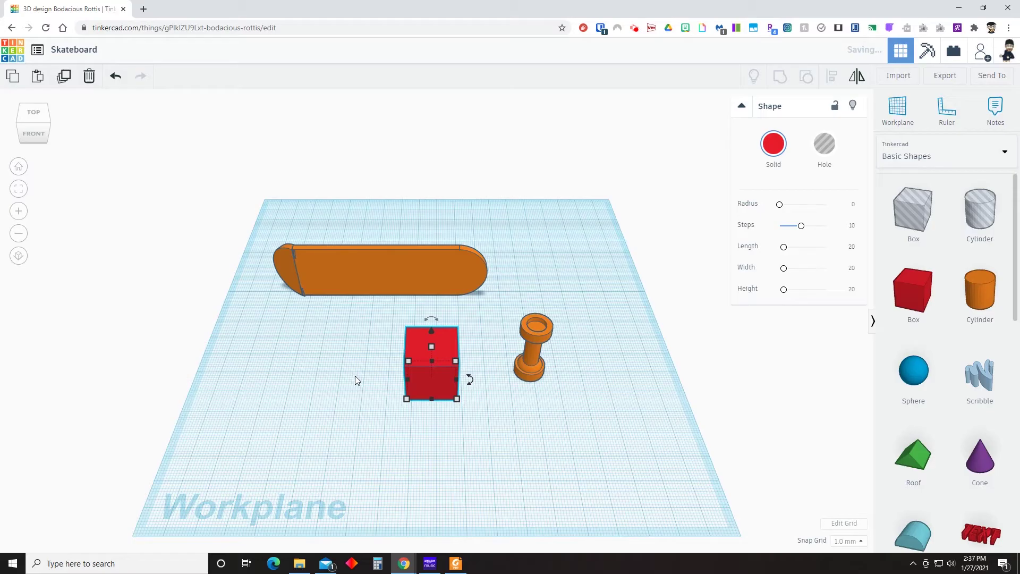
mouse_move(408, 399)
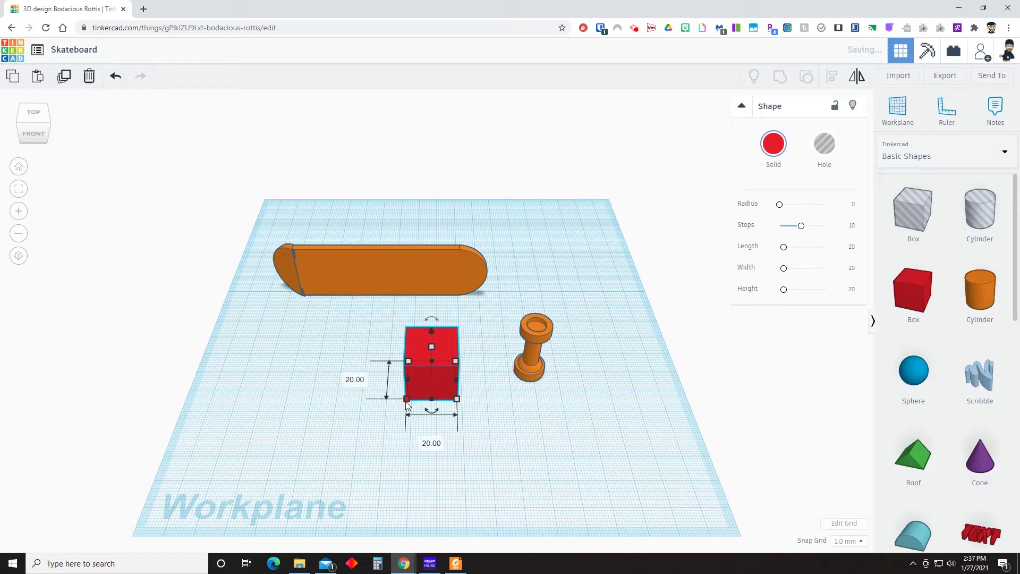
click(431, 443)
text(11)
key(Tab)
text(8)
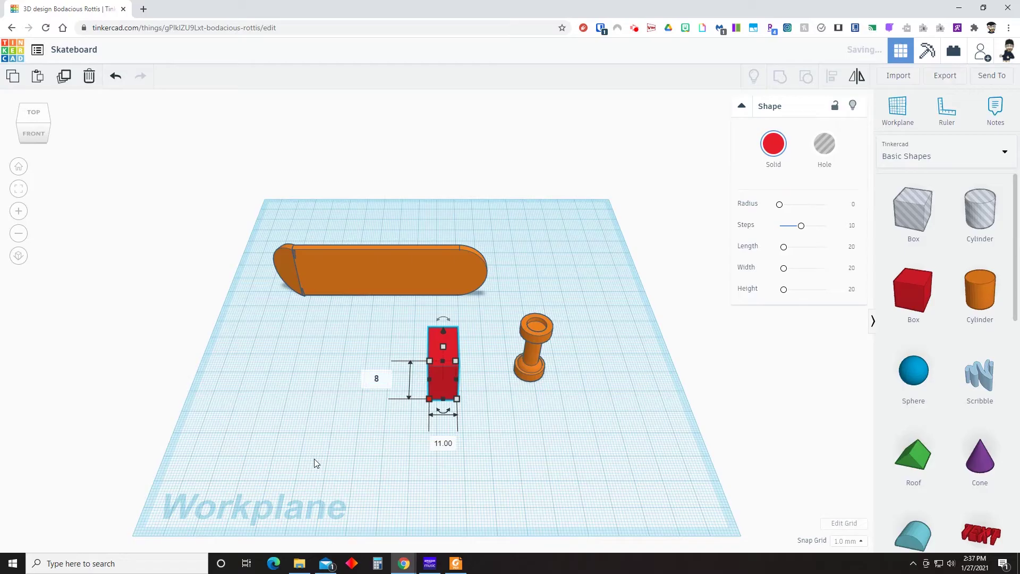
key(Return)
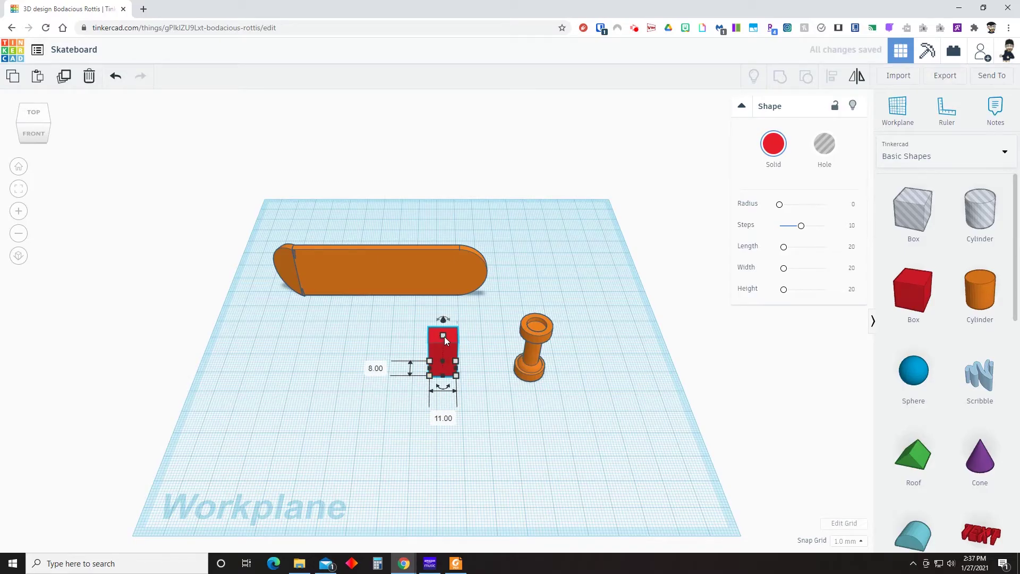
drag(444, 336, 445, 331)
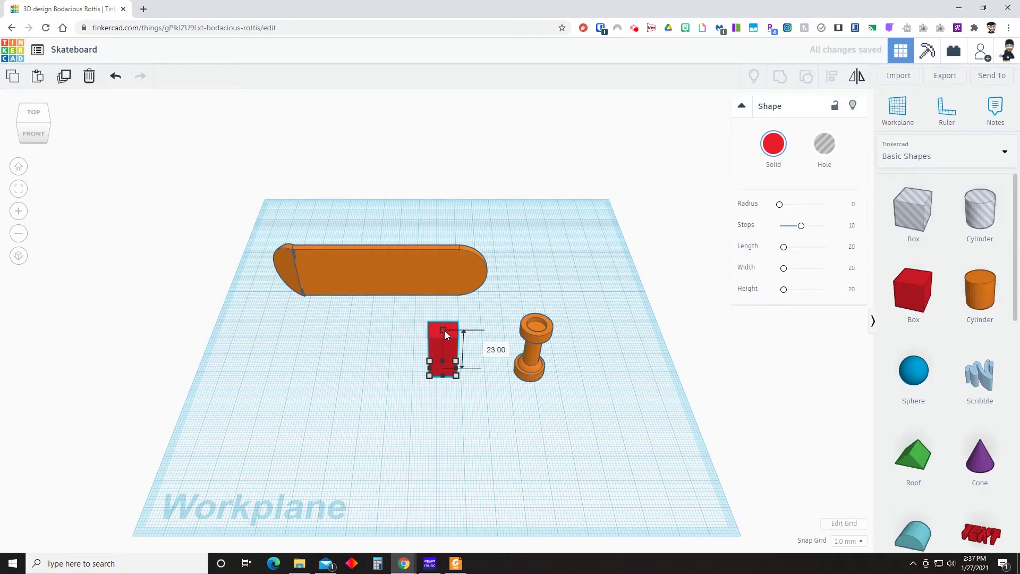
Add a cylinder beside the box and raise it to 22 mm tall.
click(501, 317)
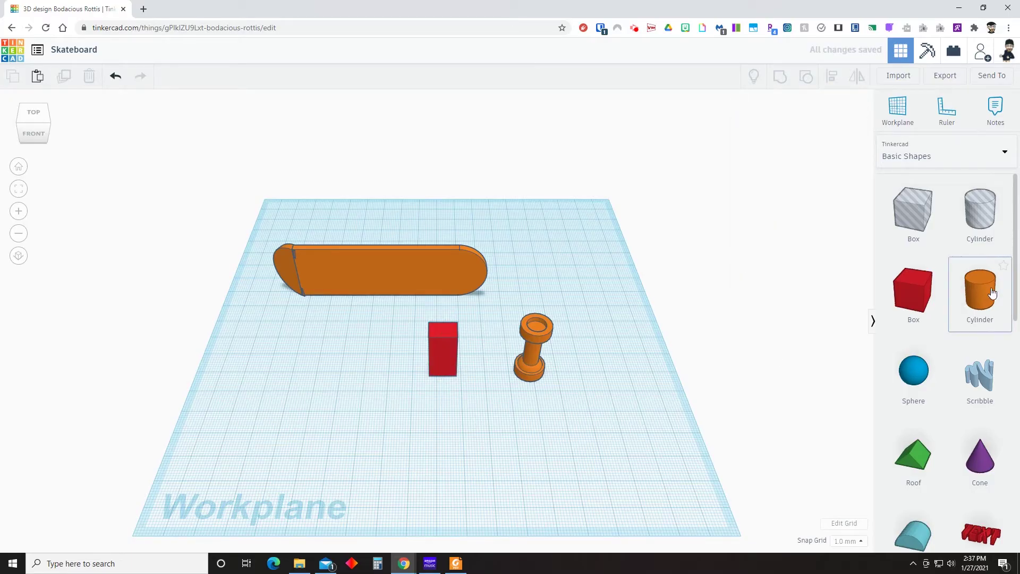
drag(983, 291, 374, 368)
drag(376, 325, 382, 316)
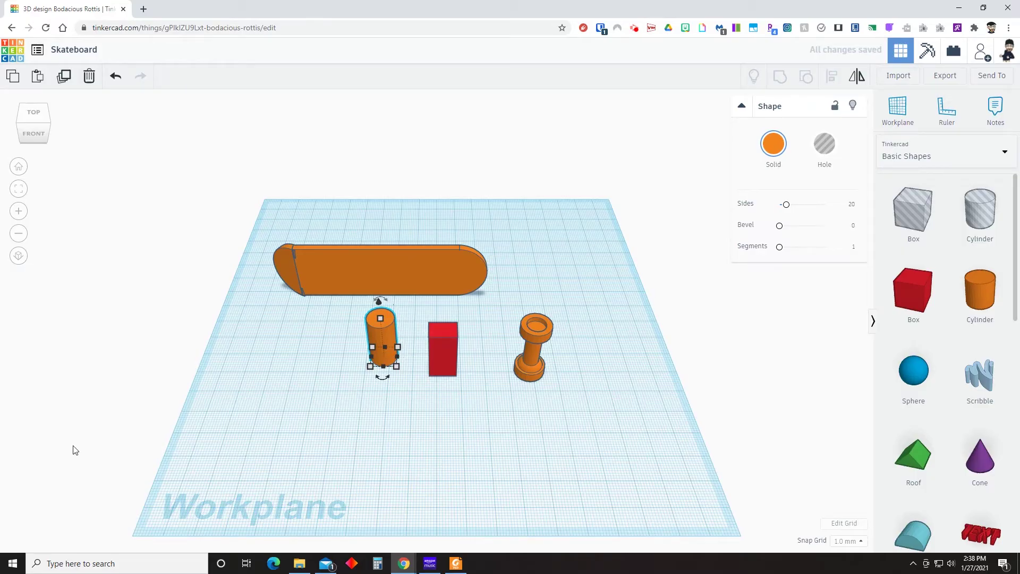
Select the orange cylinder and red box and centre them on both axes.
click(211, 346)
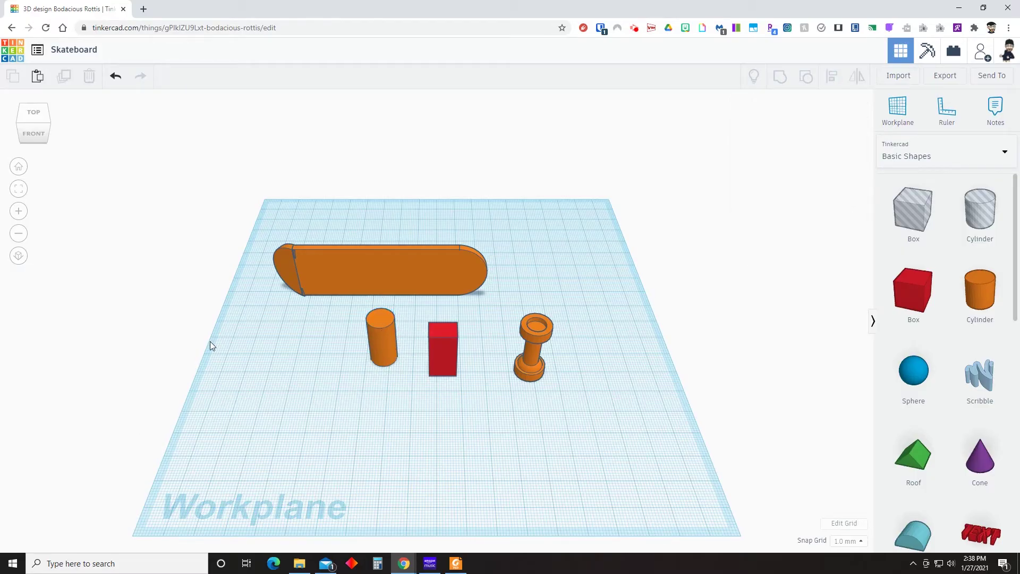
click(370, 347)
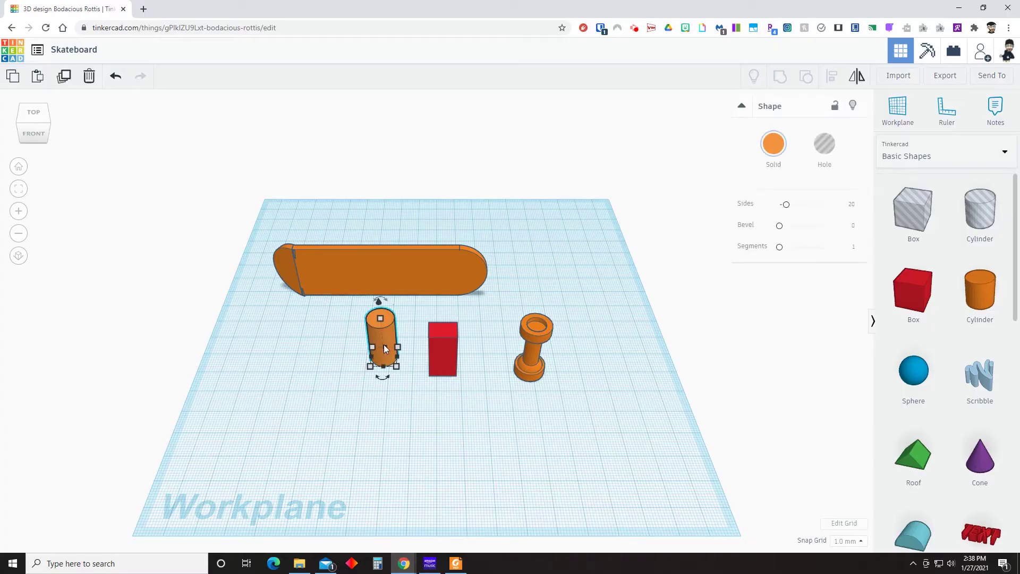
shift+click(448, 352)
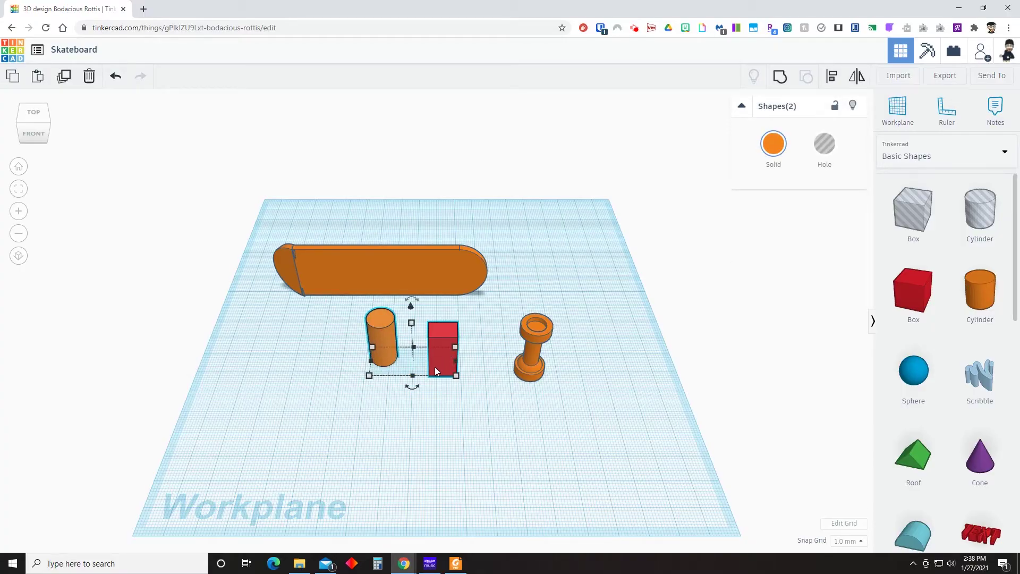
click(833, 78)
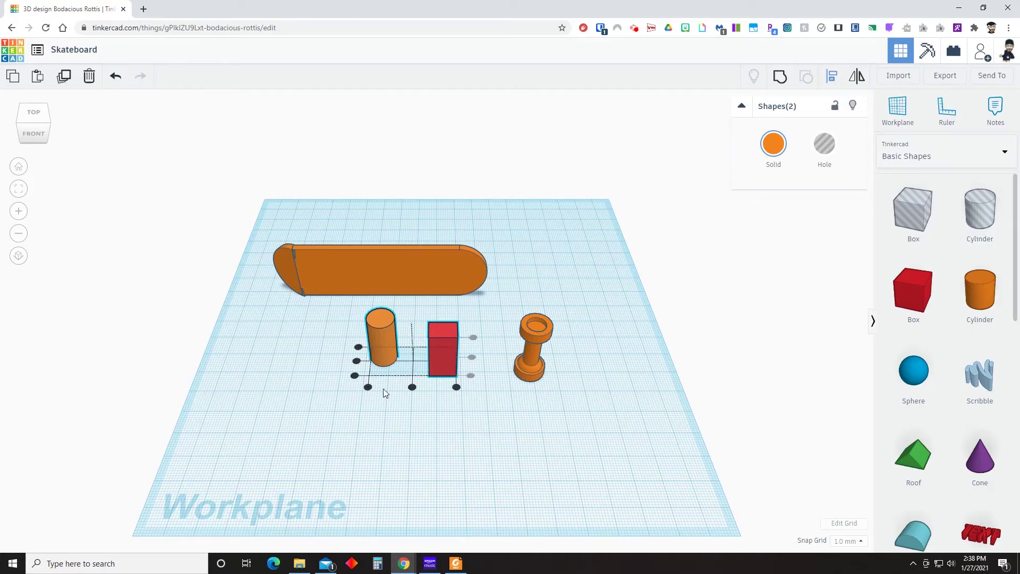
click(412, 387)
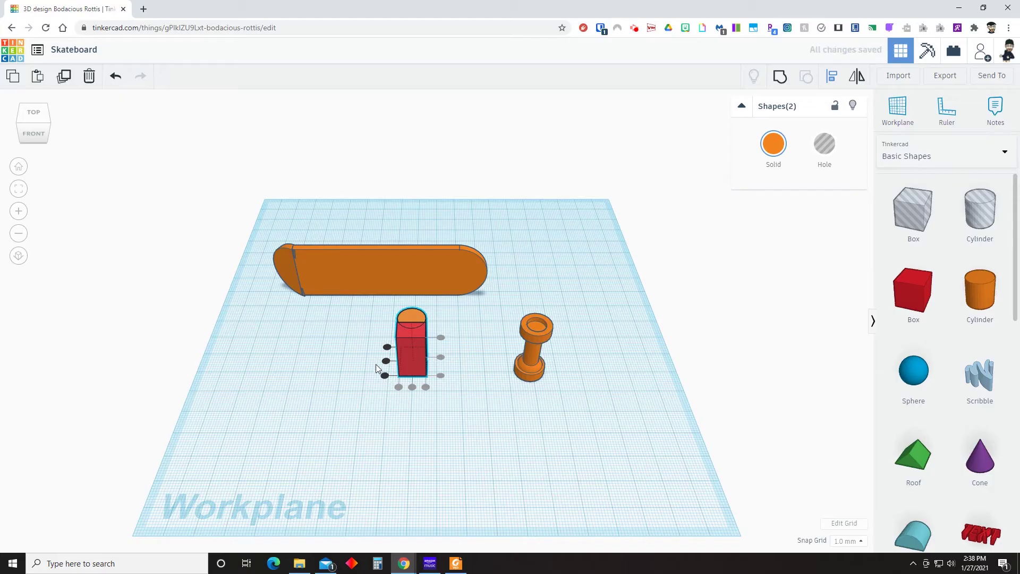
click(385, 361)
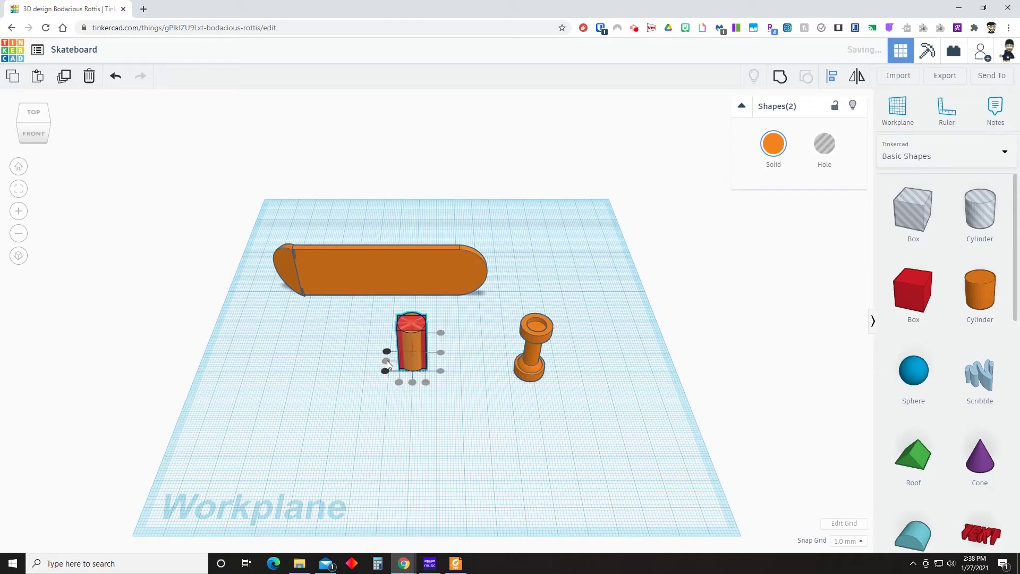
Nudge the cylinder forward one step, then reselect it together with the red box.
click(359, 373)
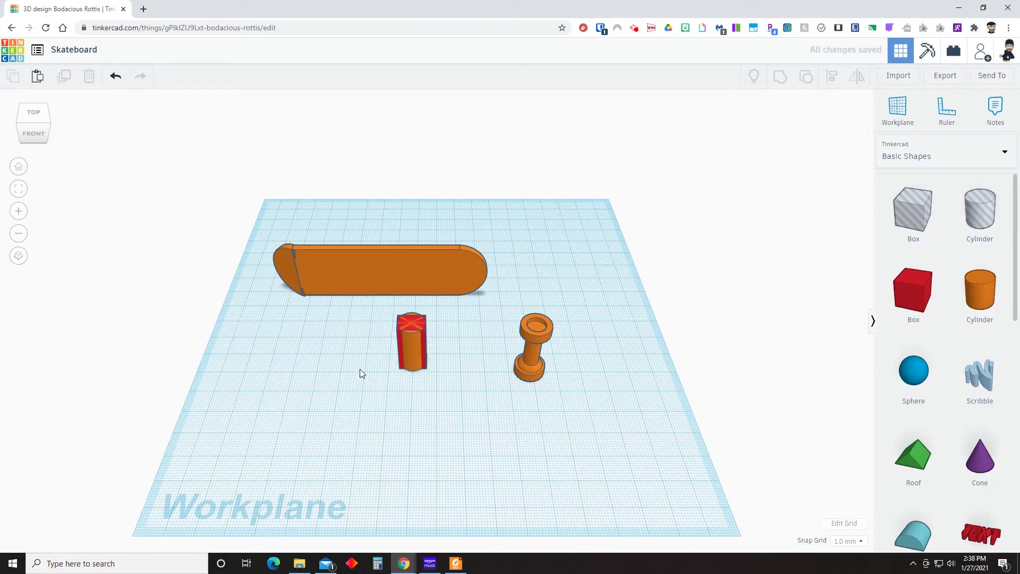
click(413, 357)
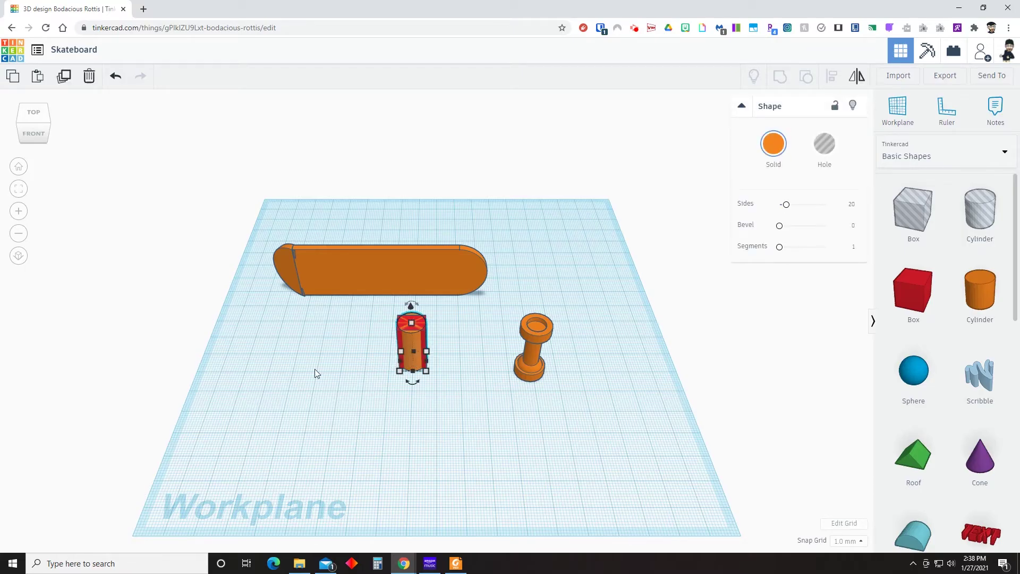
key(Down)
key(Down)
key(Down)
key(Down)
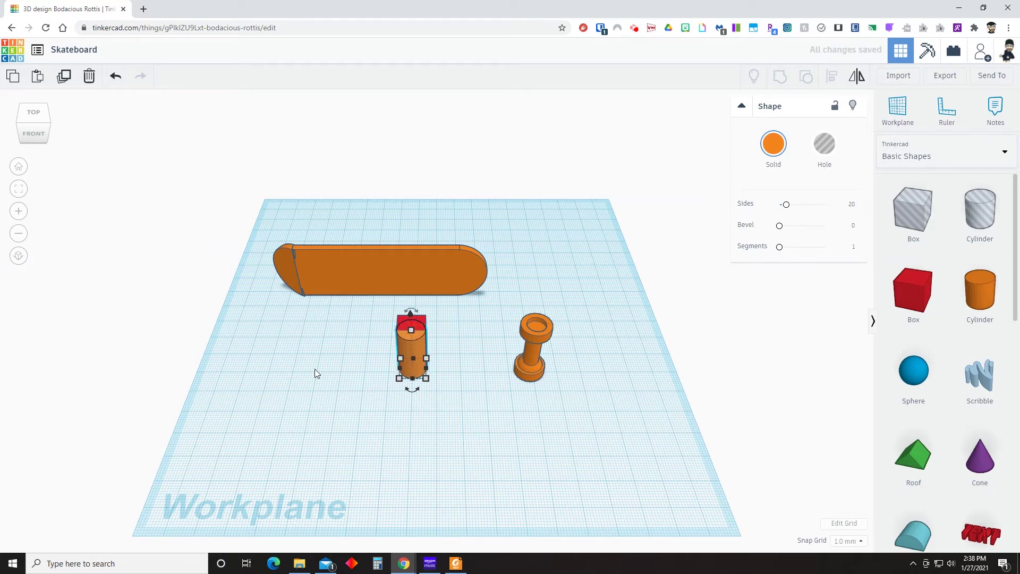
click(344, 365)
drag(353, 320, 446, 388)
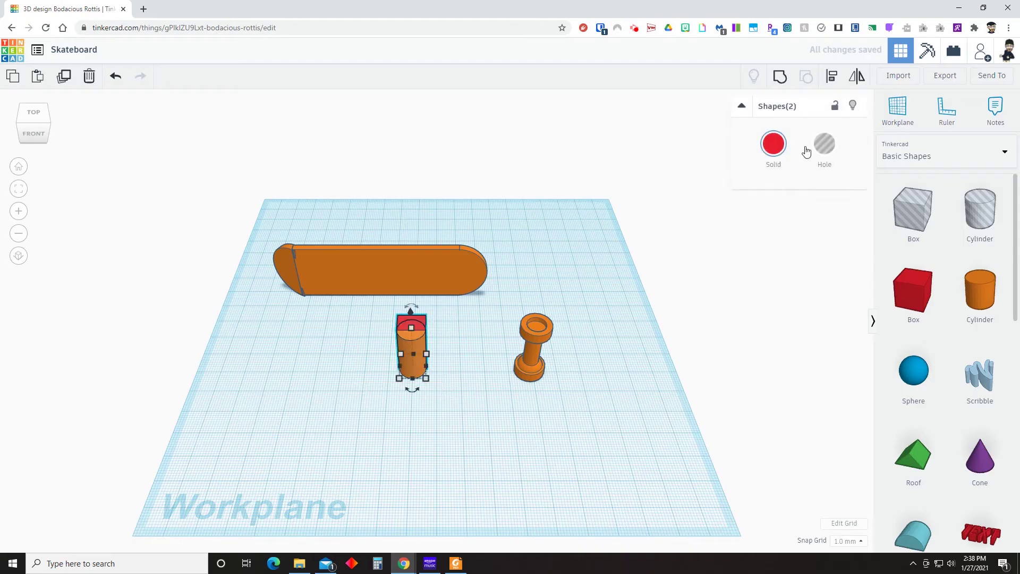
Group the red box and cylinder, and place another cylinder on the workplane.
click(778, 77)
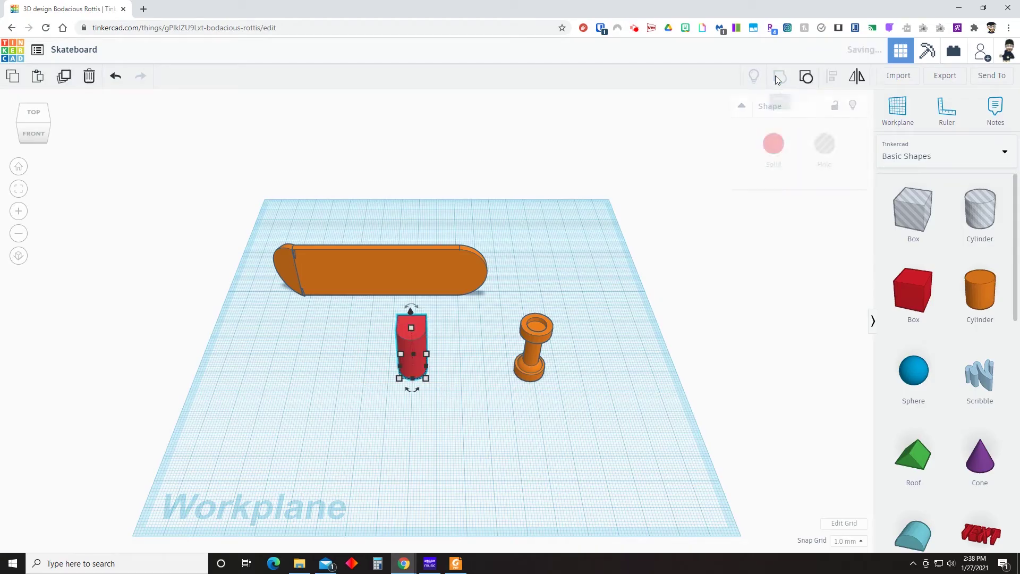
click(474, 377)
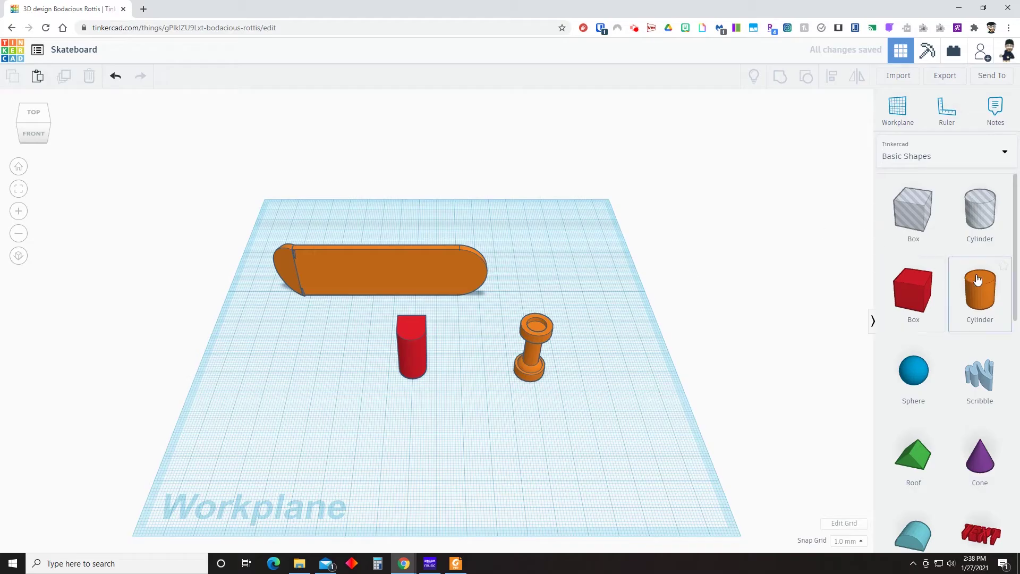
drag(976, 280, 343, 361)
Size the new cylinder to 8 by 8 mm, 23 mm tall, and make it a hole.
mouse_move(315, 383)
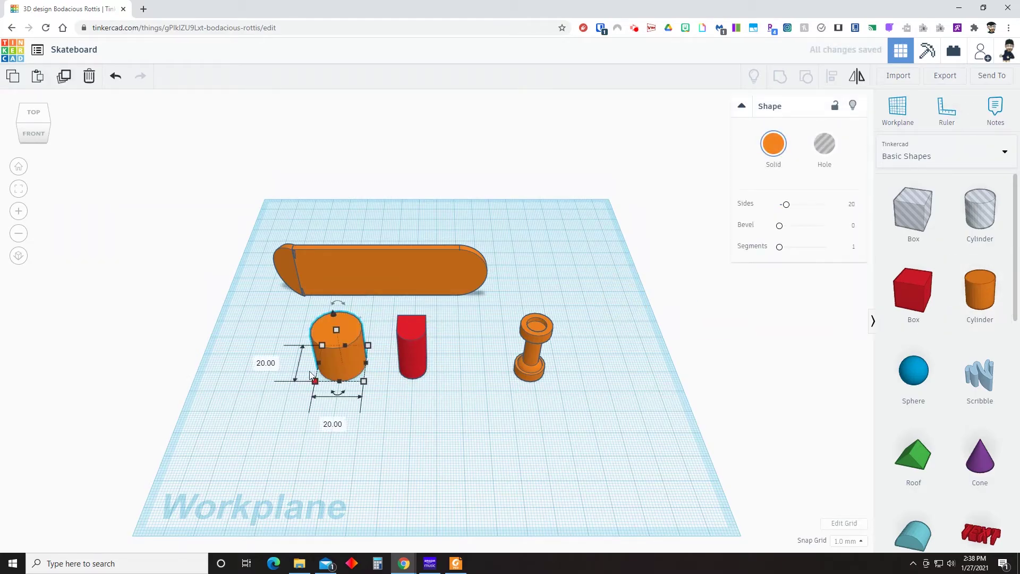
click(267, 362)
text(8)
key(Tab)
text(8)
key(Return)
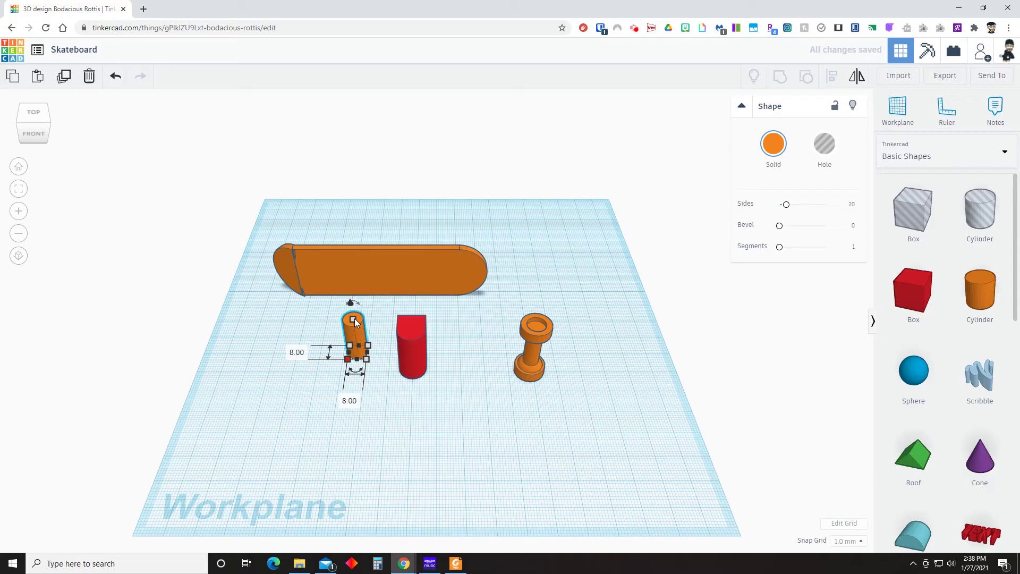
drag(354, 319, 355, 313)
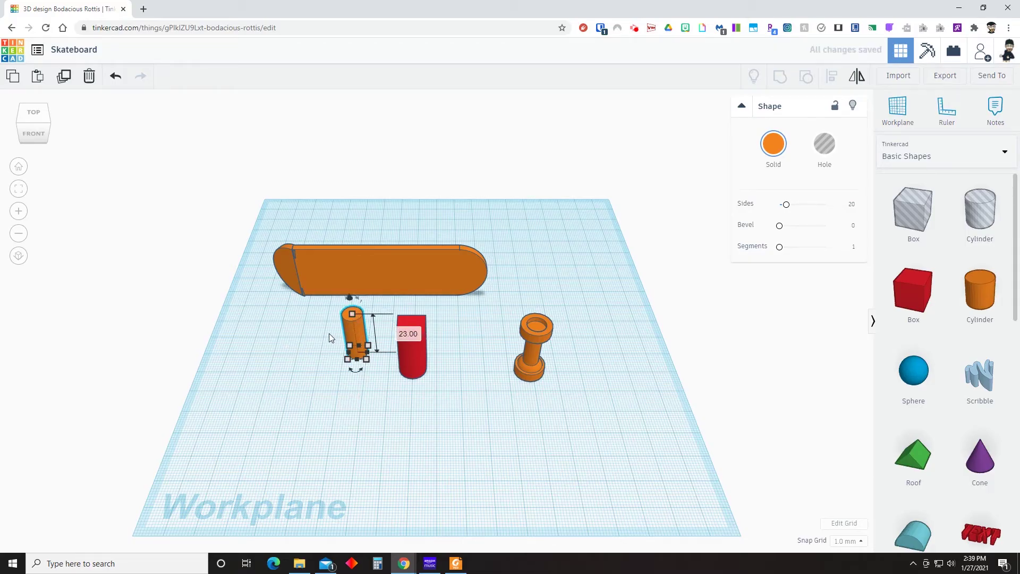
click(821, 156)
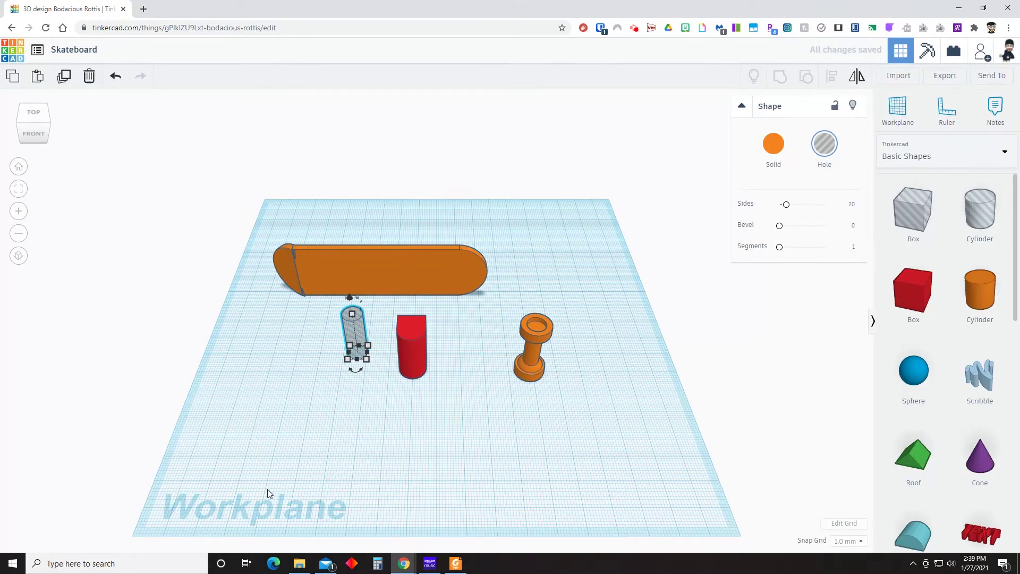
Centre the thin hole and the red cylinder on both axes.
shift+click(419, 349)
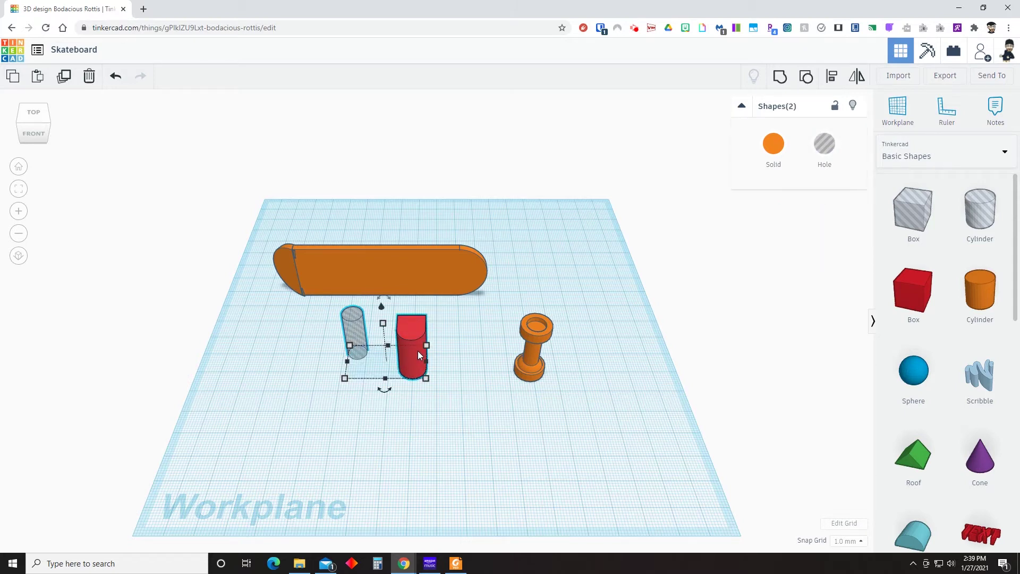
key(l)
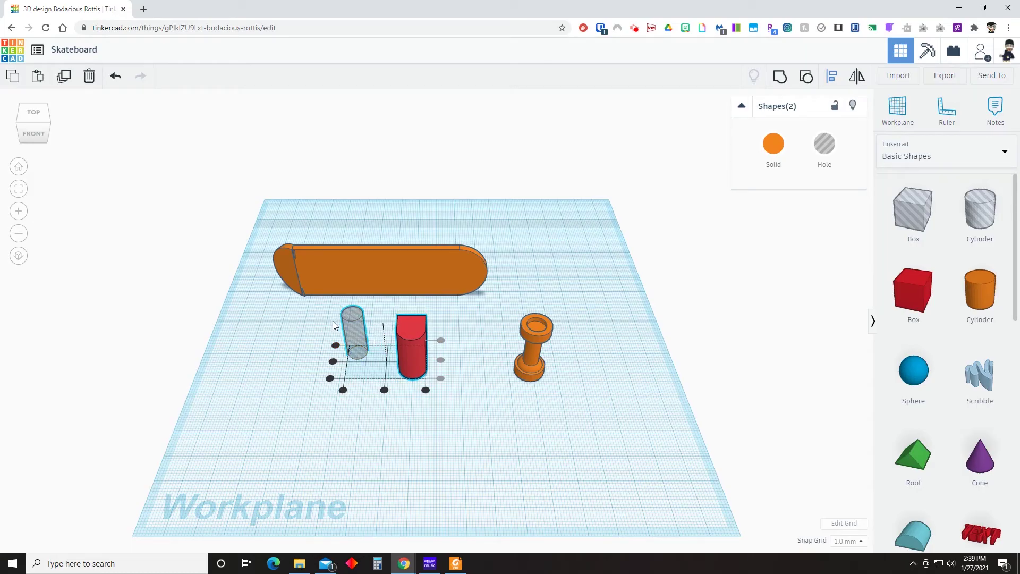
click(333, 362)
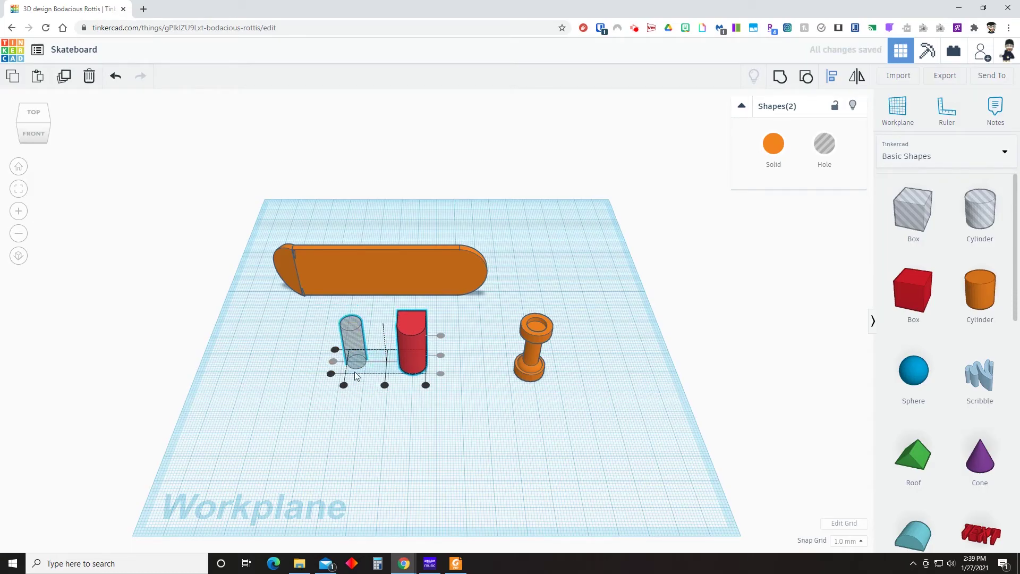
click(385, 387)
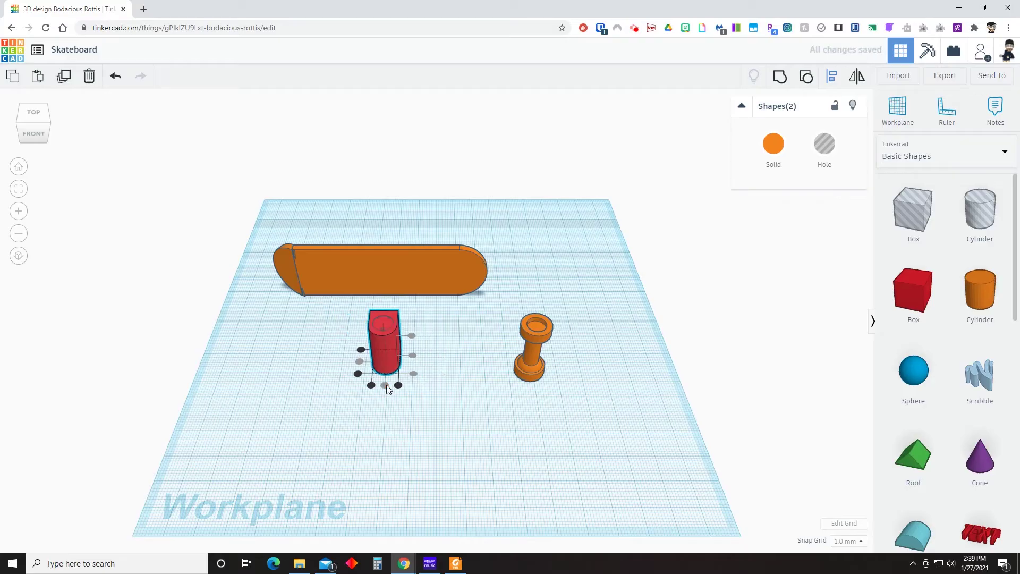
click(316, 385)
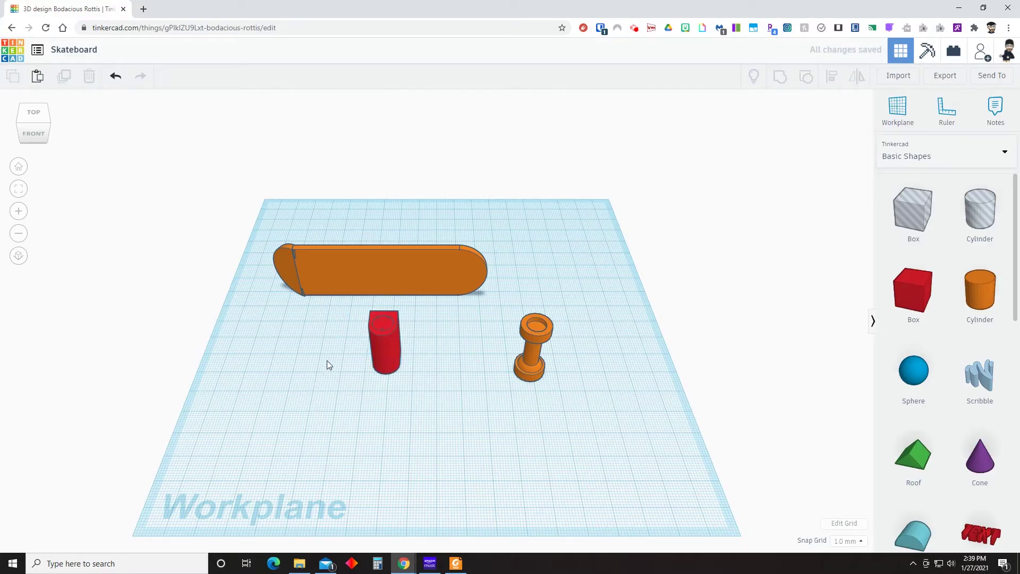
Nudge the red cylinder slightly, then group it with the hole into a hollow tube.
click(384, 348)
key(Up)
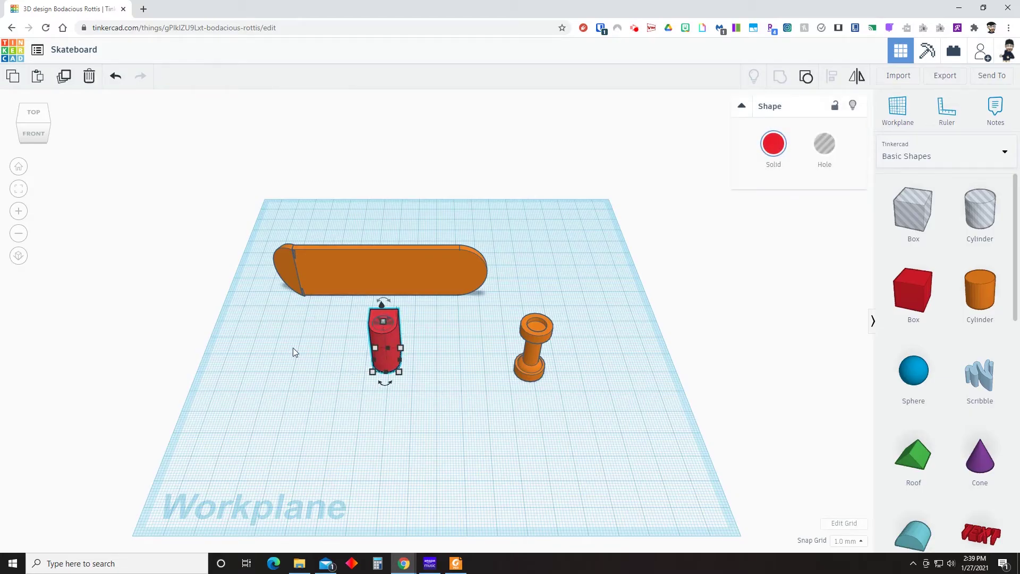
drag(325, 310, 433, 381)
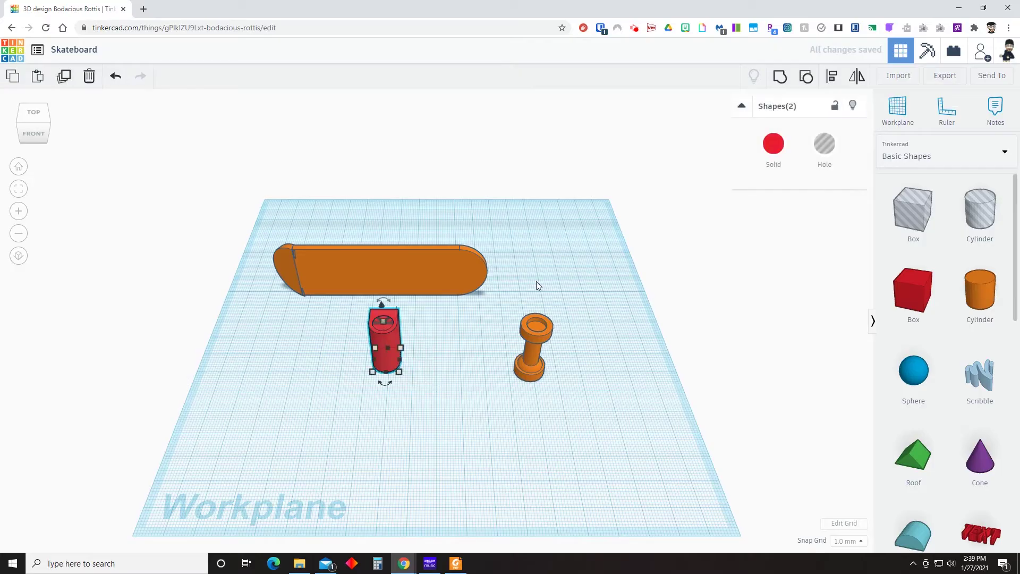
click(785, 80)
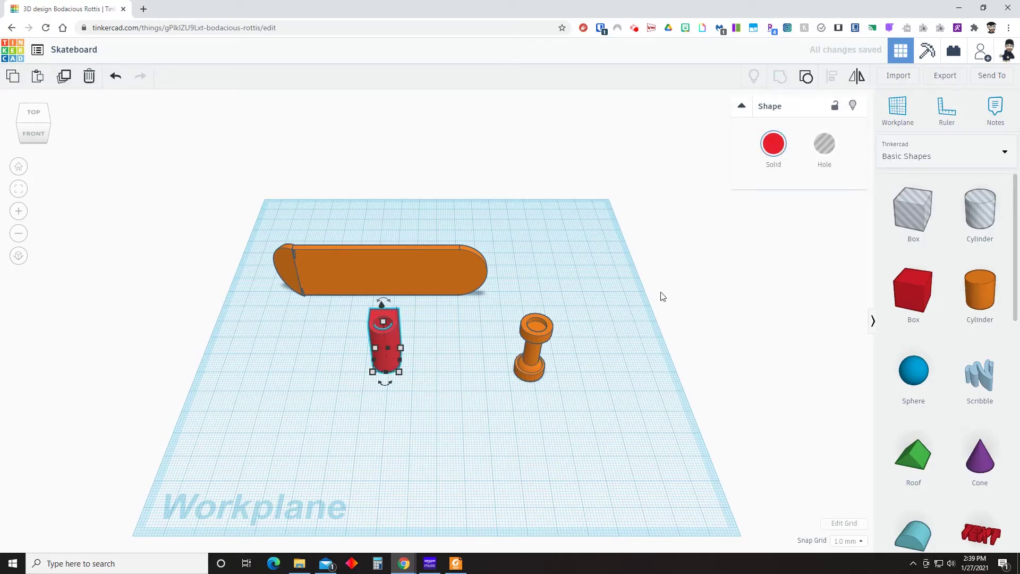
click(601, 365)
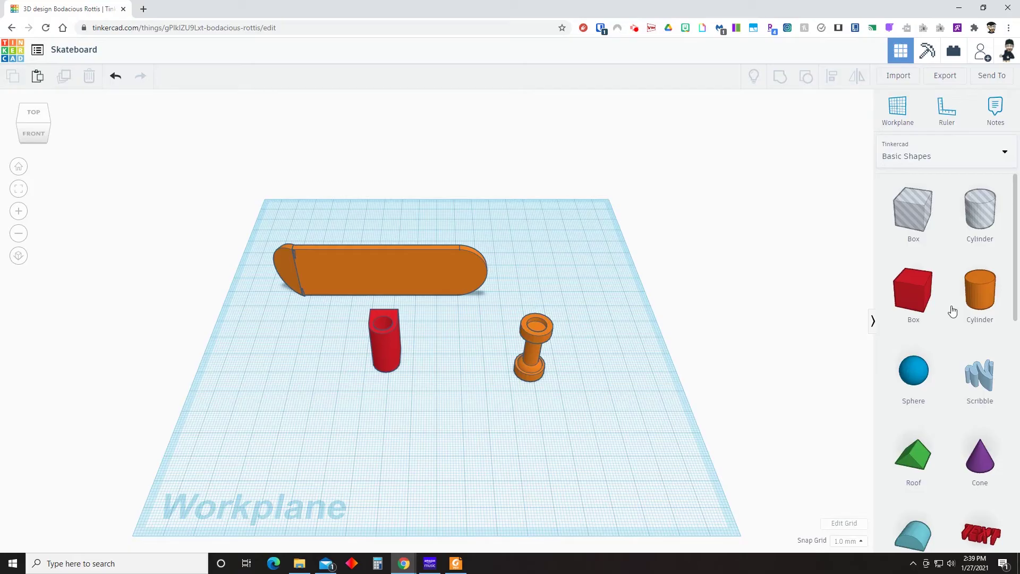
Add a cylinder sized 24 by 30 mm and flatten it to about 11 mm tall.
drag(983, 296, 301, 382)
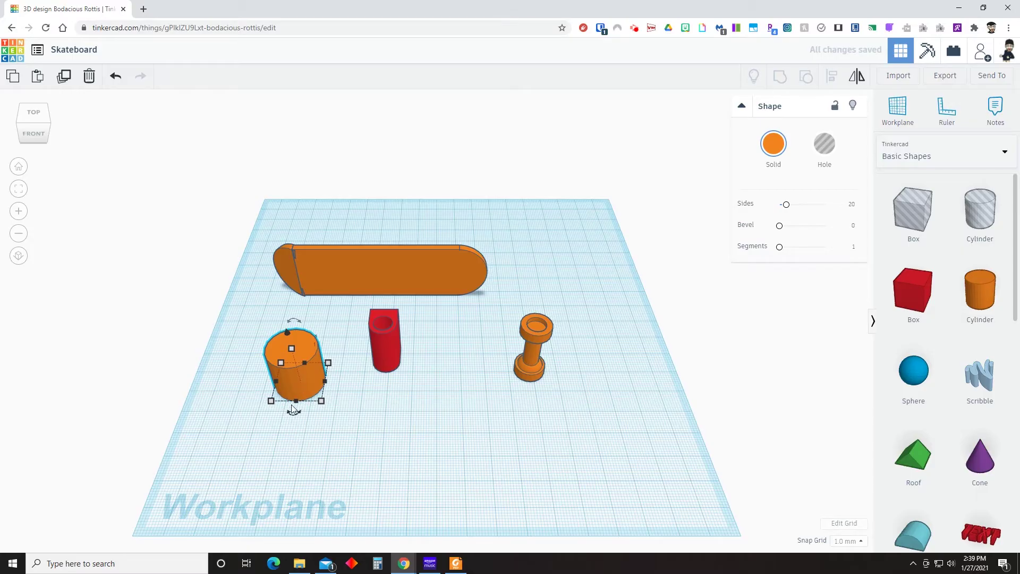
mouse_move(272, 402)
click(287, 445)
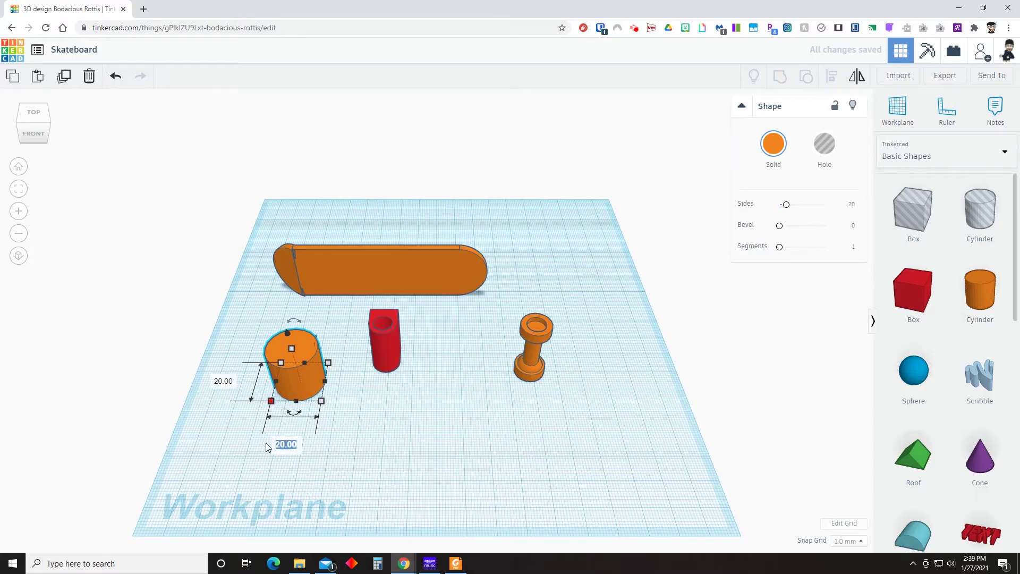
text(24)
key(Tab)
text(30)
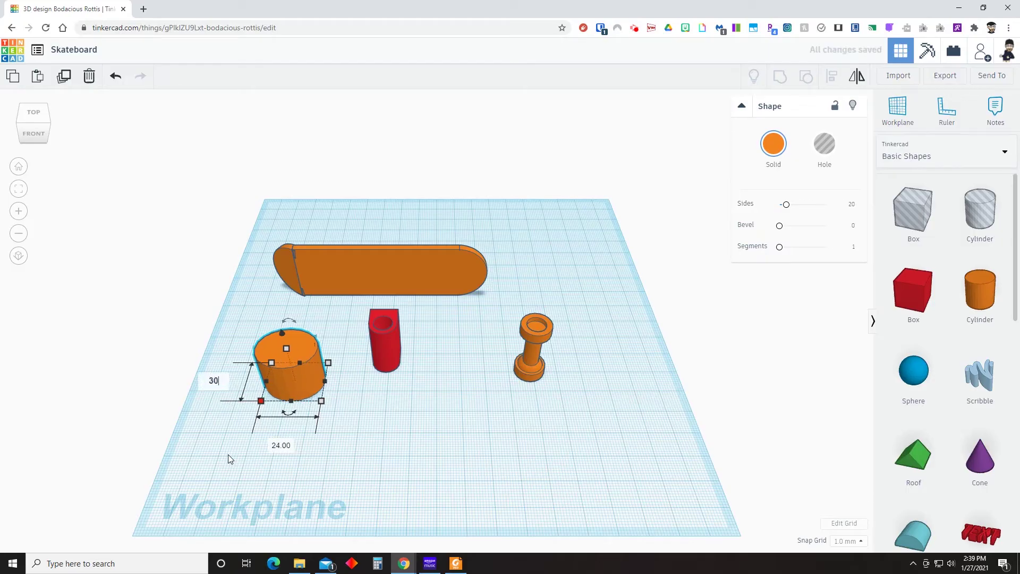
key(Return)
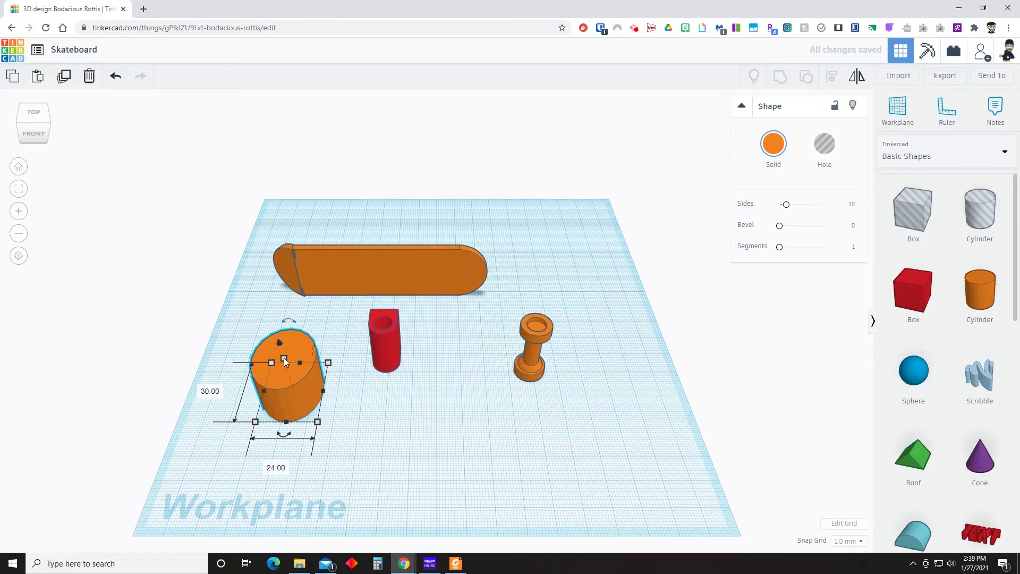
drag(283, 363, 283, 372)
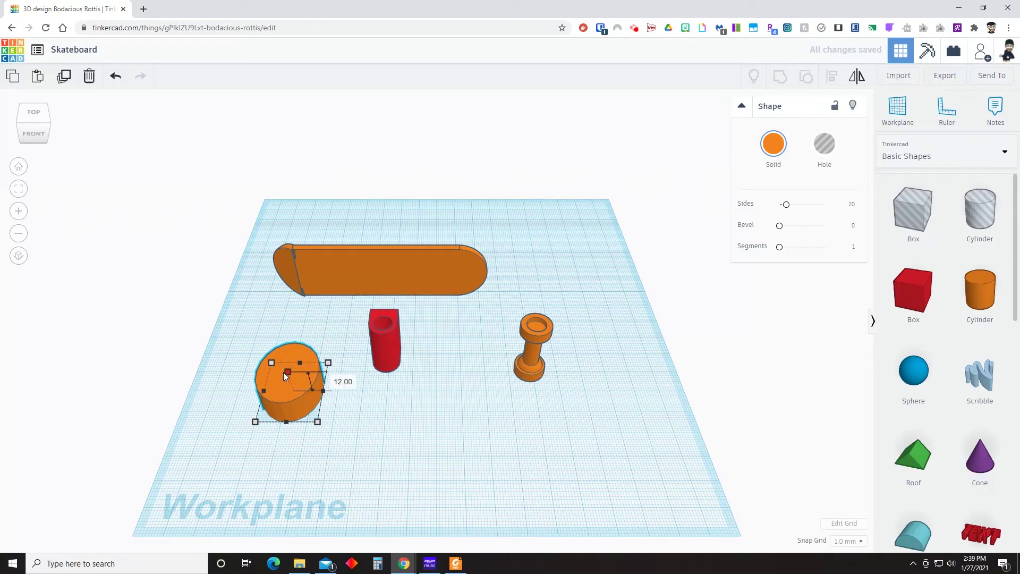
click(214, 387)
Rotate the flattened cylinder 90° so it stands on edge like a wheel.
right_drag(213, 404, 295, 409)
click(341, 406)
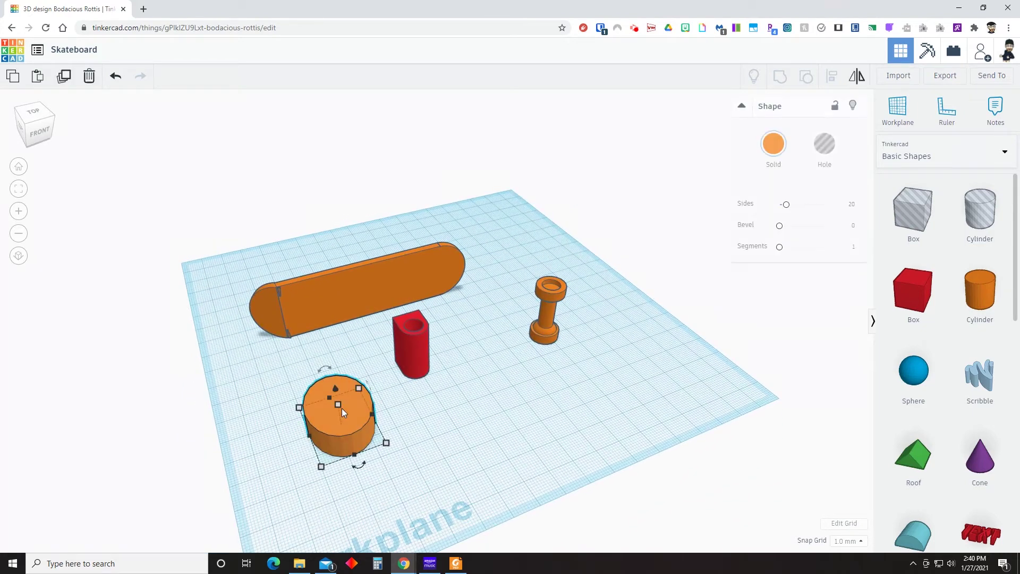
click(323, 366)
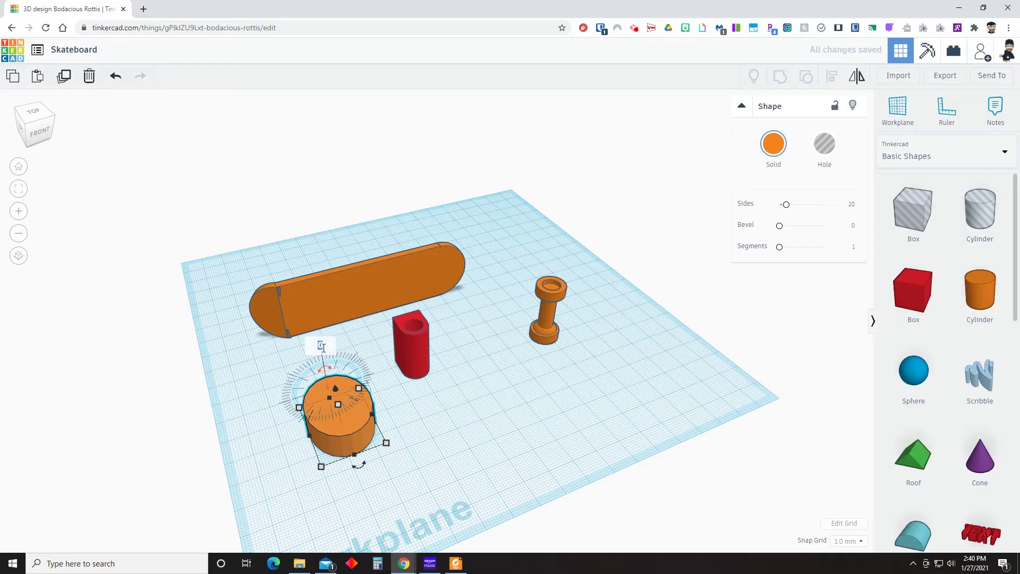
text(90)
key(Return)
click(393, 482)
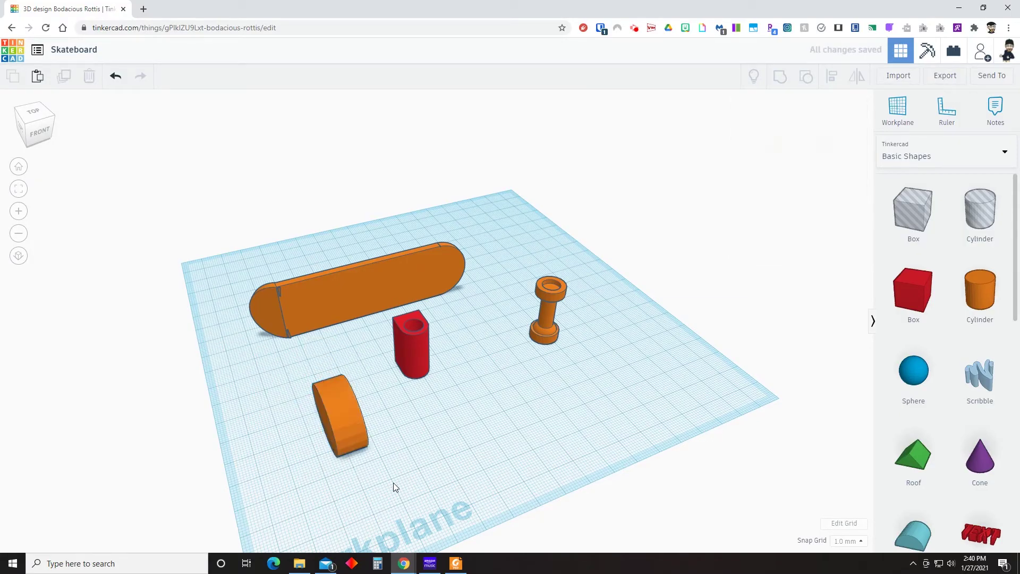
right_drag(393, 483, 445, 459)
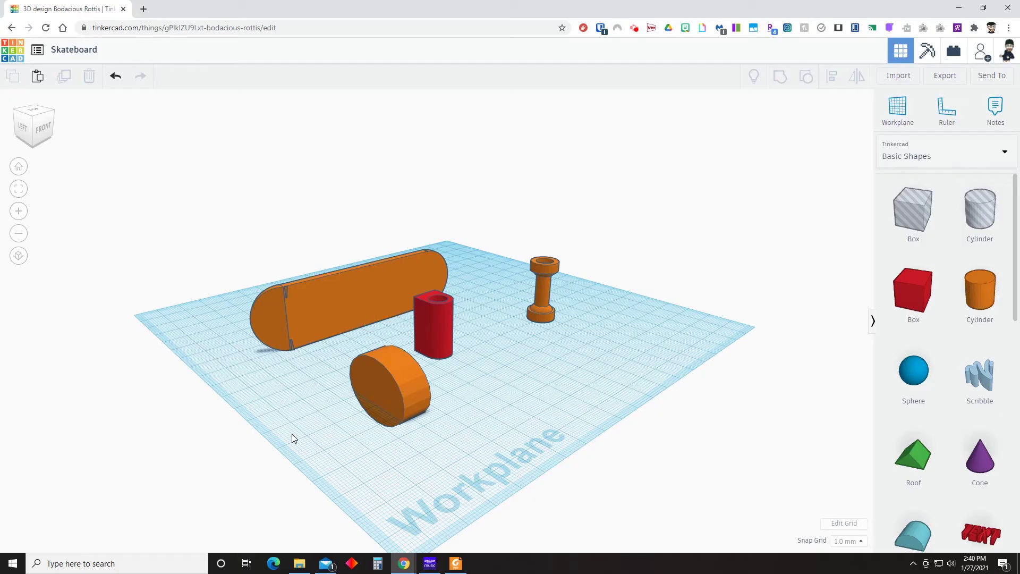
Duplicate the upright disc and raise the copy above the original.
click(409, 384)
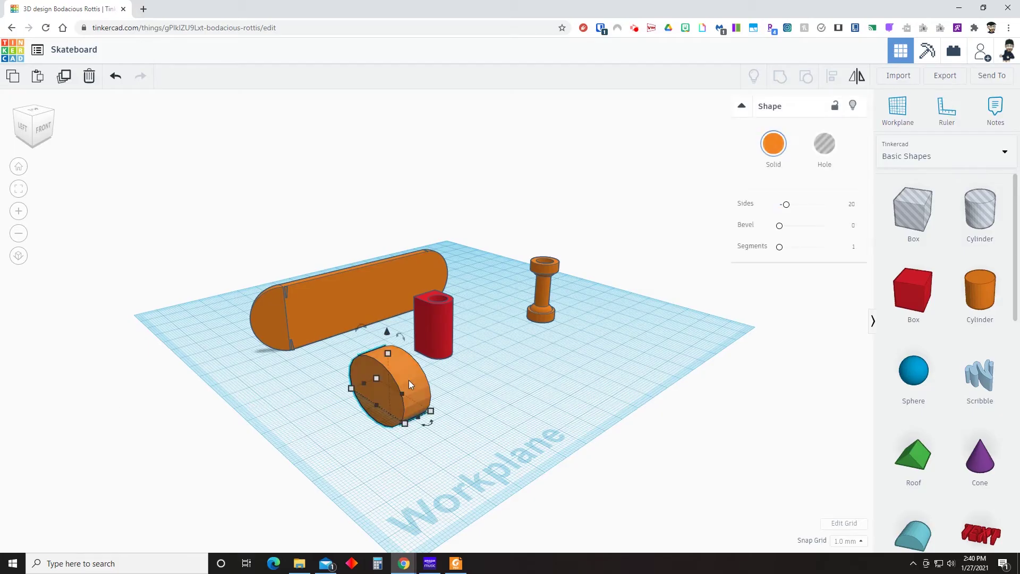
click(69, 84)
key(ctrl+d)
key(ctrl+Up)
key(ctrl+Up)
key(ctrl+Up)
key(ctrl+Up)
key(ctrl+Up)
key(ctrl+Up)
key(ctrl+Up)
key(ctrl+Up)
key(ctrl+Up)
key(ctrl+Up)
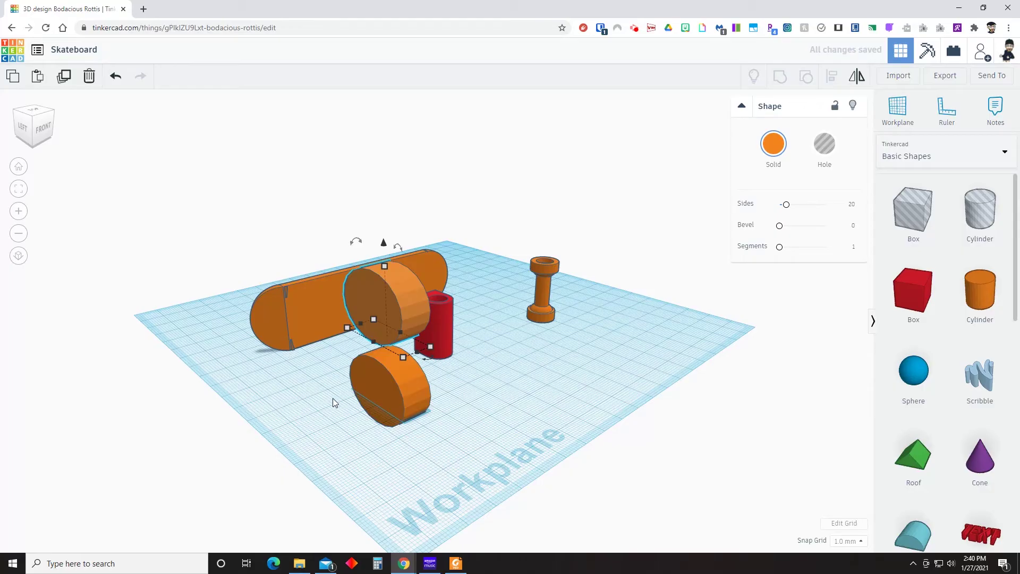
Group the two stacked discs, make the group a hole, and add the red tube to the selection.
click(379, 304)
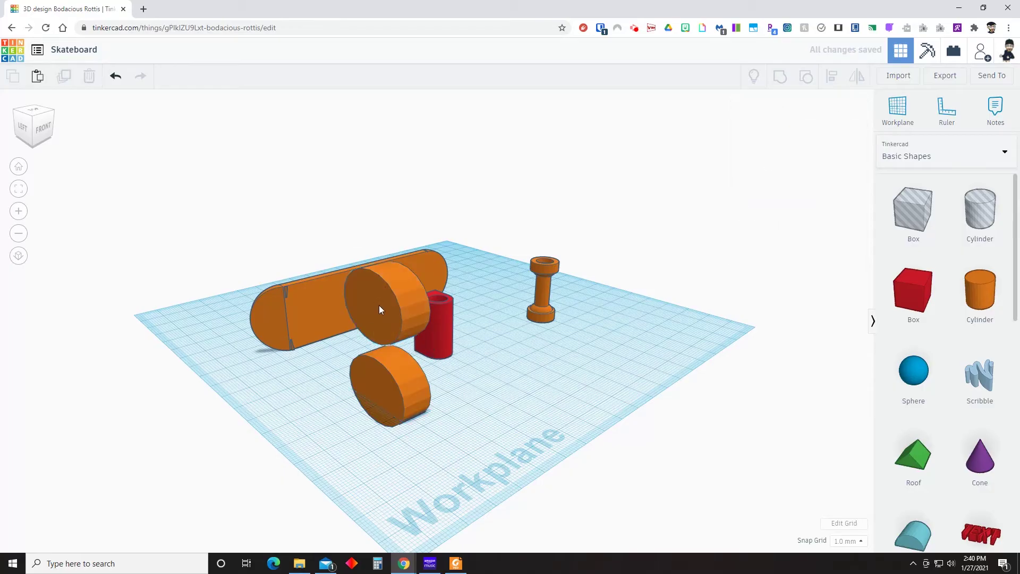
shift+click(388, 381)
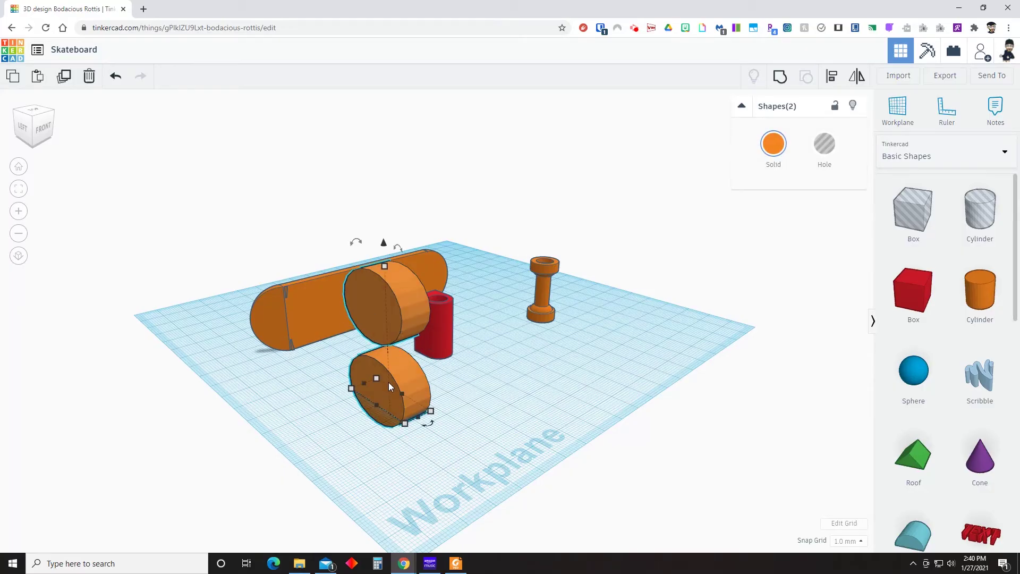
click(780, 80)
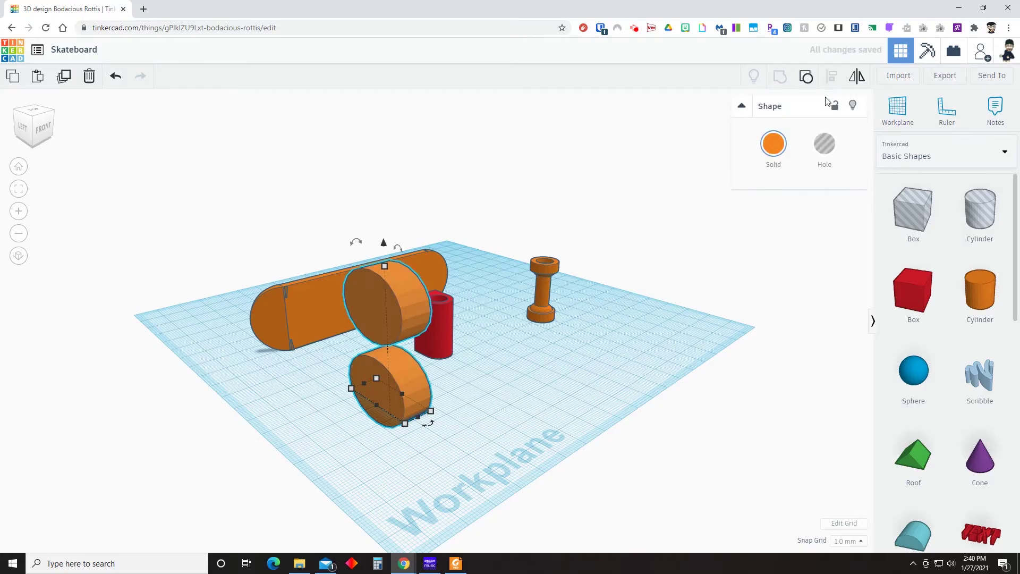
click(824, 147)
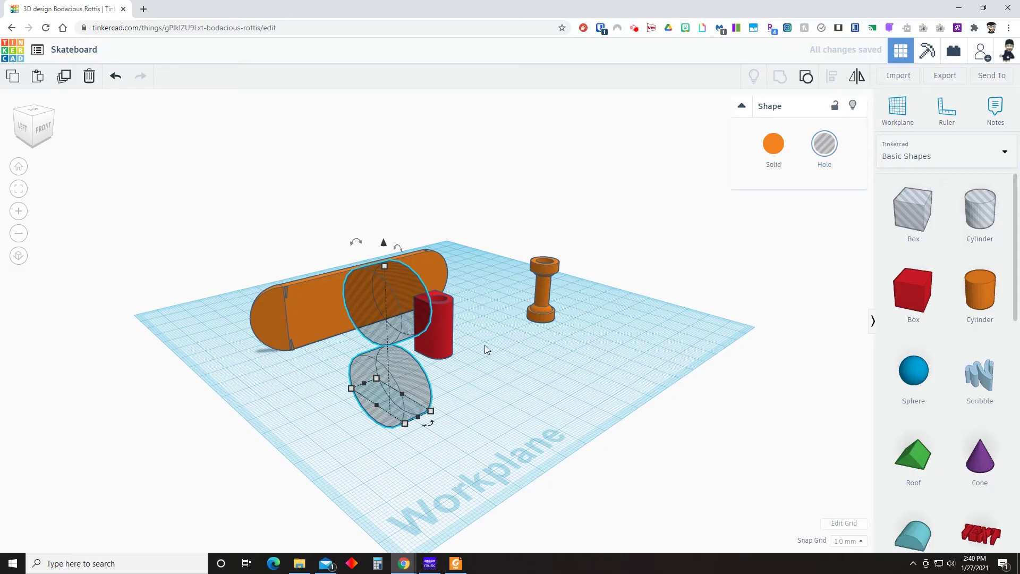
shift+click(439, 343)
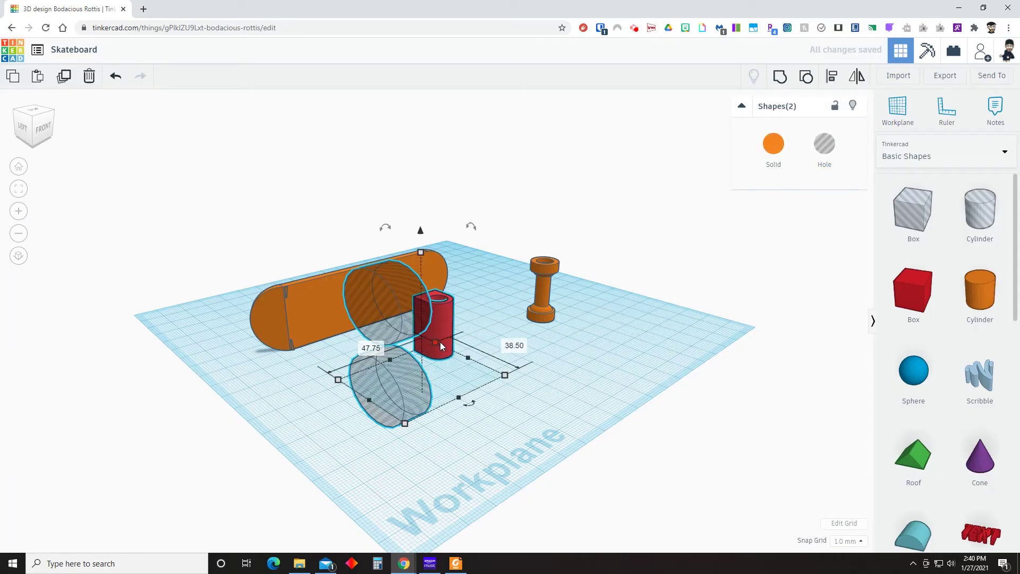
Centre the hole cylinders on the red cylinder using Align along two axes.
key(l)
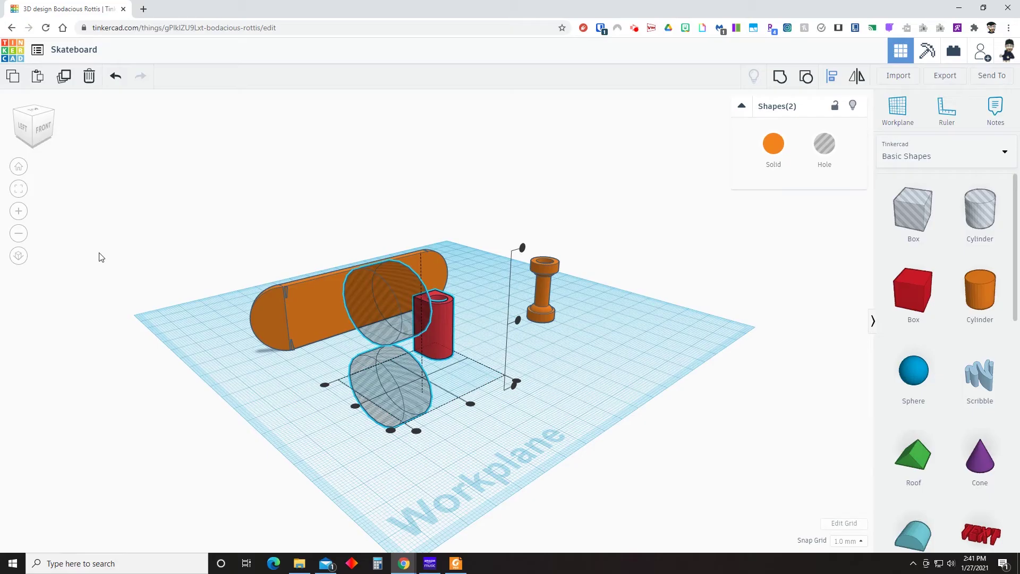
click(18, 168)
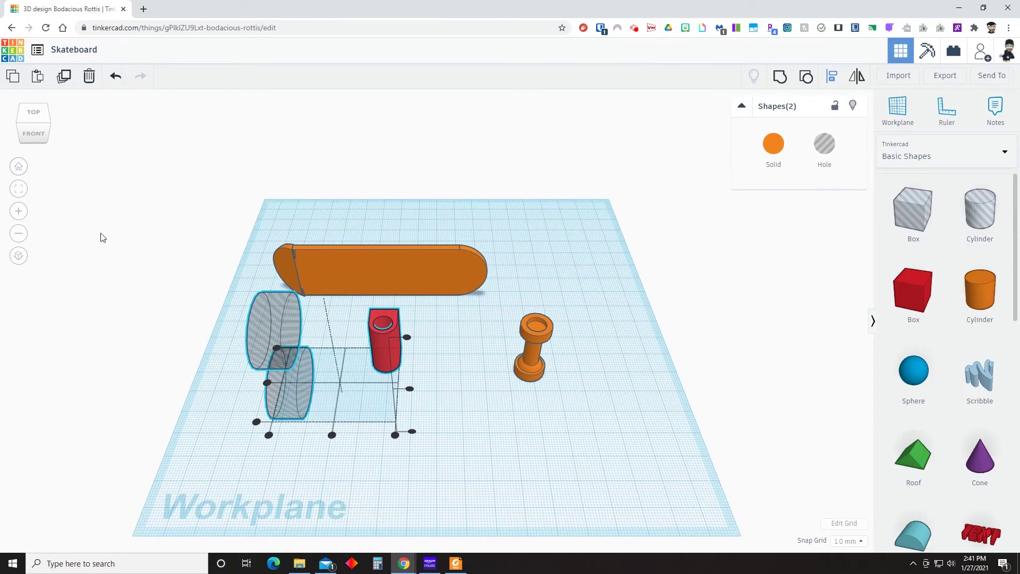
click(409, 389)
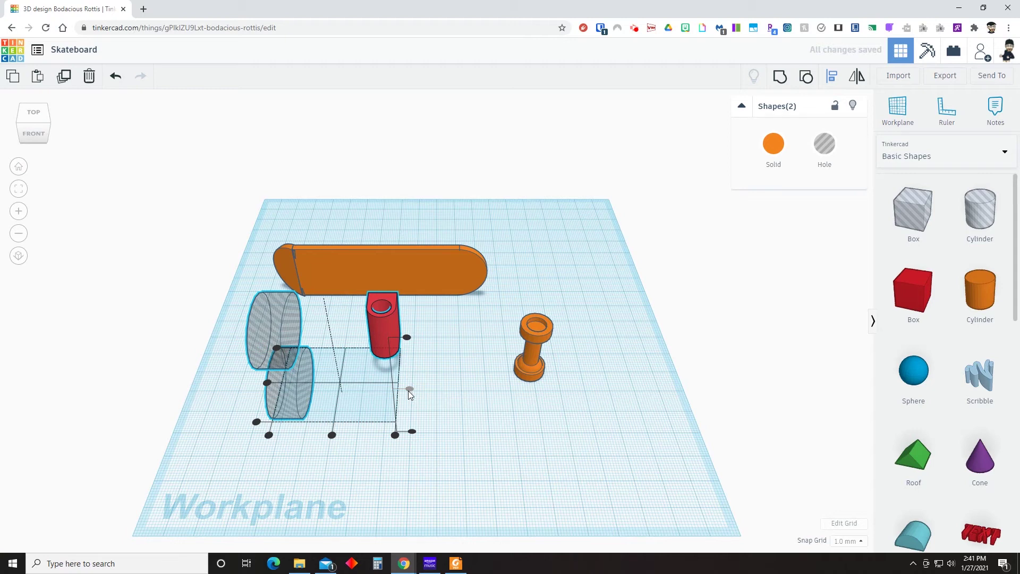
click(278, 347)
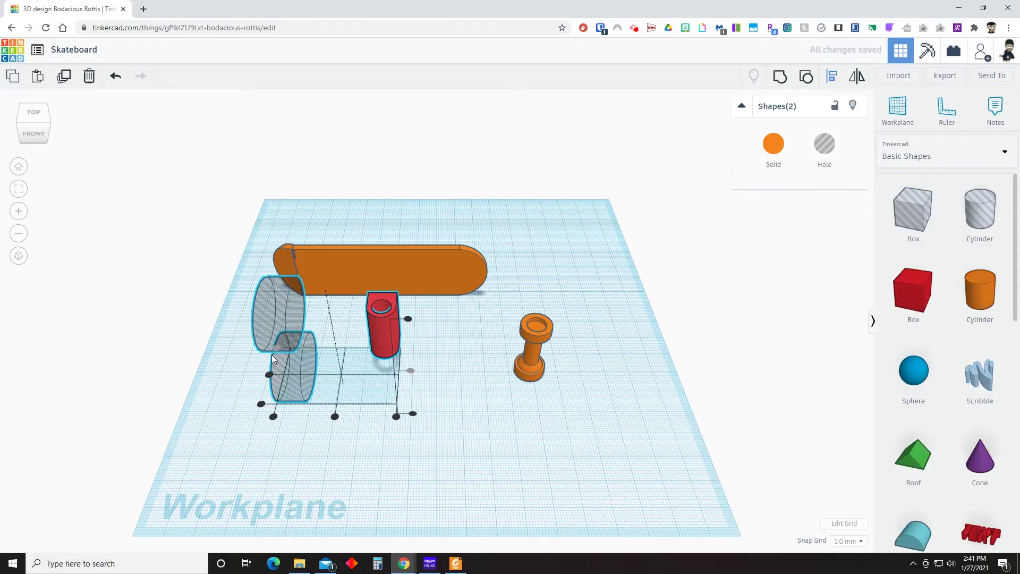
click(334, 417)
right_drag(356, 453, 553, 410)
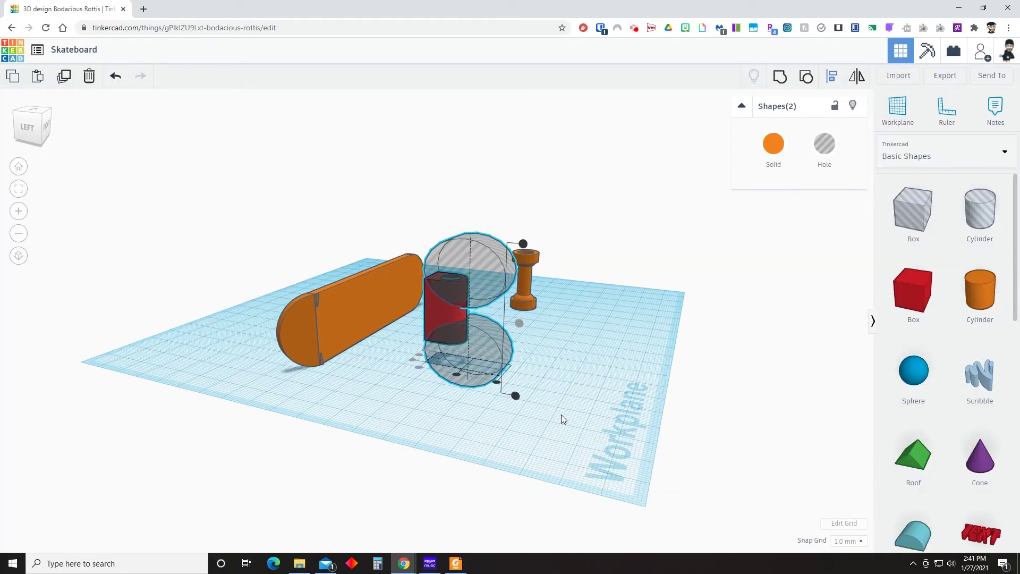
click(561, 415)
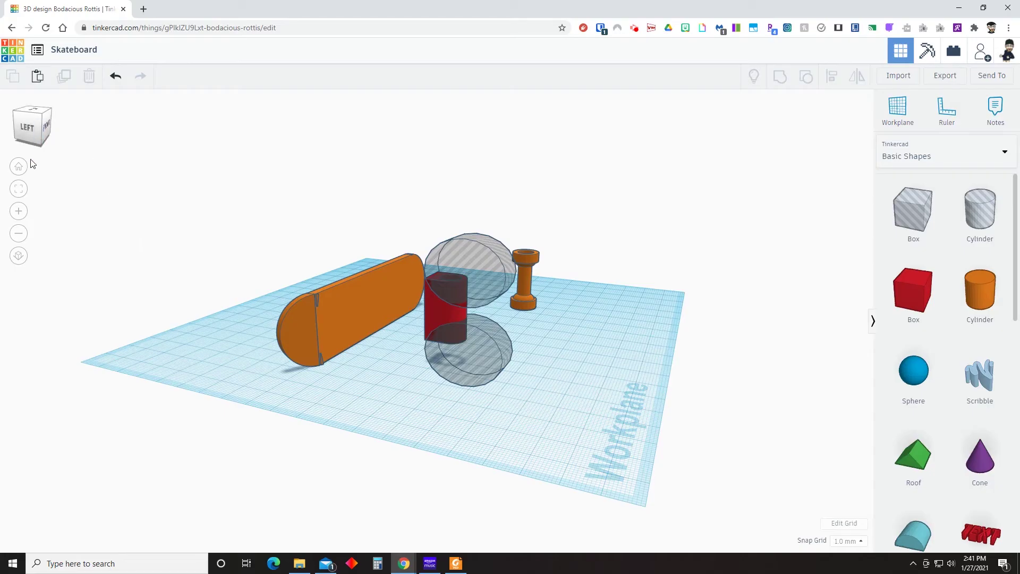
click(19, 166)
Group one hole cylinder with the red cylinder to cut a round bore through it.
click(327, 315)
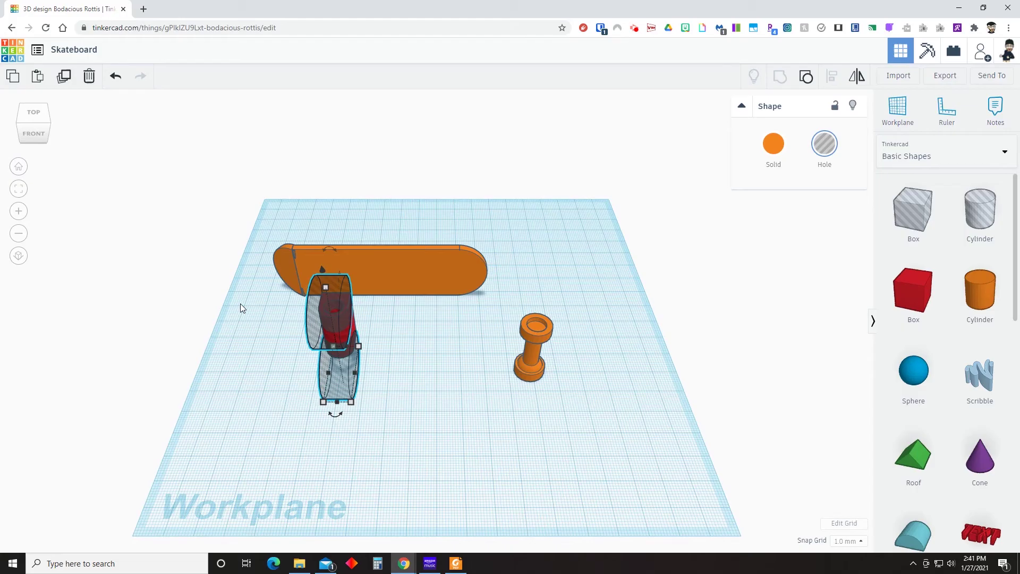
right_drag(248, 328, 388, 339)
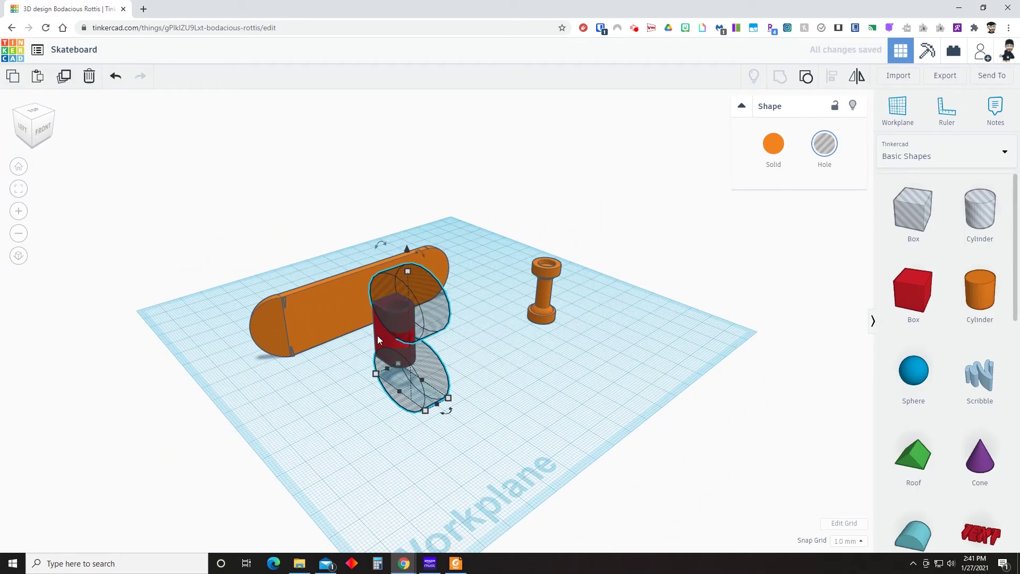
shift+click(381, 336)
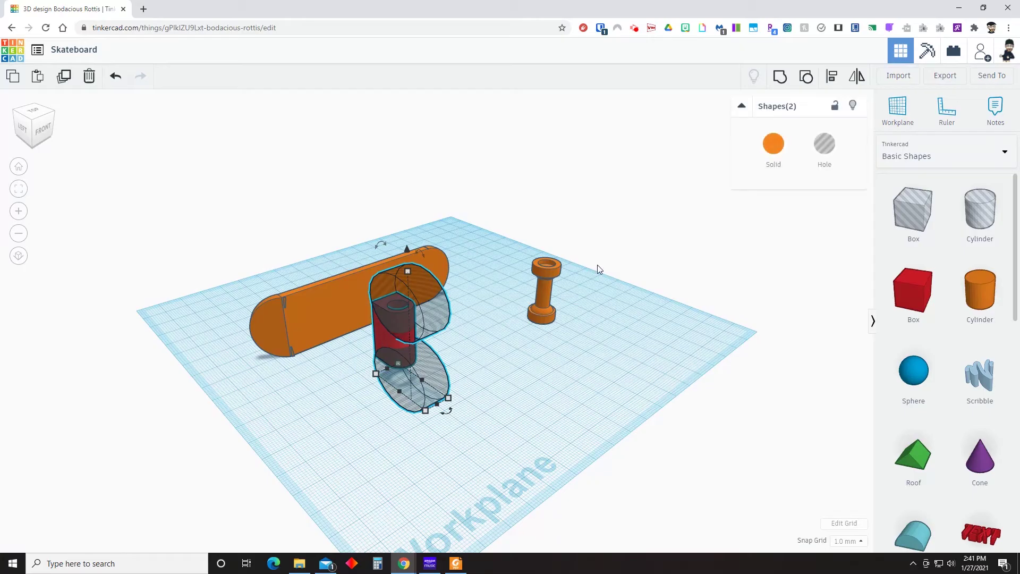
click(780, 80)
click(528, 381)
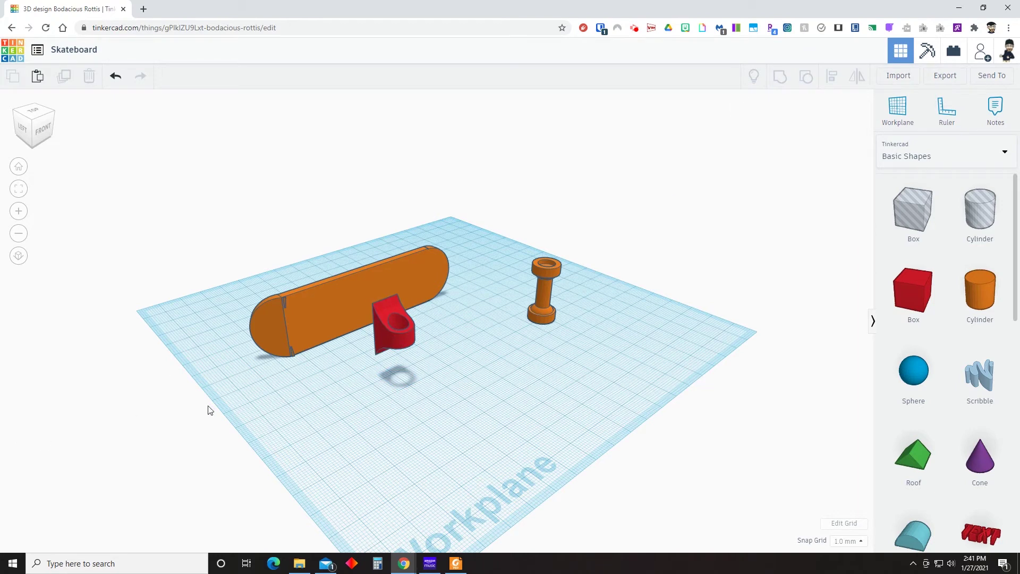
Centre-align the red cut piece and the orange axle on each other.
click(400, 327)
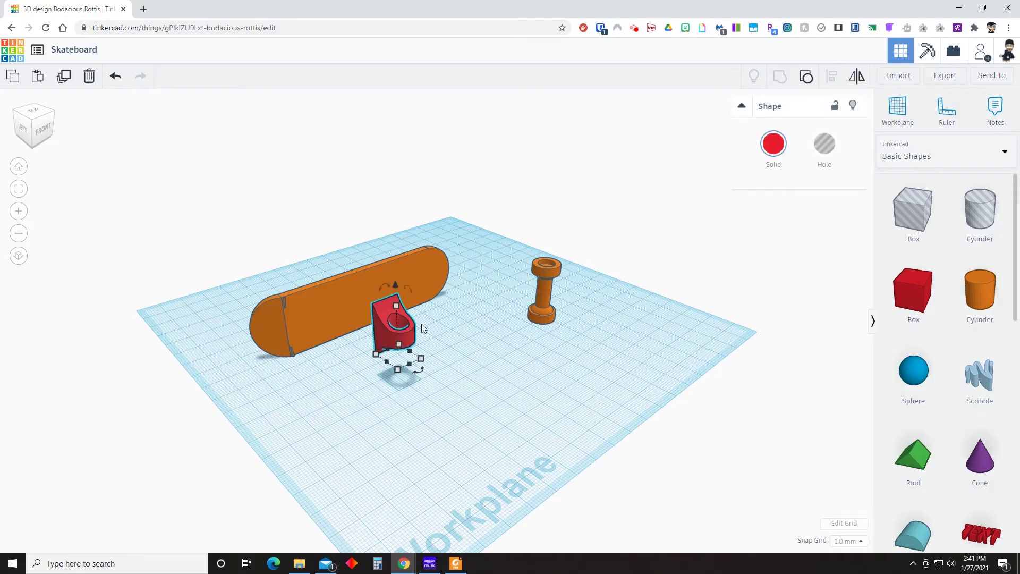
shift+click(546, 295)
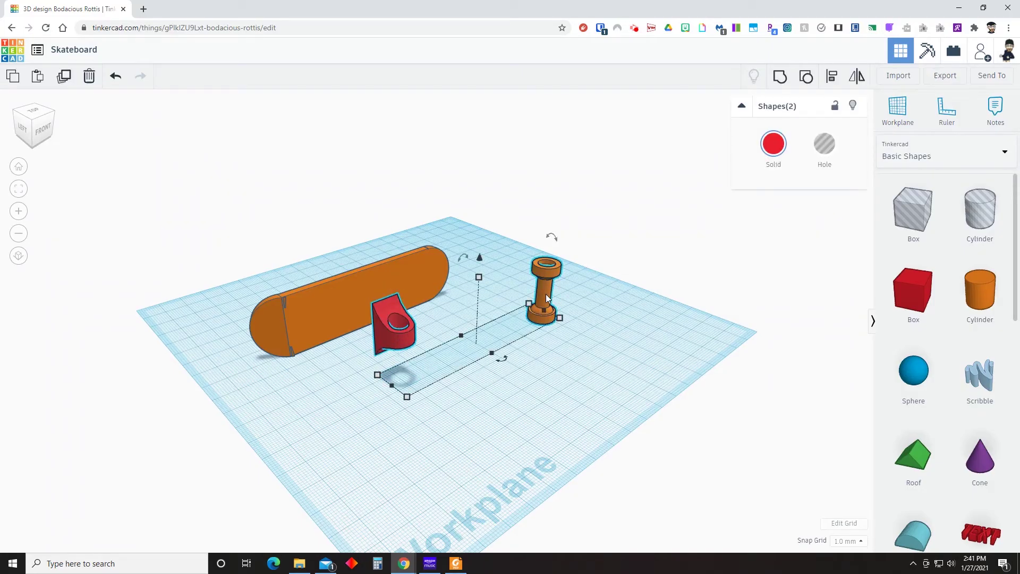
click(18, 166)
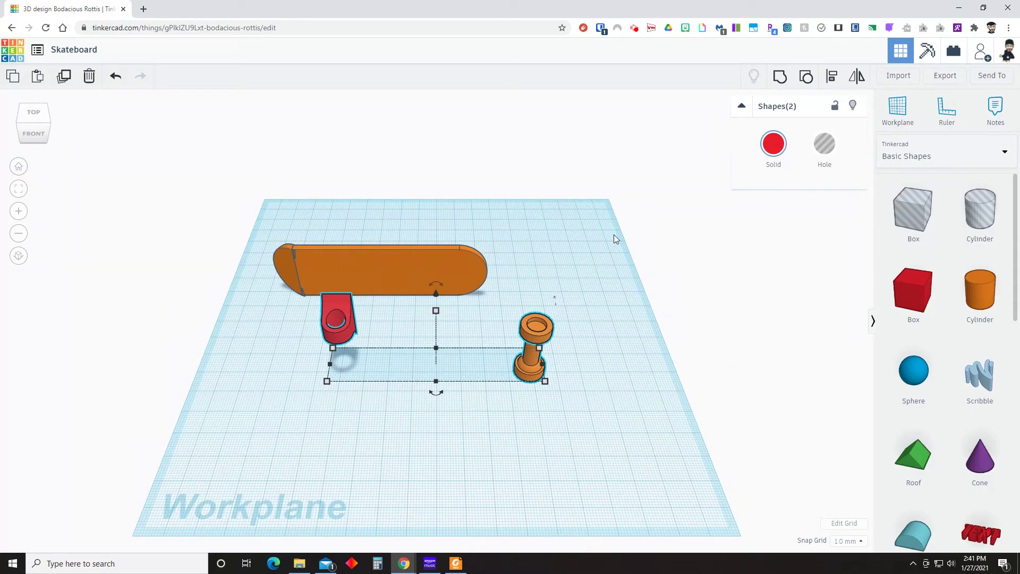
click(830, 79)
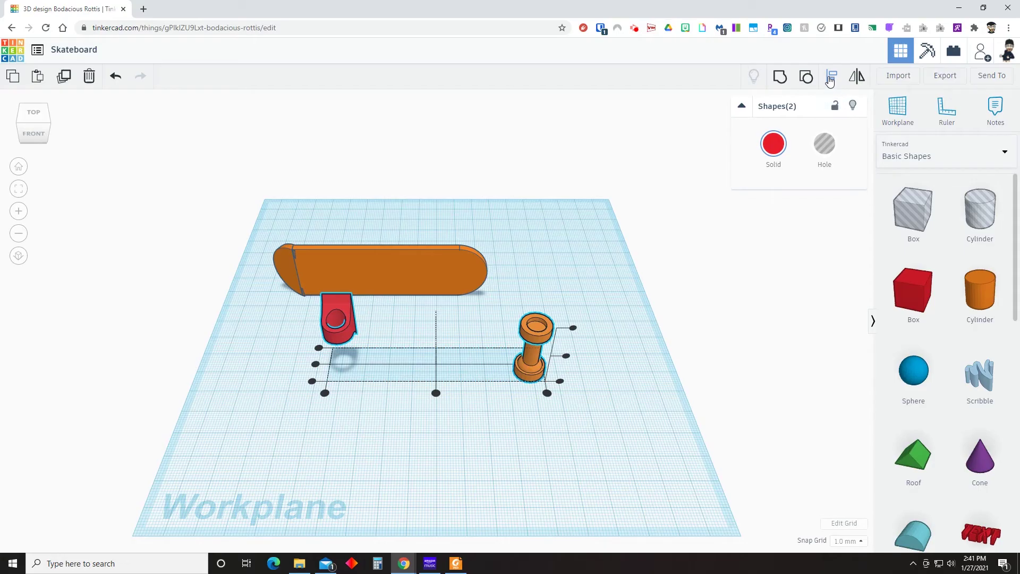
click(565, 356)
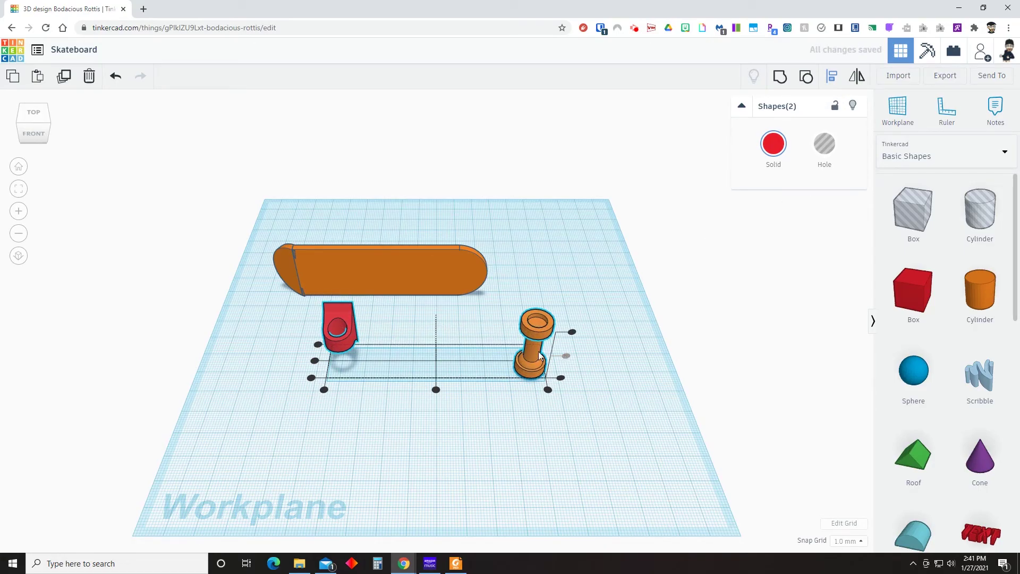
click(436, 389)
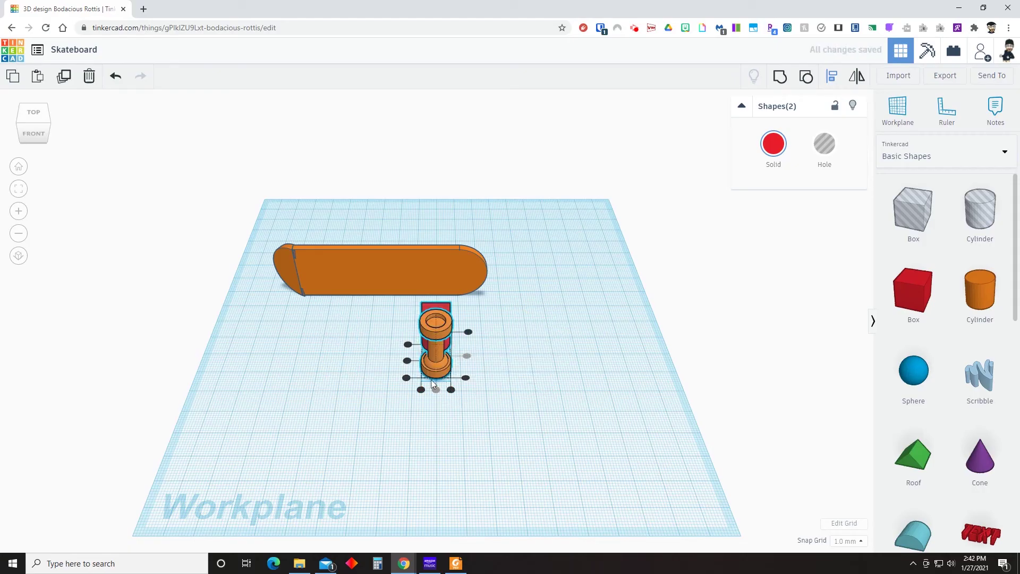
click(406, 361)
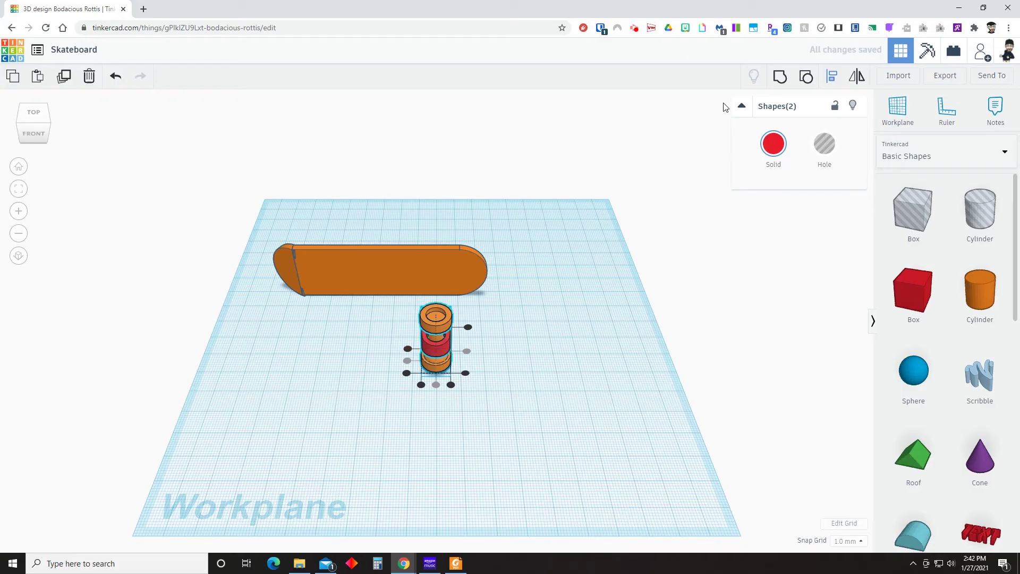
Group the red part and axle into one wheel assembly and align it to the deck's end.
click(779, 78)
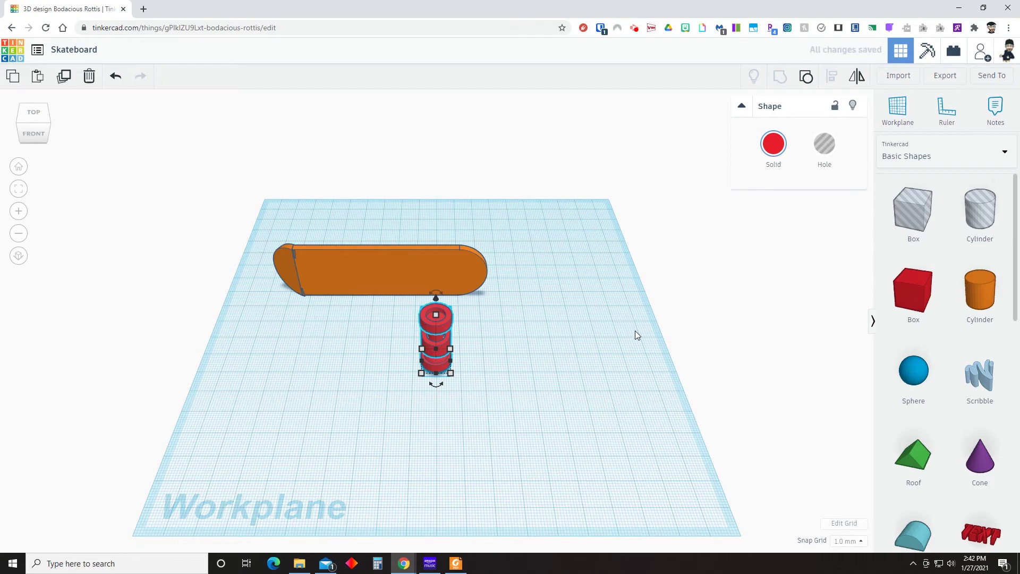
right_drag(636, 333, 449, 272)
shift+click(449, 272)
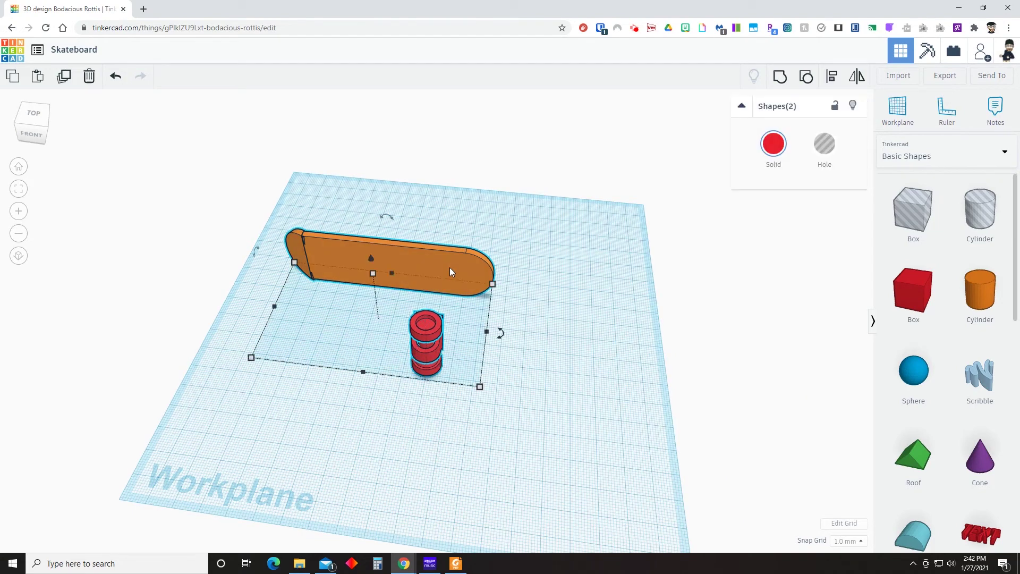
key(l)
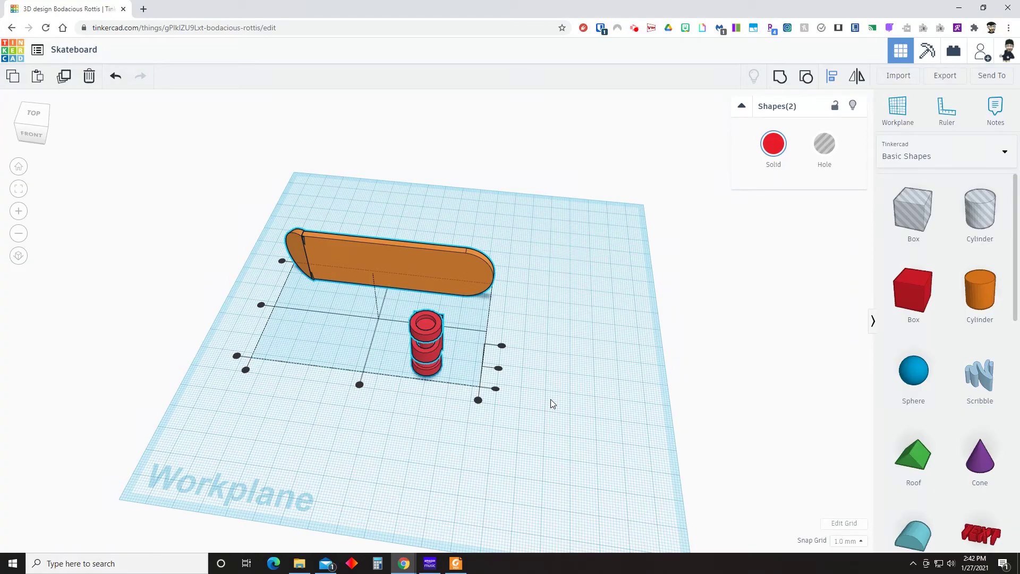
click(499, 367)
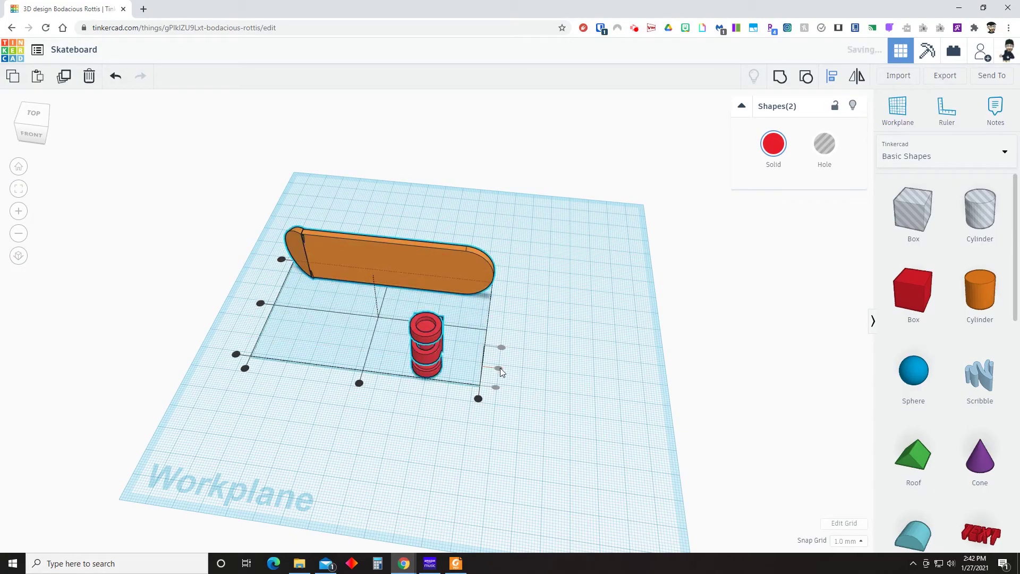
click(478, 399)
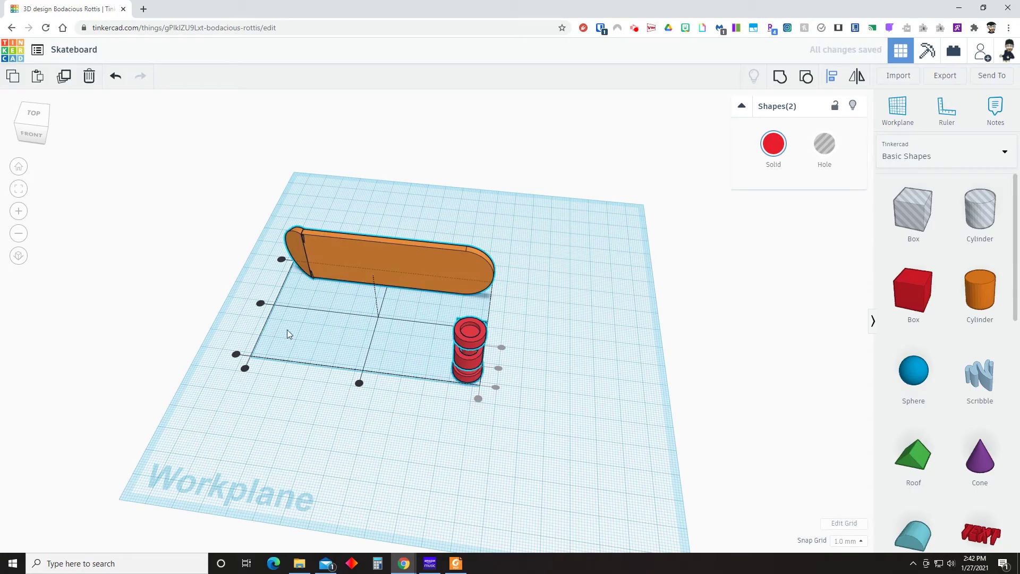
click(282, 260)
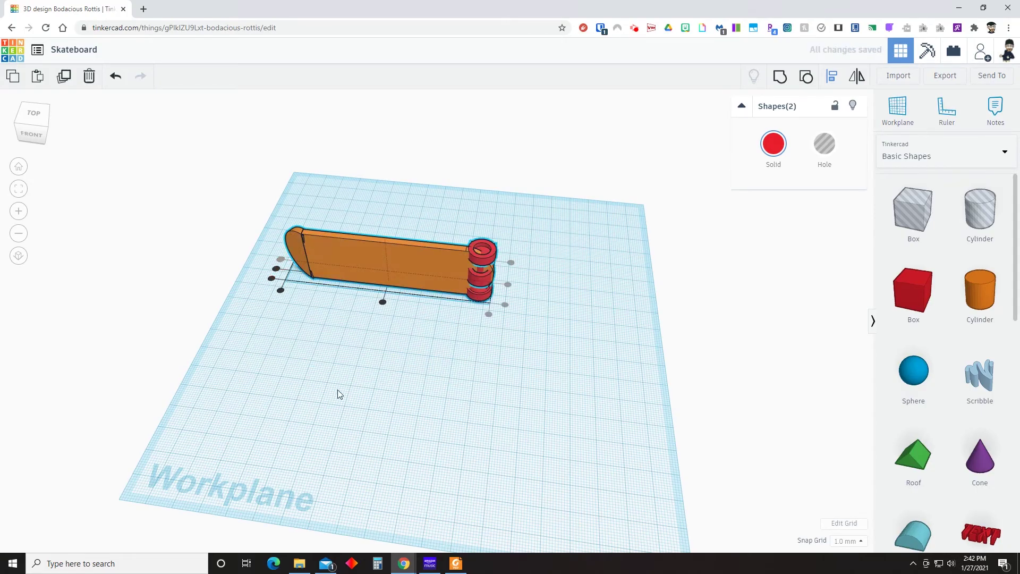
click(417, 381)
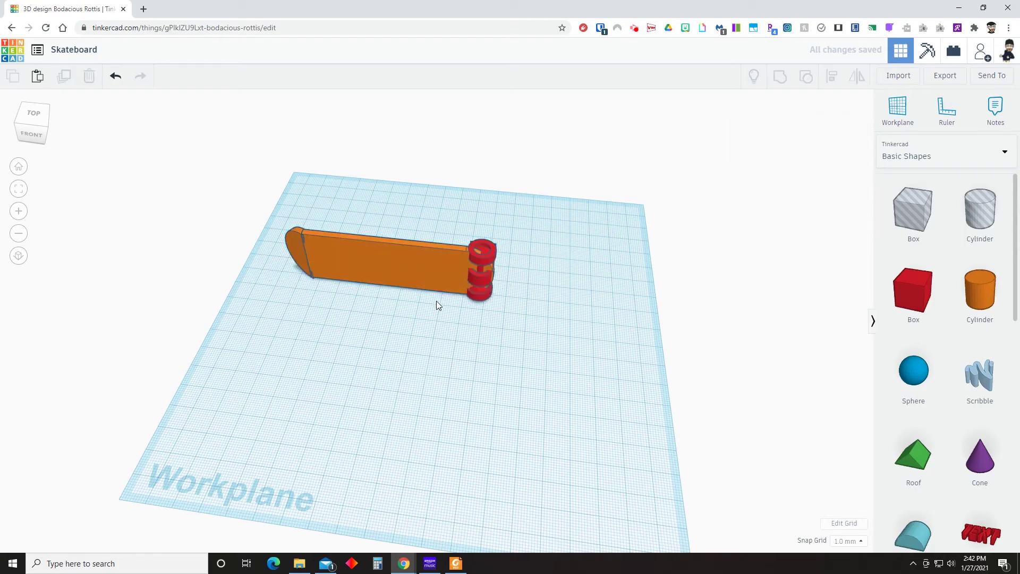
Nudge the orange deck up twice and right three times so the assembly sits under one end.
click(430, 272)
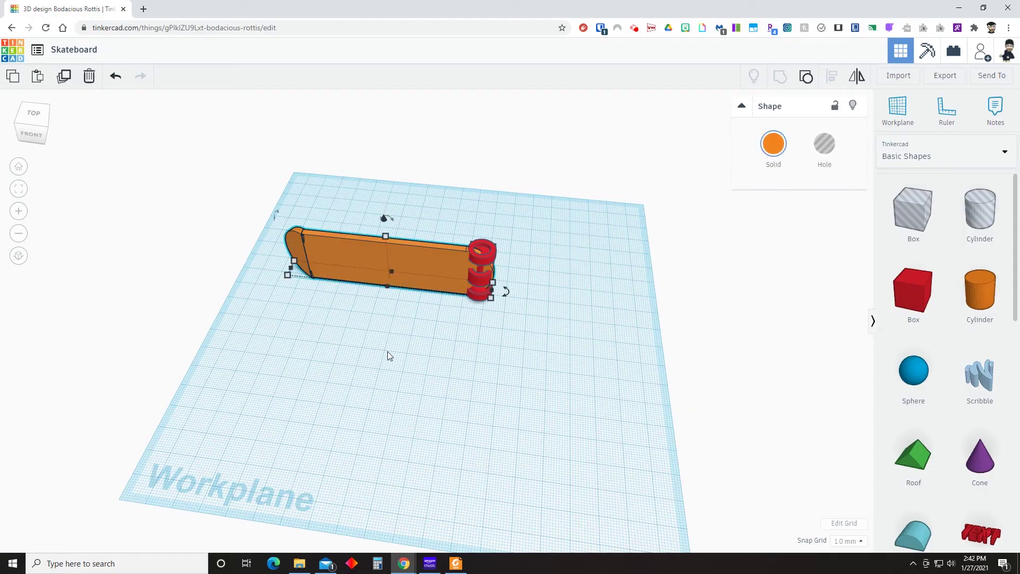
key(Up)
key(Up)
key(Up)
key(Up)
key(Up)
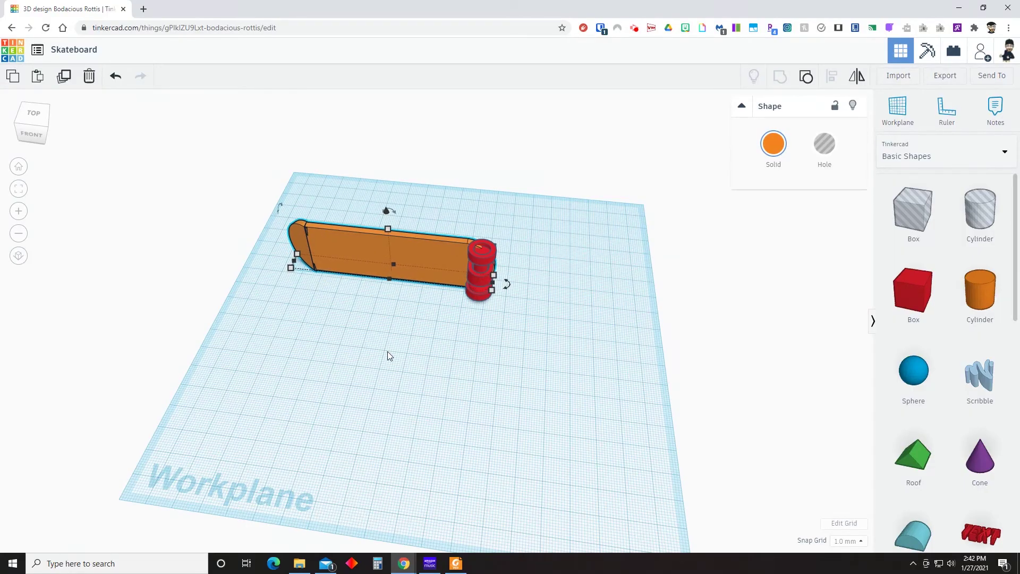
key(Up)
key(Up)
key(Up)
key(Up)
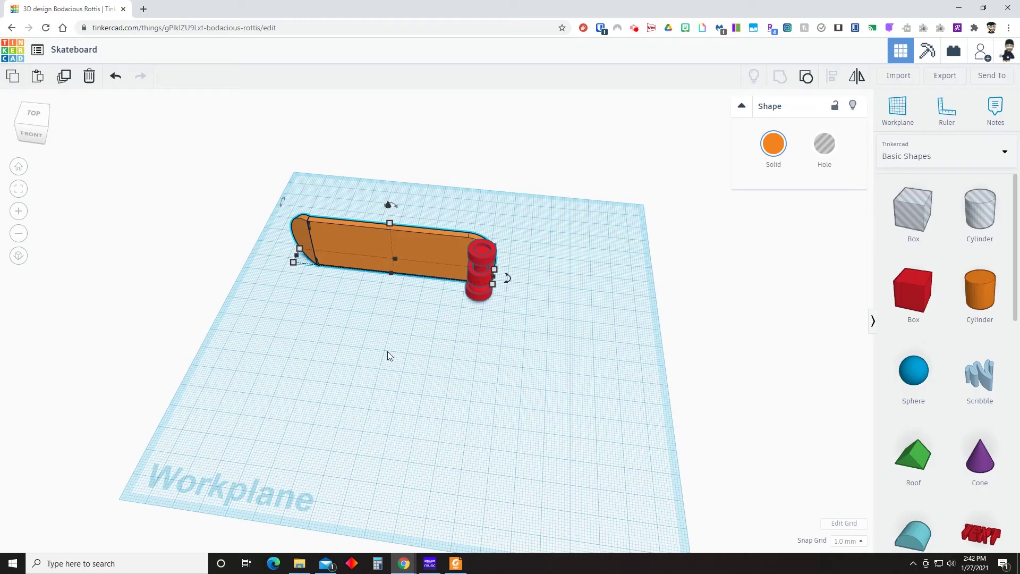
key(Right)
key(Right)
key(Right)
key(Right)
key(Right)
key(Right)
key(Right)
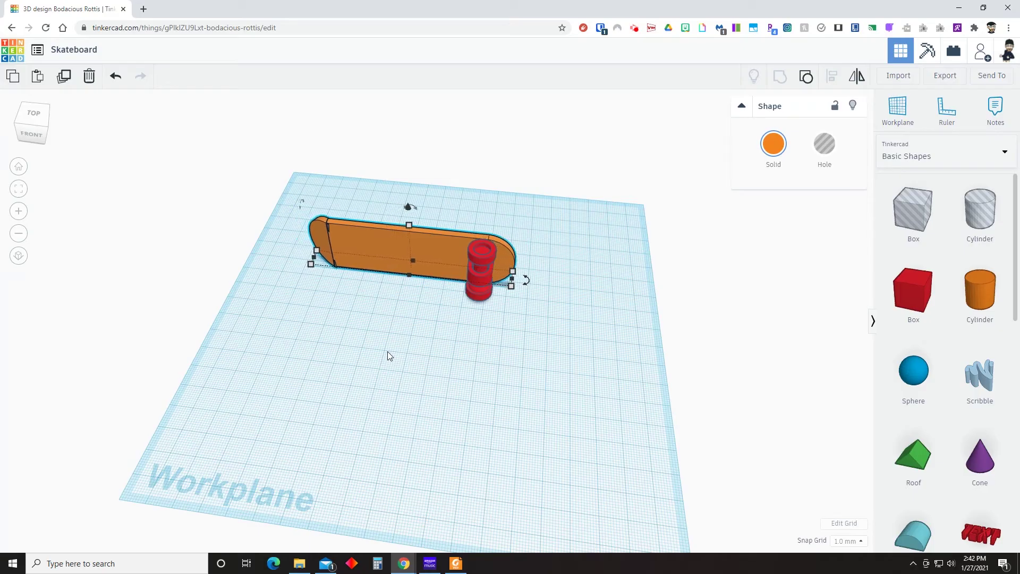
key(Right)
key(Right)
key(Right)
key(Right)
key(Right)
key(Right)
key(Right)
key(Right)
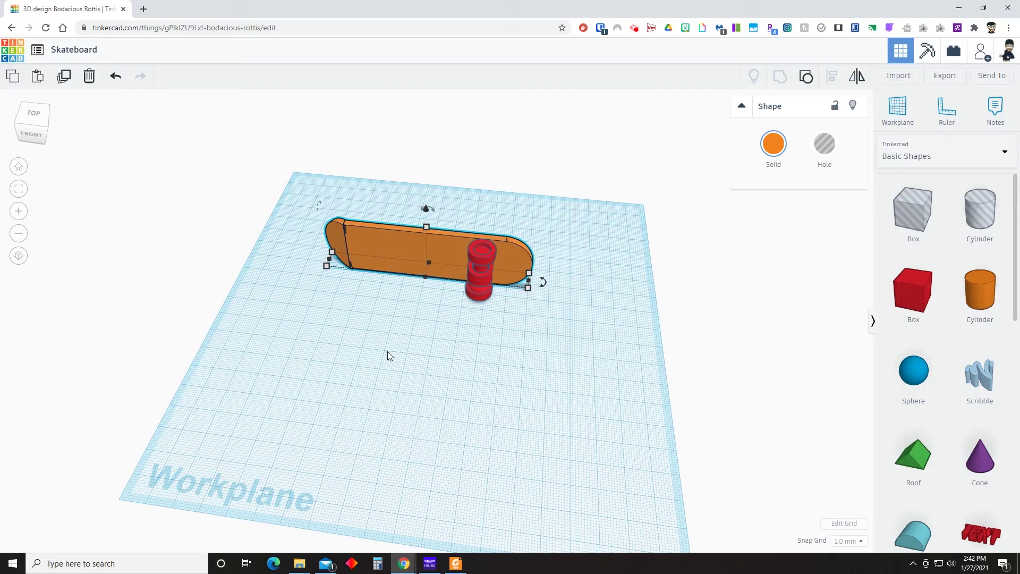
key(Right)
key(Right)
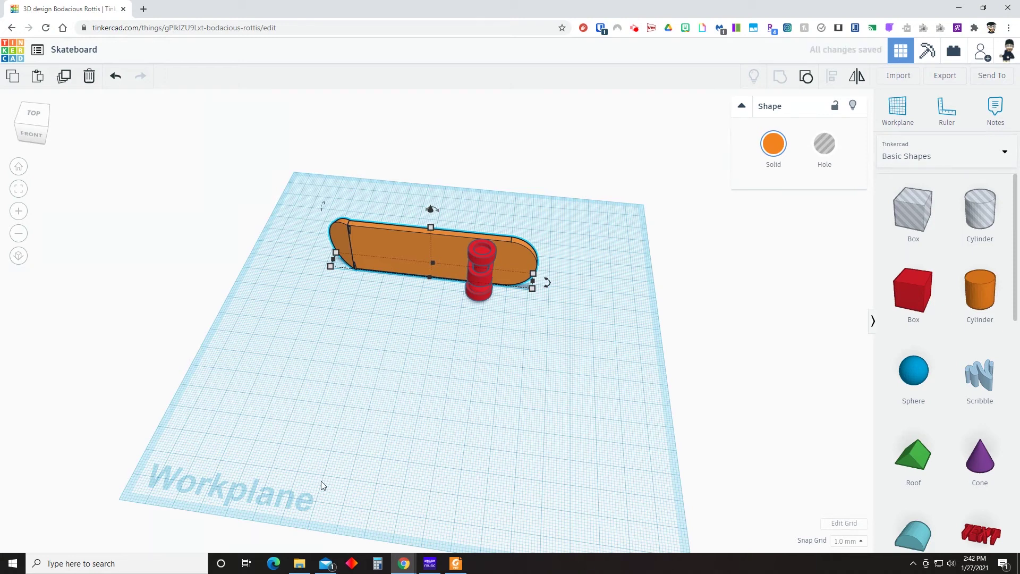
Select the red wheel assembly and duplicate it from the toolbar.
click(418, 326)
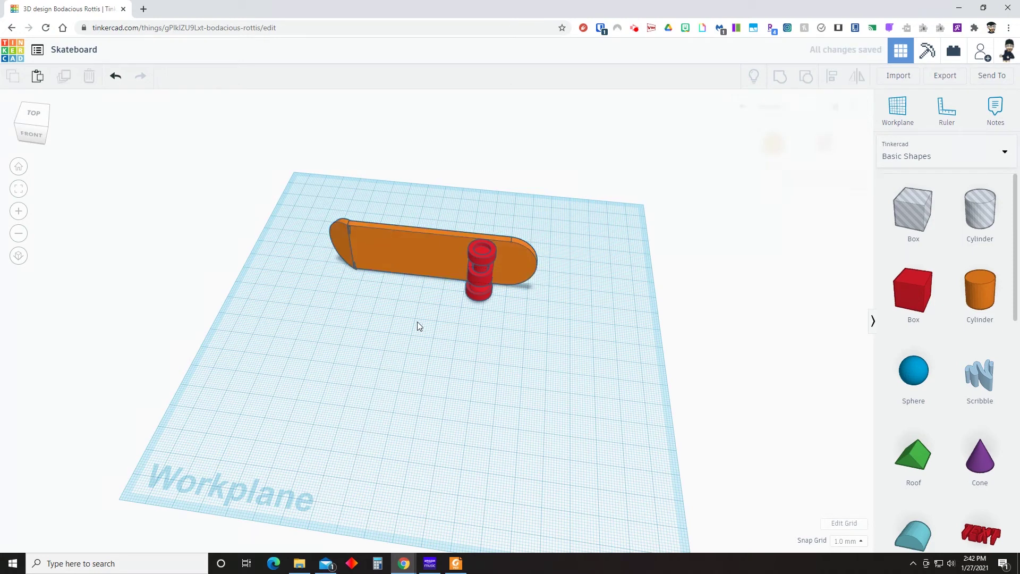
click(473, 266)
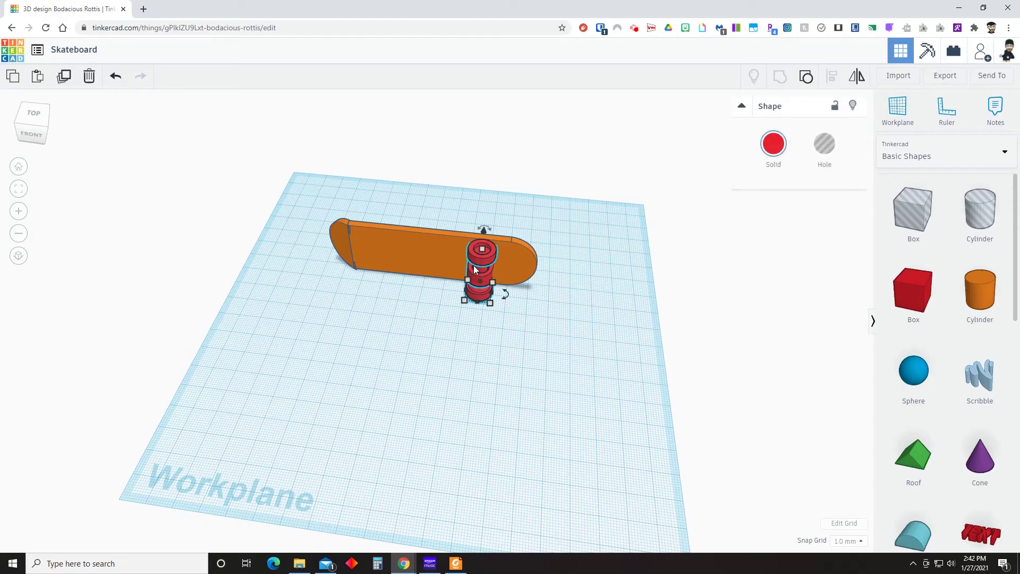
click(64, 78)
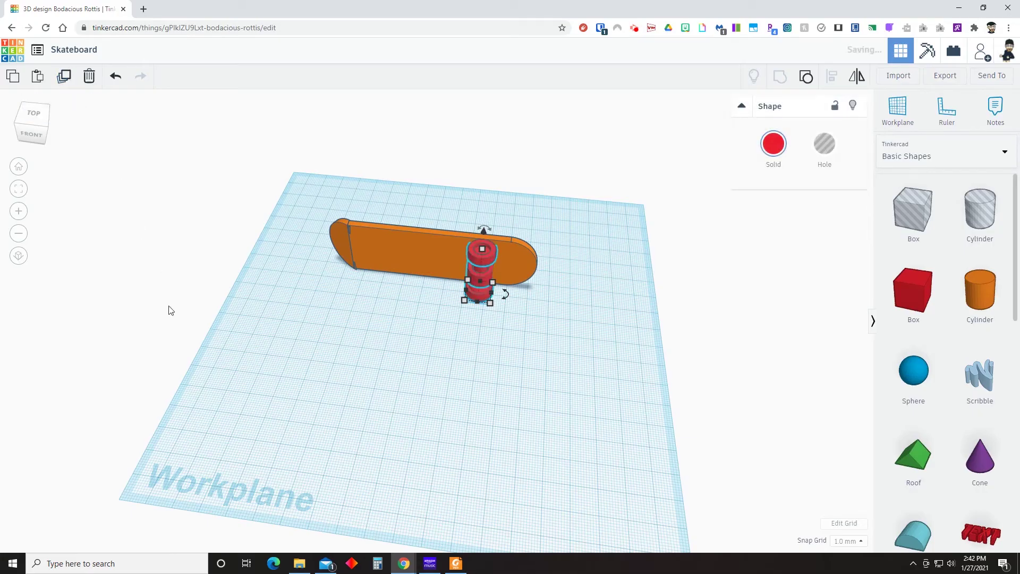
click(327, 387)
click(477, 257)
click(18, 166)
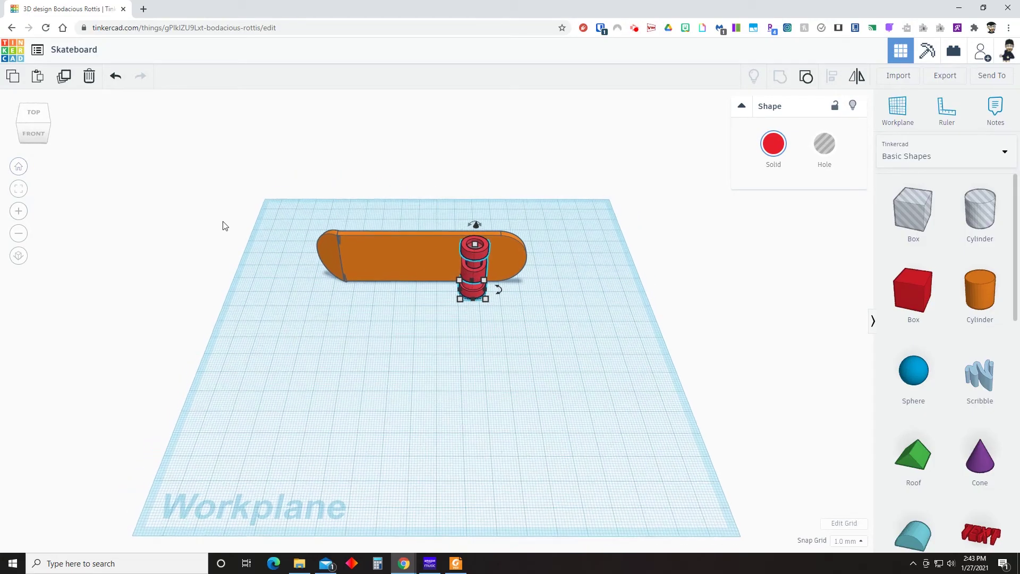
click(577, 355)
click(480, 269)
Duplicate the wheel stack with Ctrl+D and nudge the copy eight steps left under the tail.
key(ctrl+d)
key(Left)
key(Left)
key(Left)
key(Left)
key(Left)
key(Left)
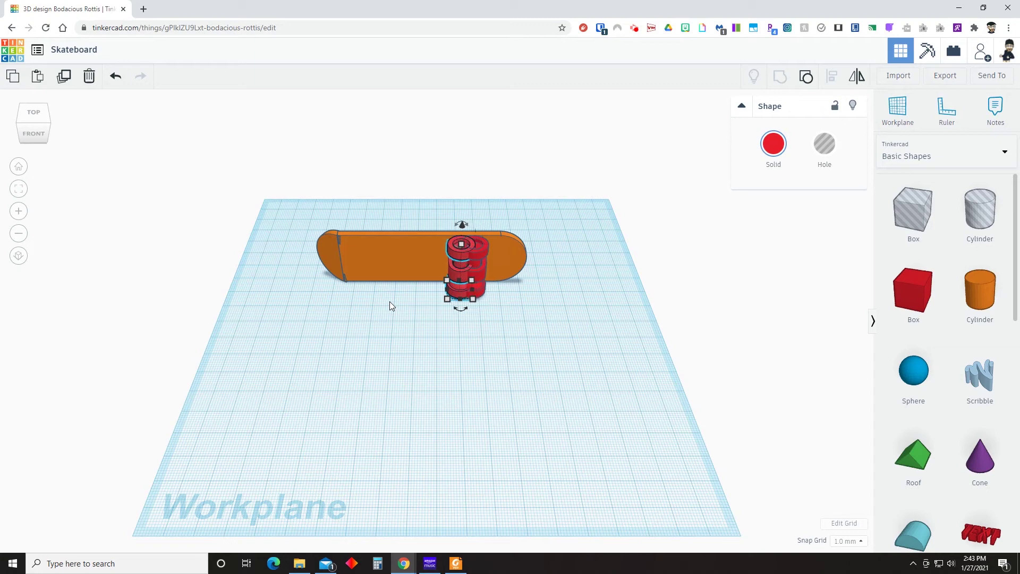
key(Left)
key(Left)
key(Left)
key(Left)
key(Left)
key(Left)
key(Left)
key(Left)
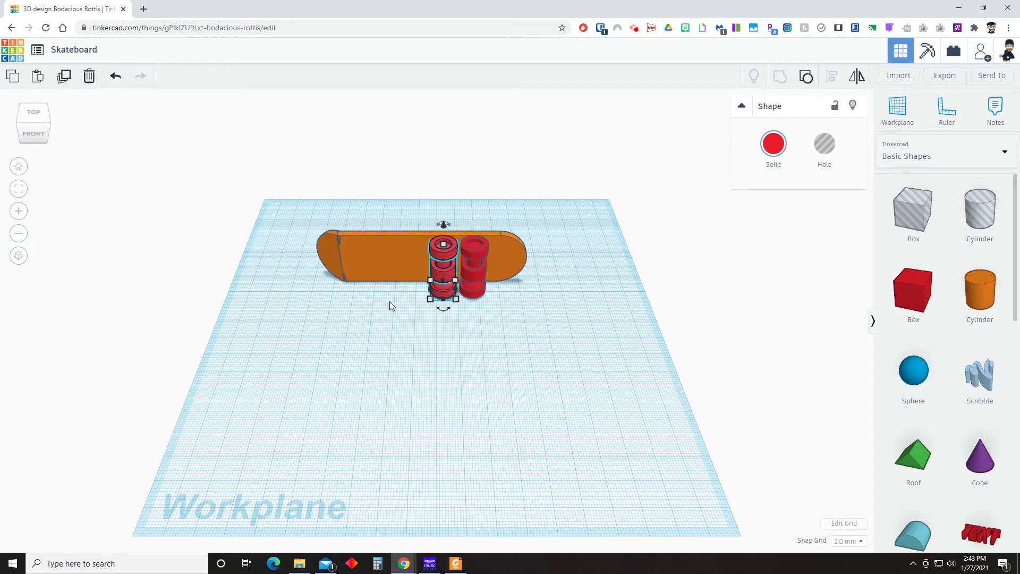
key(Left)
key(Left)
key(Left)
key(Left)
key(Left)
key(Left)
key(Left)
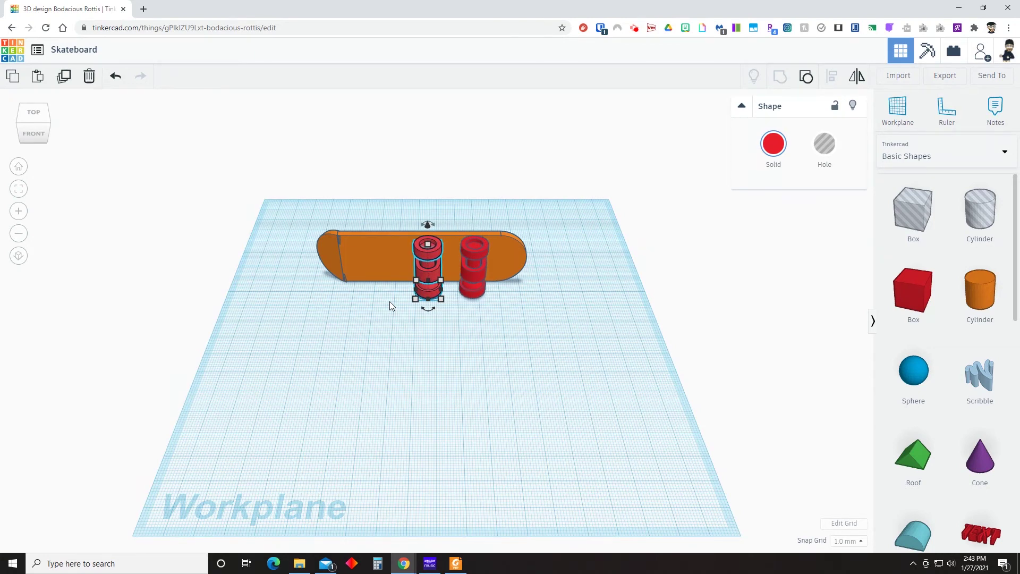
key(Left)
key(Left)
key(Left)
key(Left)
key(Left)
key(Left)
key(Left)
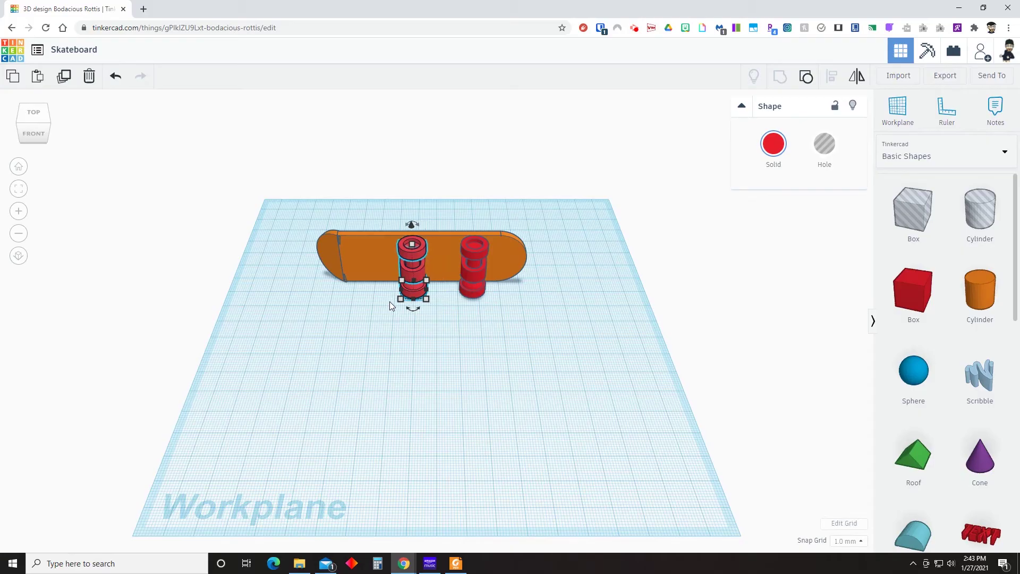
key(Left)
key(Left)
key(Left)
key(Left)
key(Left)
key(Left)
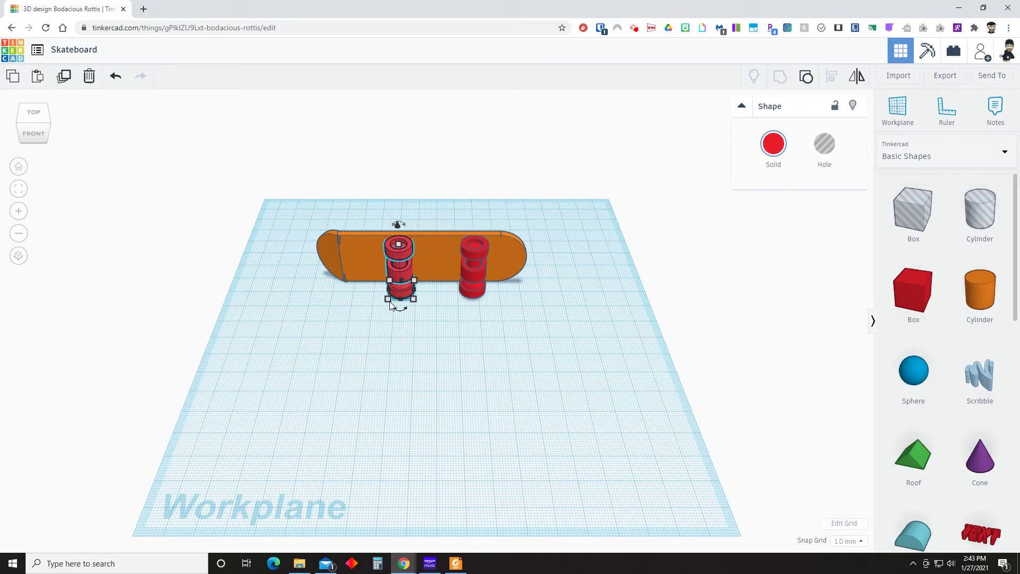
key(Left)
key(Left)
key(Left)
key(Left)
key(Left)
key(Left)
key(Left)
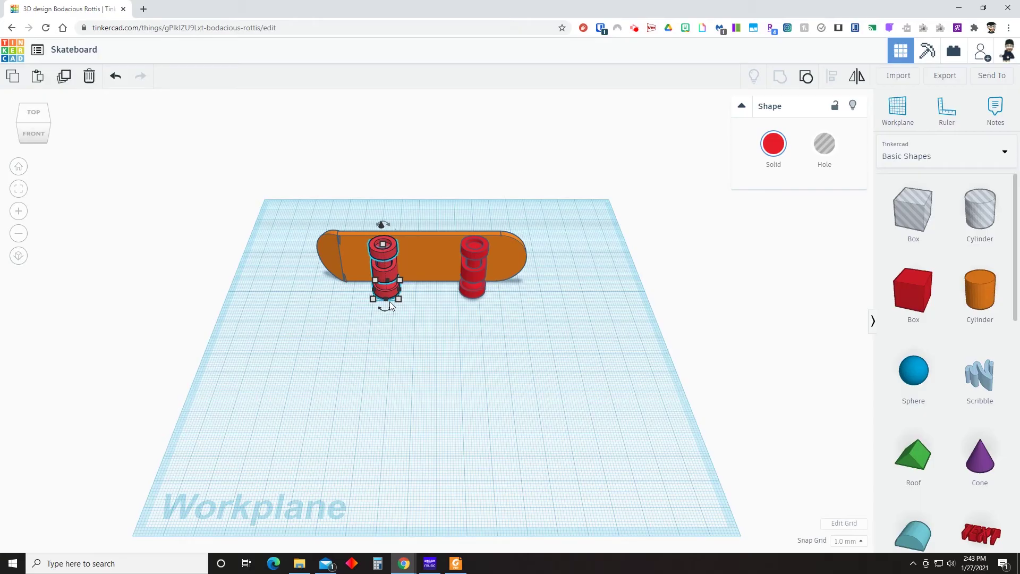
key(Left)
key(Left)
key(Left)
key(Left)
key(Left)
key(Left)
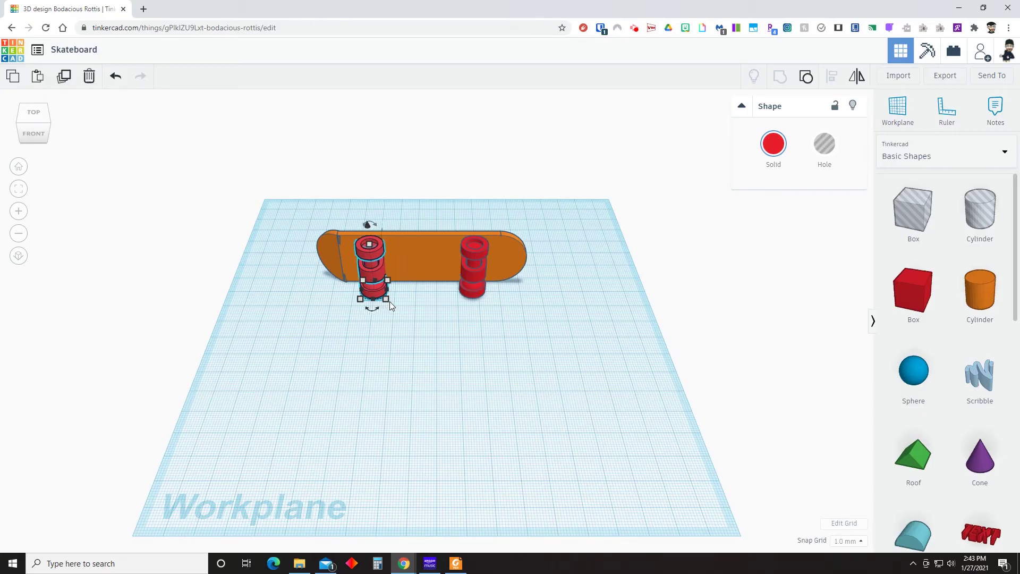
key(Left)
key(Left)
key(Left)
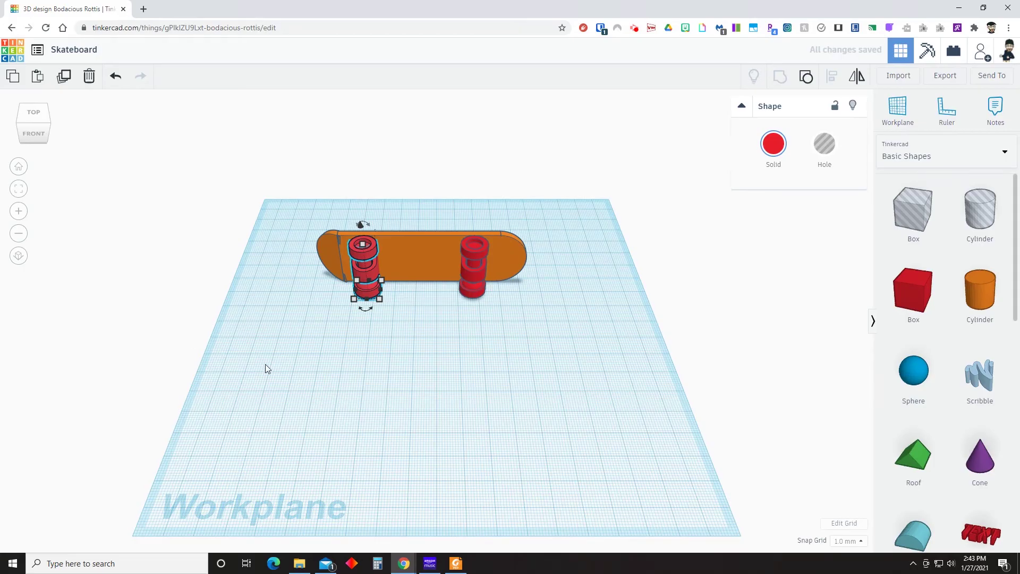
Marquee-select the deck and both wheel assemblies and group them into one shape.
drag(292, 198, 598, 336)
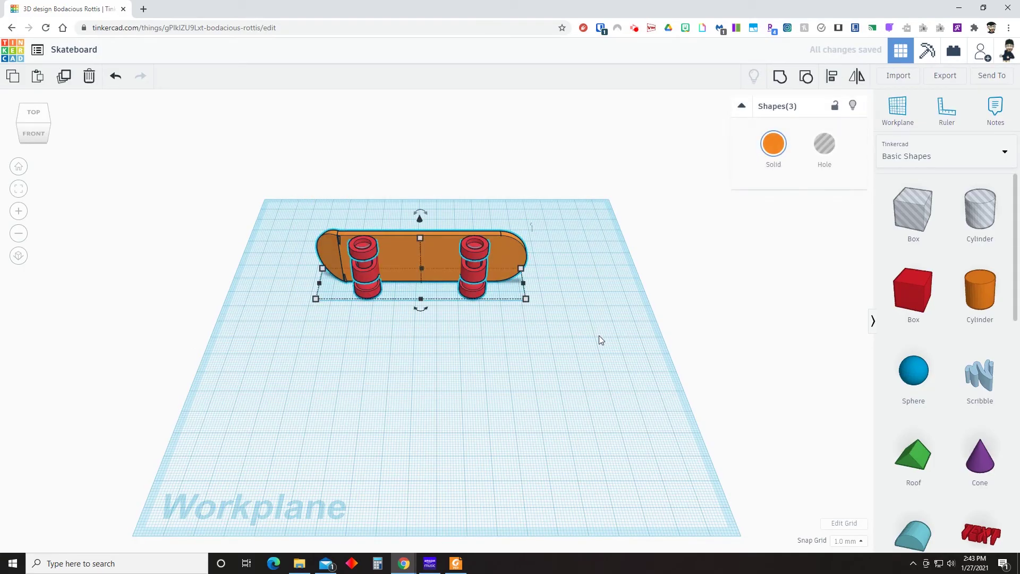
click(779, 81)
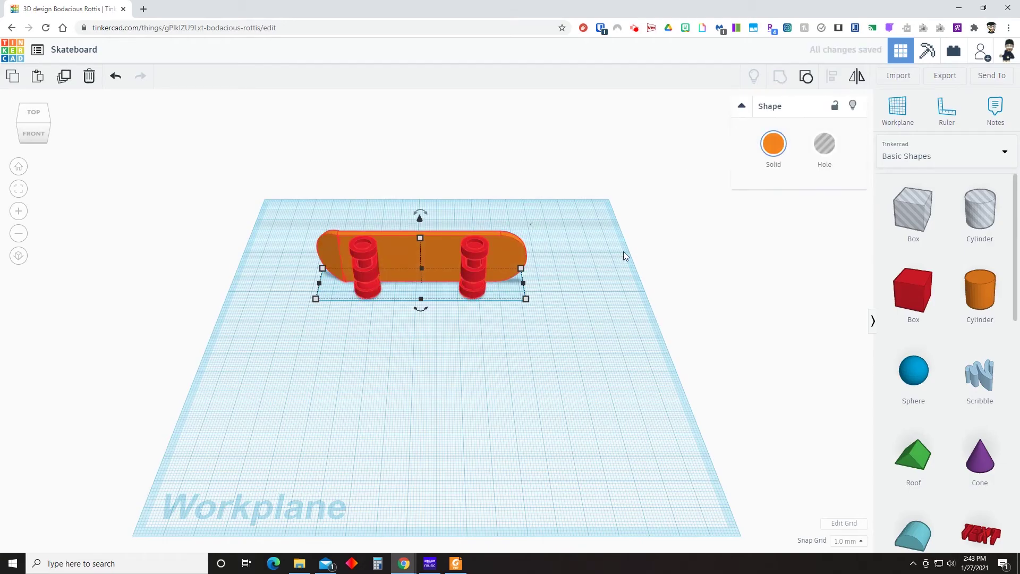
click(586, 313)
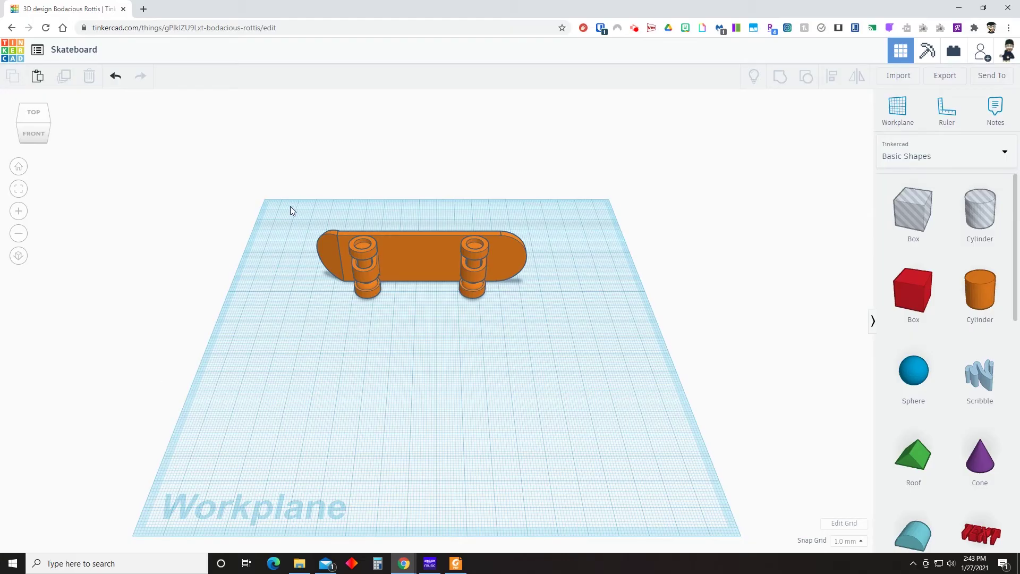
Rotate the grouped skateboard 90° so it stands on its wheels.
drag(289, 207, 594, 349)
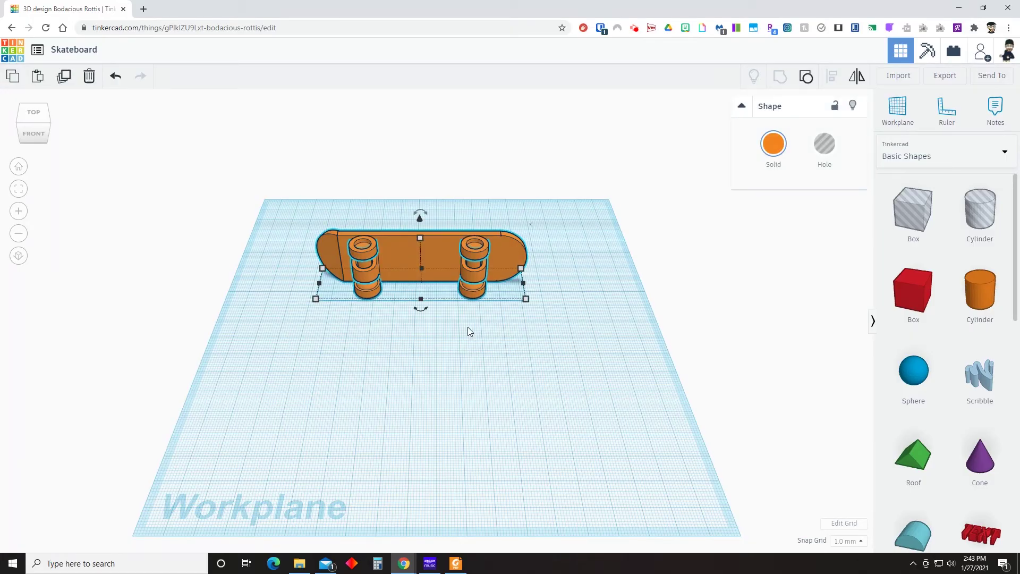
right_drag(373, 342, 513, 365)
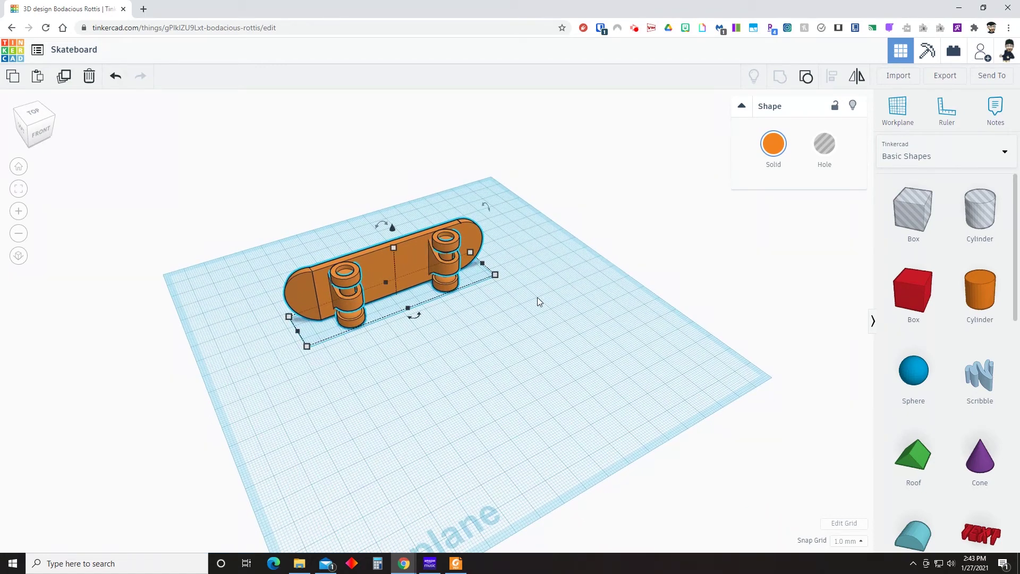
drag(488, 207, 490, 202)
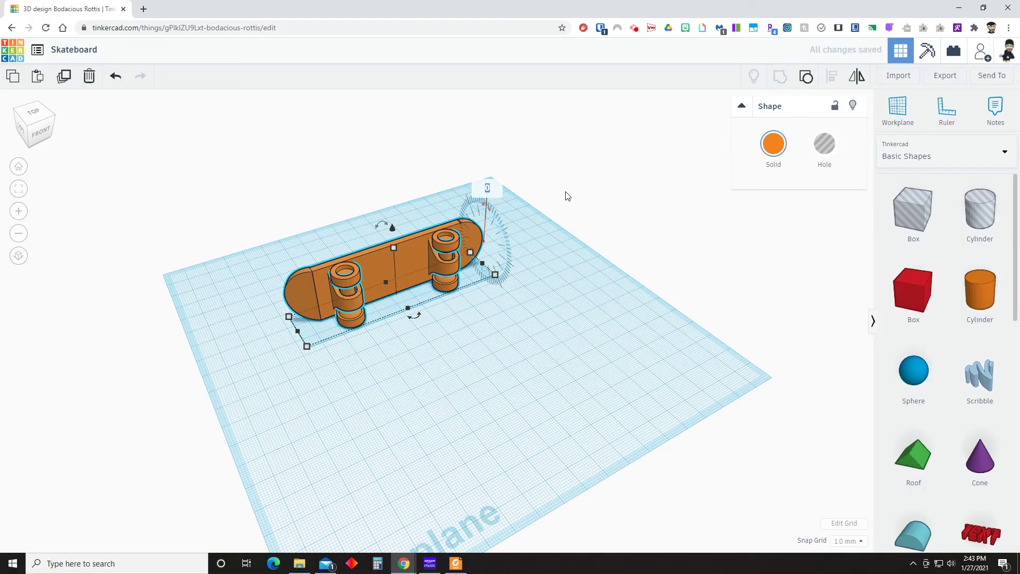
text(90)
key(Return)
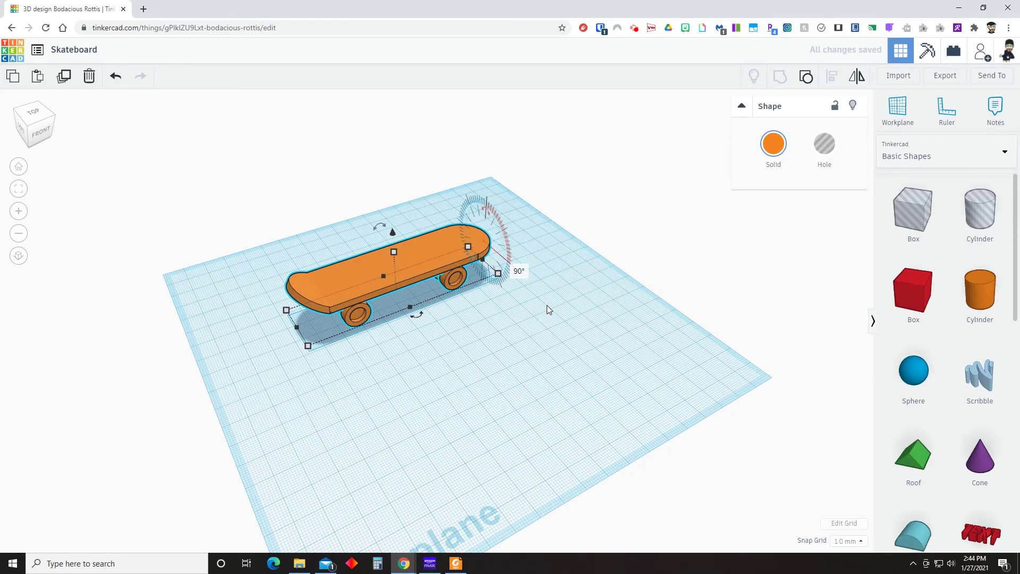
click(27, 168)
click(388, 184)
right_drag(441, 266, 390, 270)
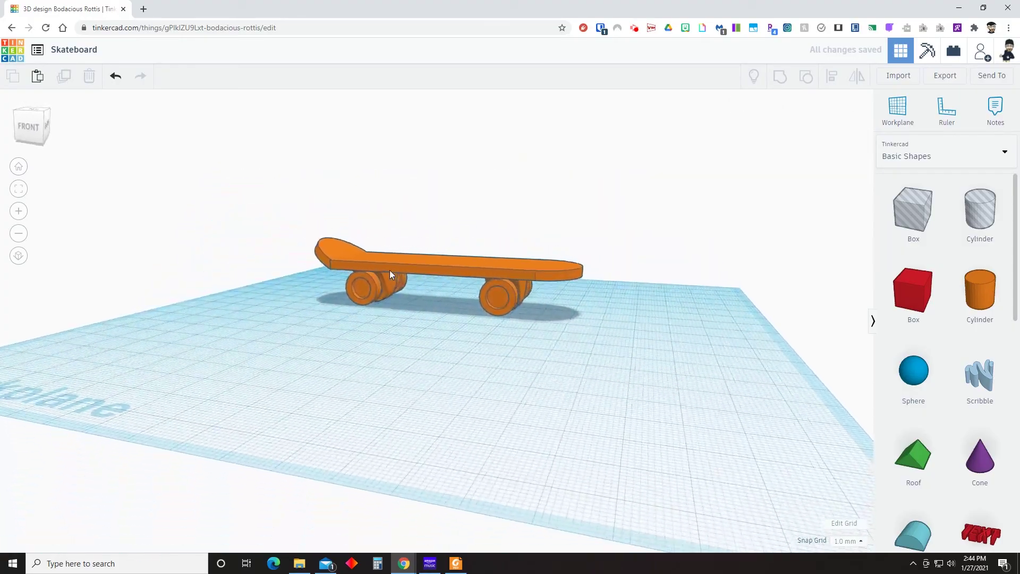
click(444, 270)
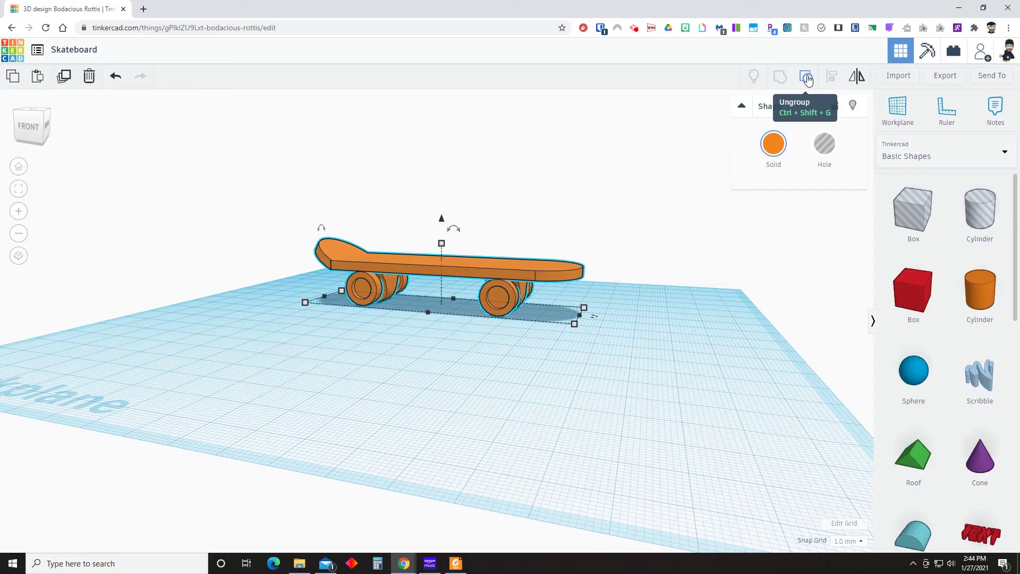
Colour the grouped skateboard blue.
click(609, 202)
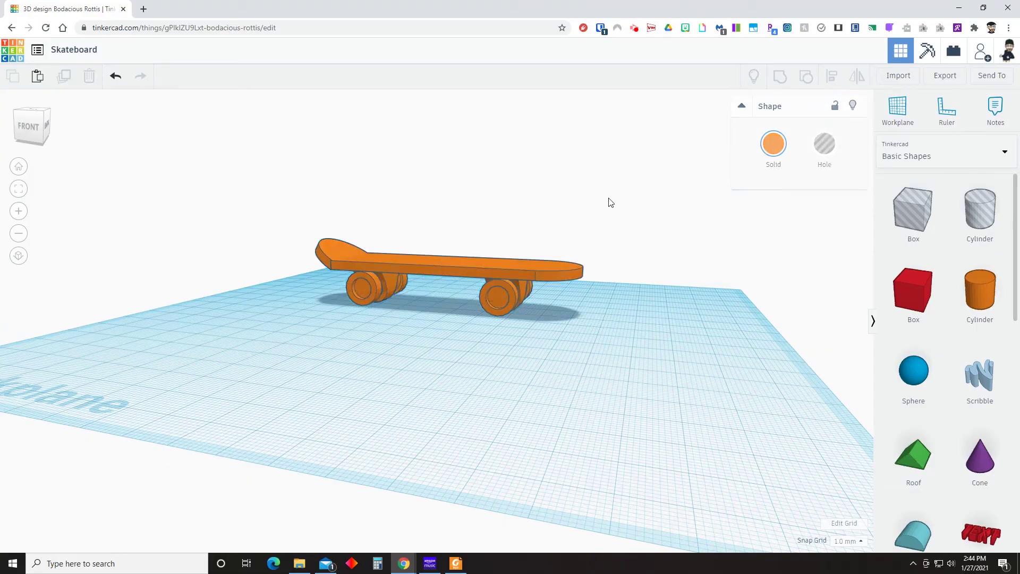
right_drag(509, 264, 568, 213)
click(516, 269)
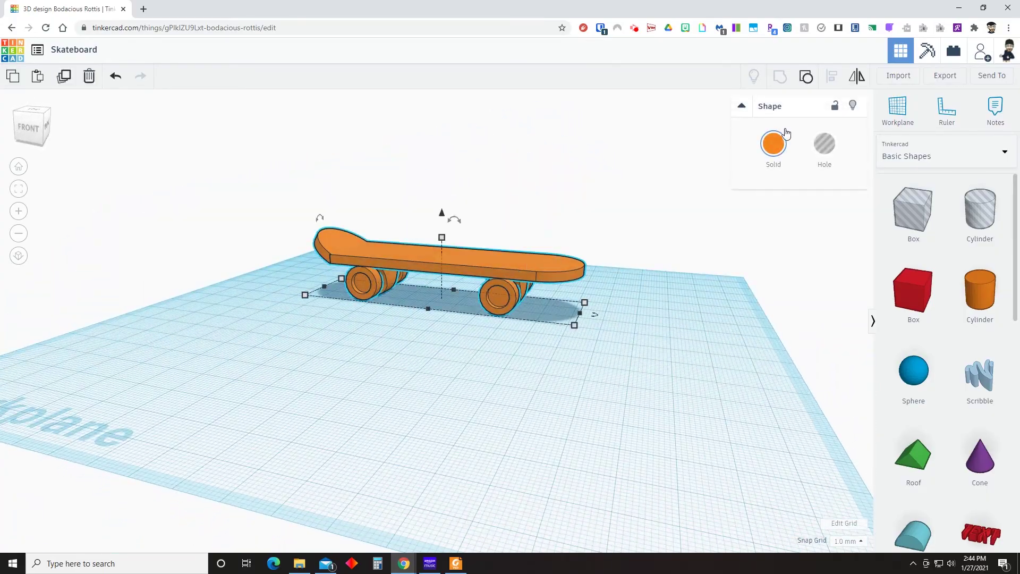
click(773, 143)
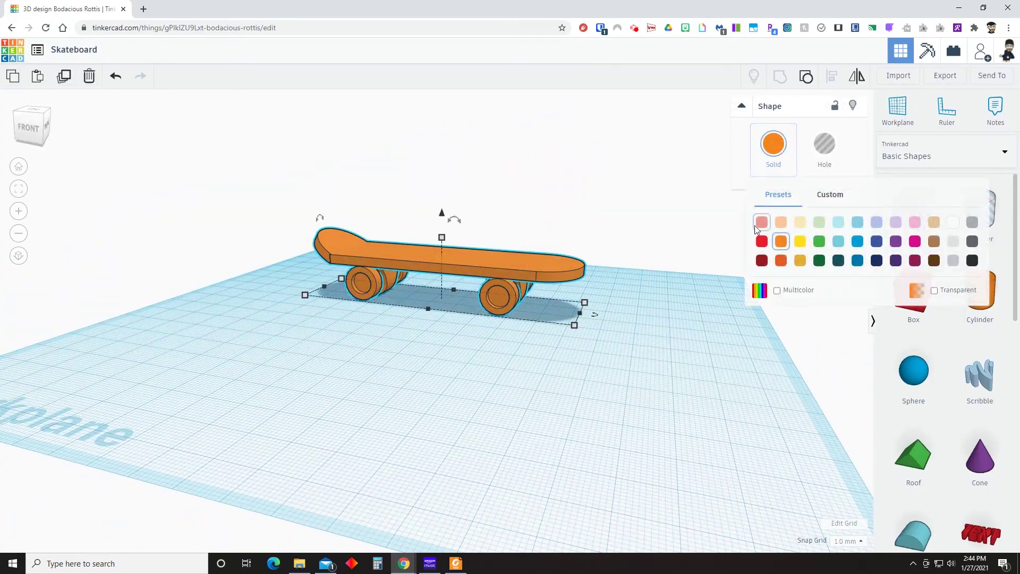
click(858, 241)
Ungroup the blue skateboard to restore the orange deck and red wheel assemblies.
click(630, 194)
right_drag(631, 189, 594, 226)
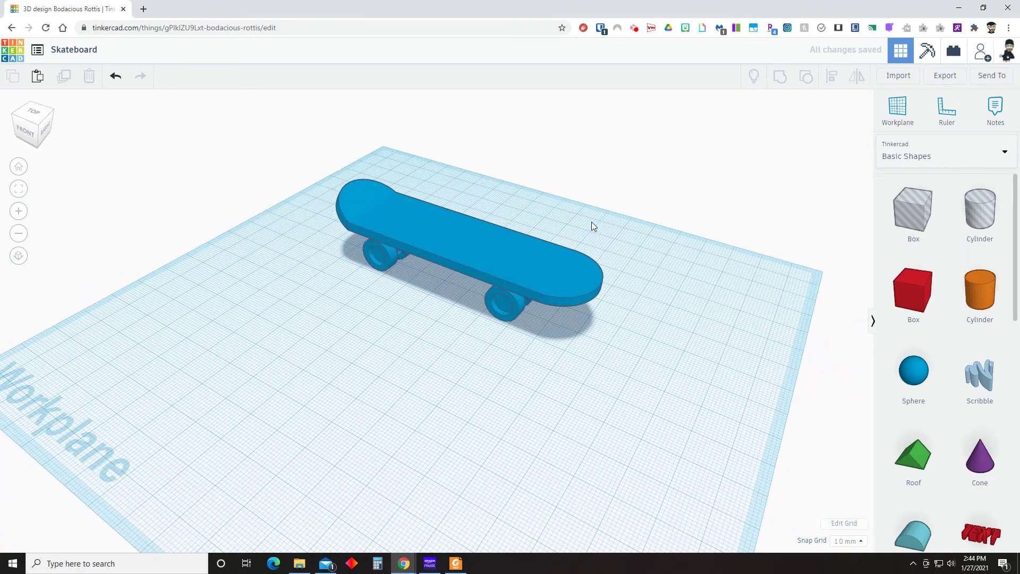
click(501, 247)
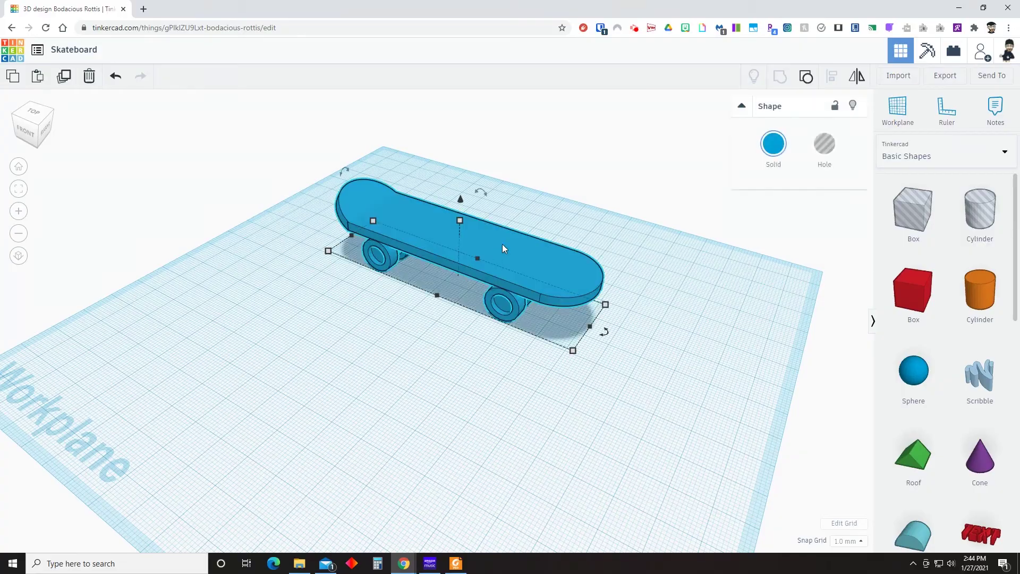
click(803, 79)
click(620, 193)
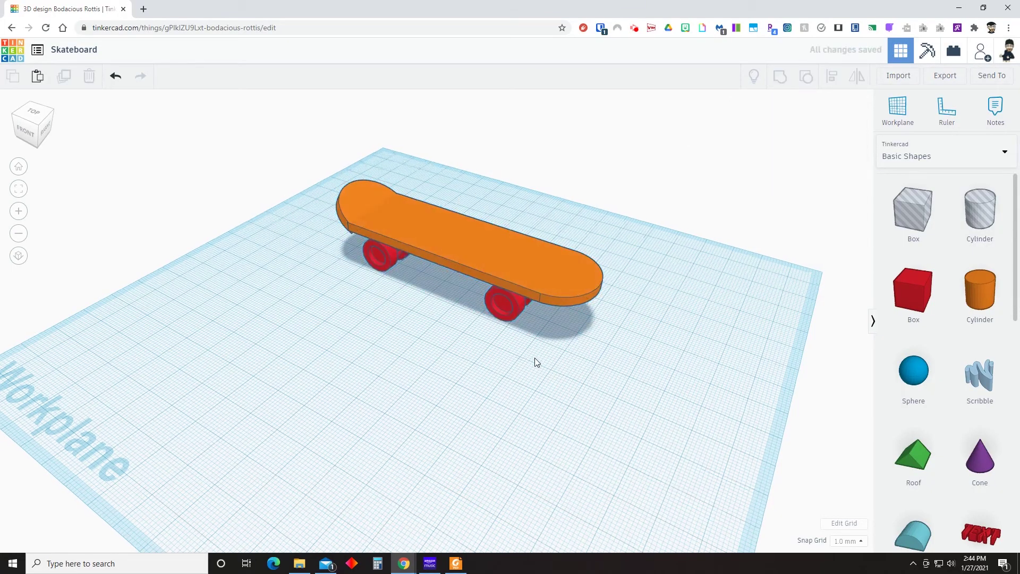
right_drag(535, 358, 521, 300)
Ungroup the rear and front wheel assemblies into their separate parts.
click(521, 301)
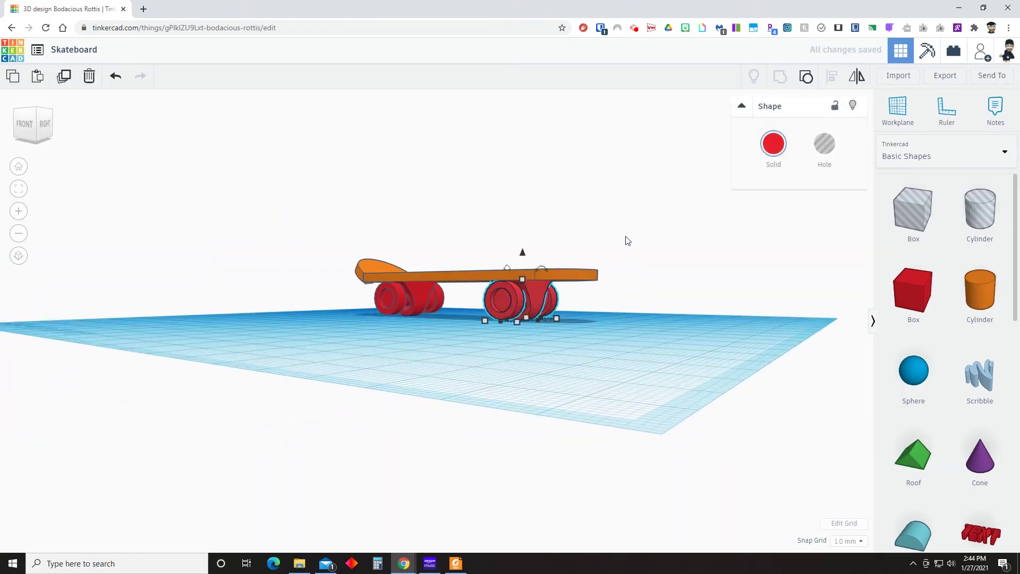
click(806, 77)
click(403, 302)
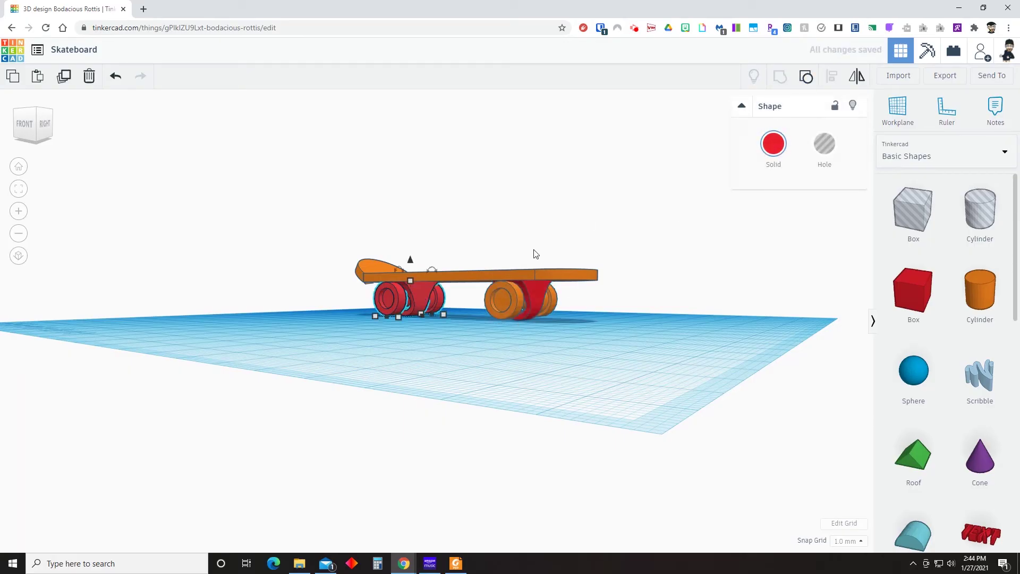
click(807, 78)
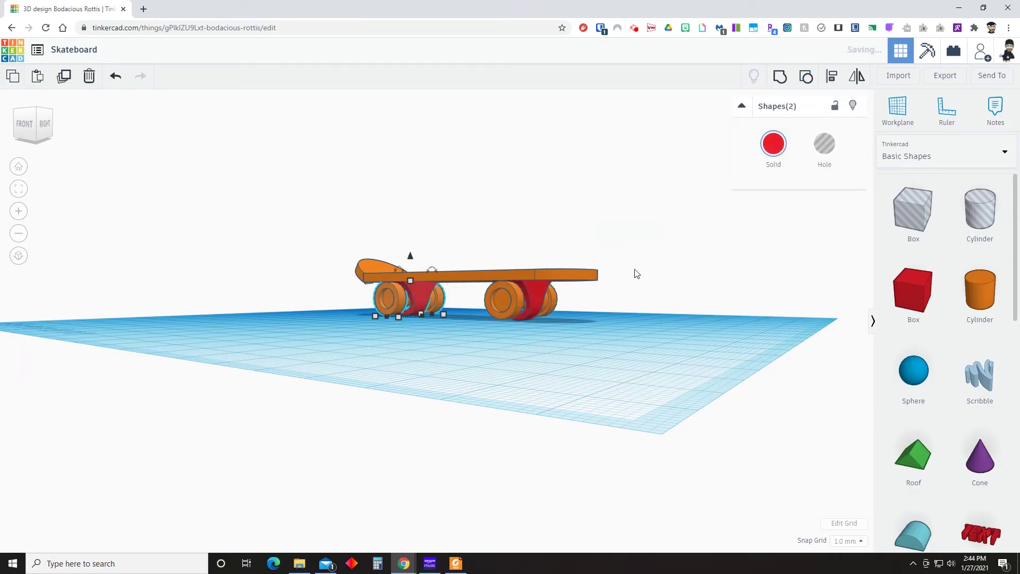
click(540, 339)
Make the rear and front wheels black.
click(515, 303)
click(773, 143)
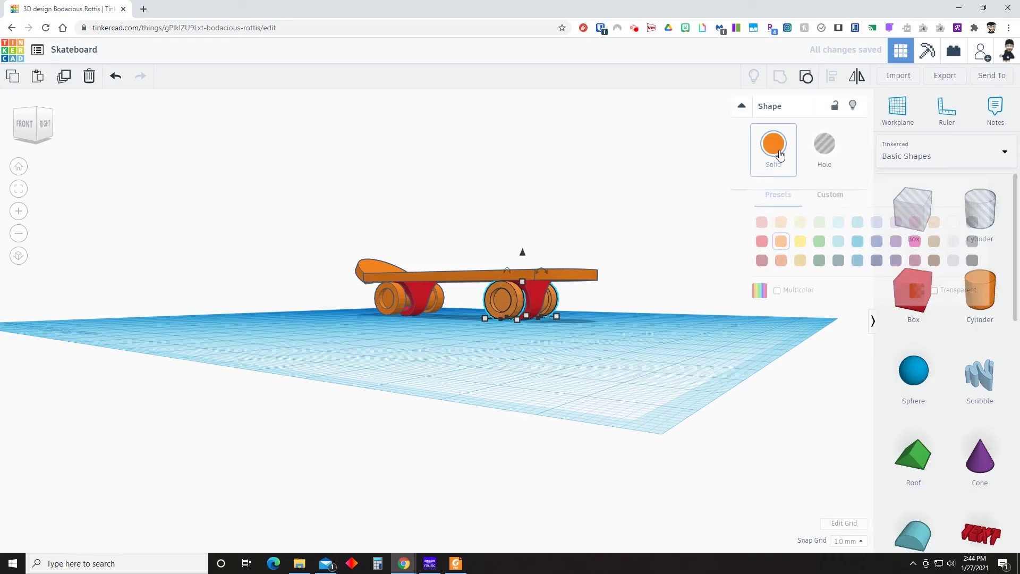
click(972, 259)
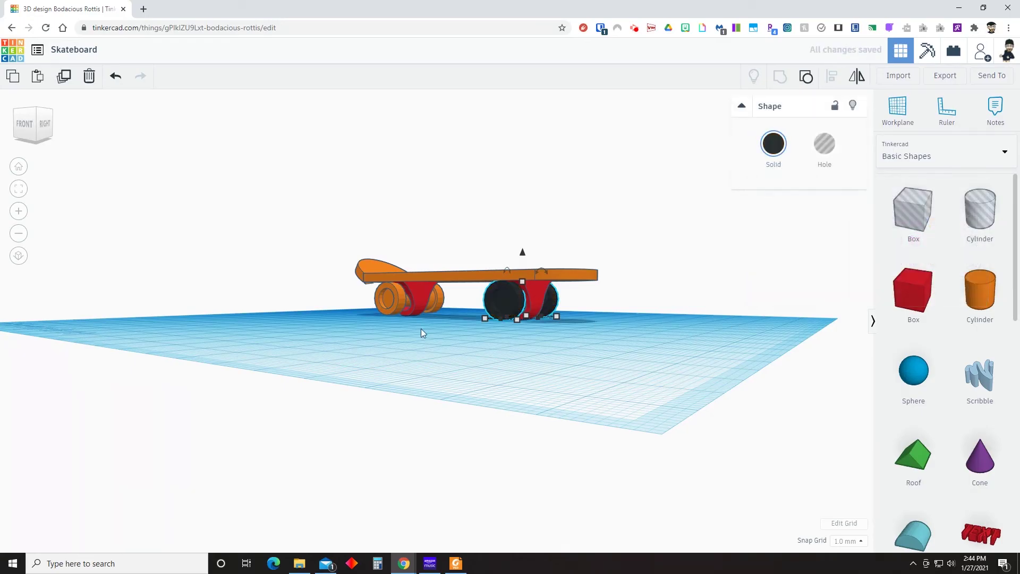
click(390, 293)
click(773, 143)
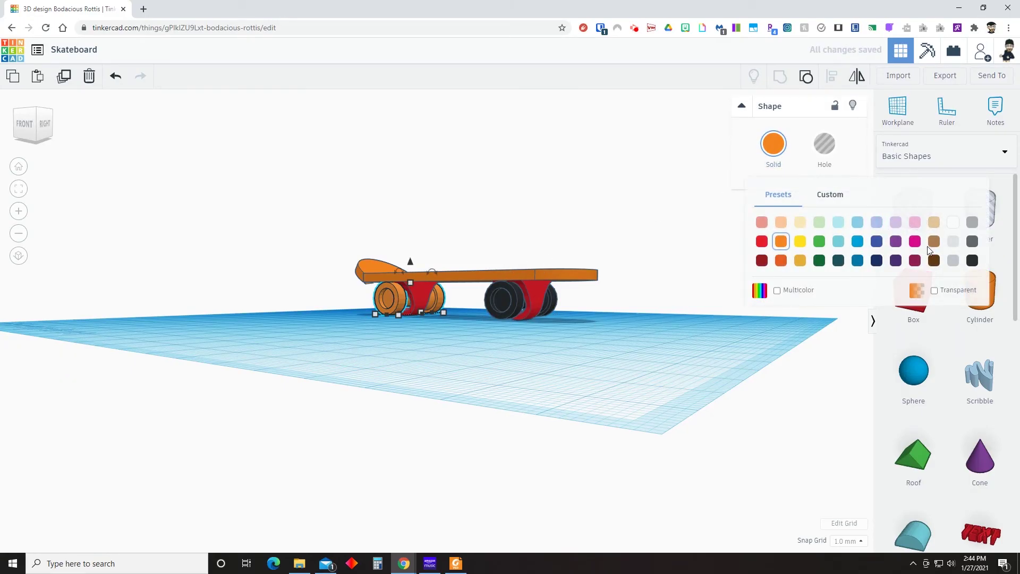
click(972, 259)
click(385, 328)
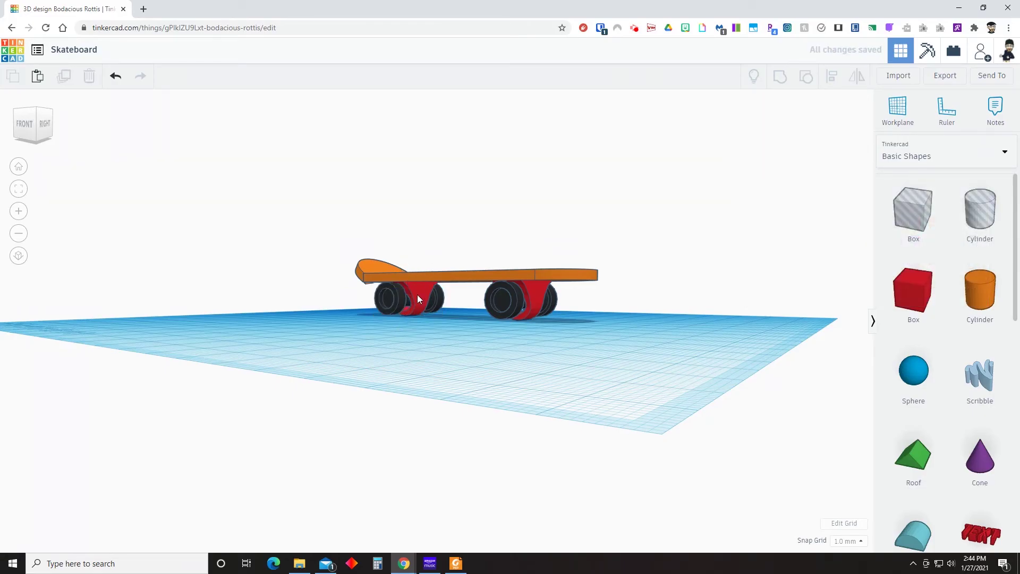
Make the front and rear trucks grey.
click(416, 294)
click(772, 146)
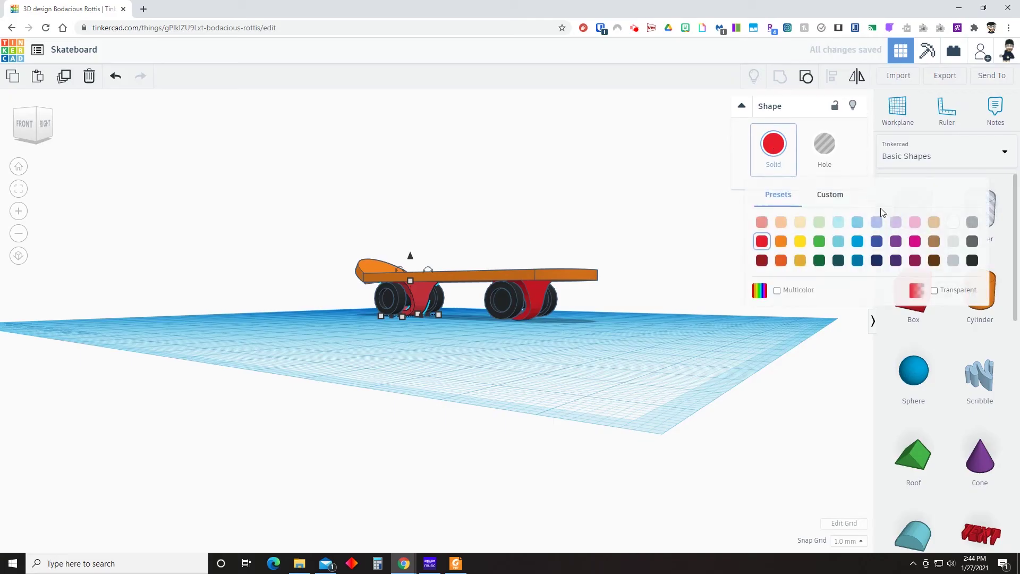
click(972, 222)
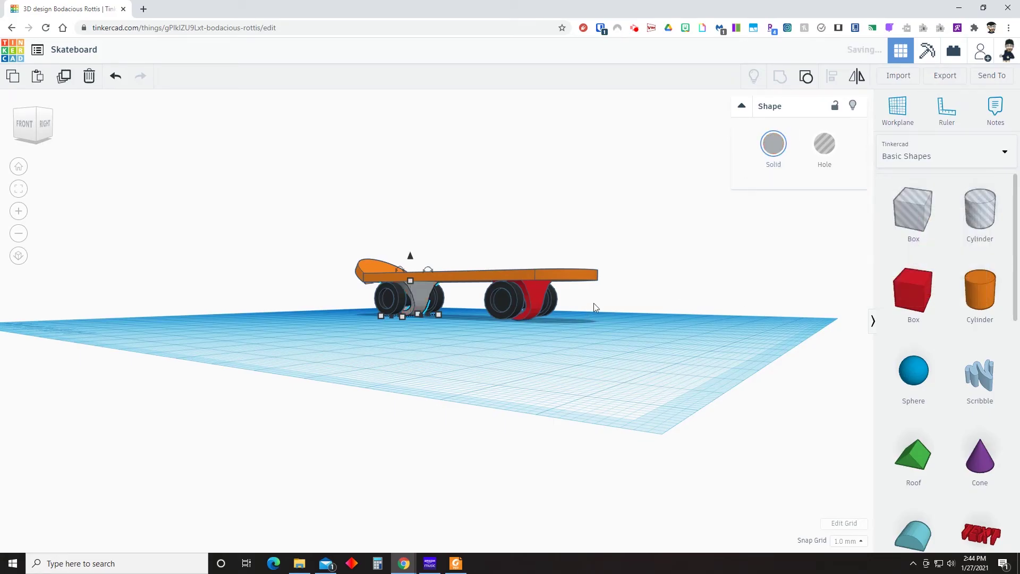
click(536, 302)
click(773, 145)
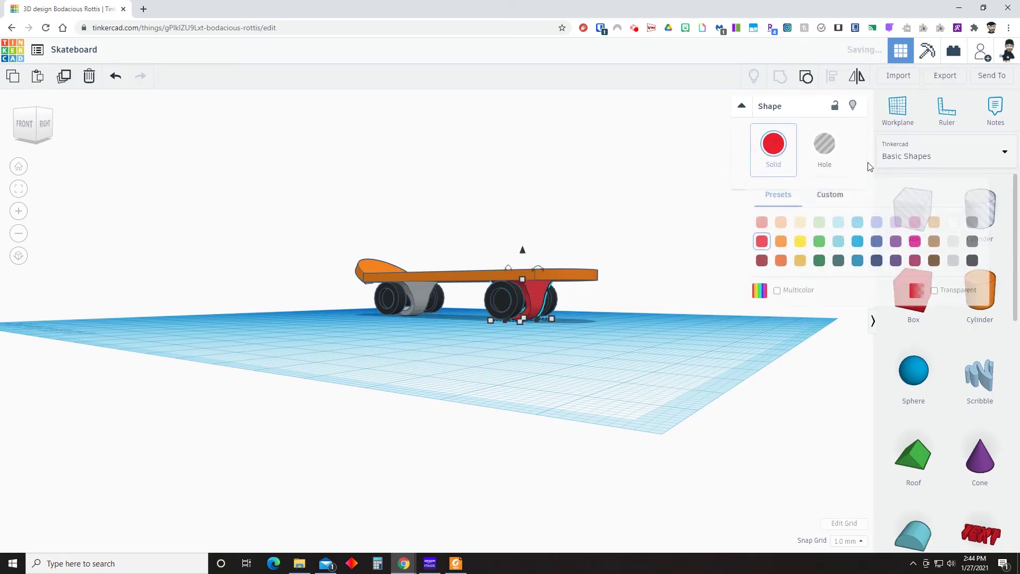
click(972, 222)
click(672, 355)
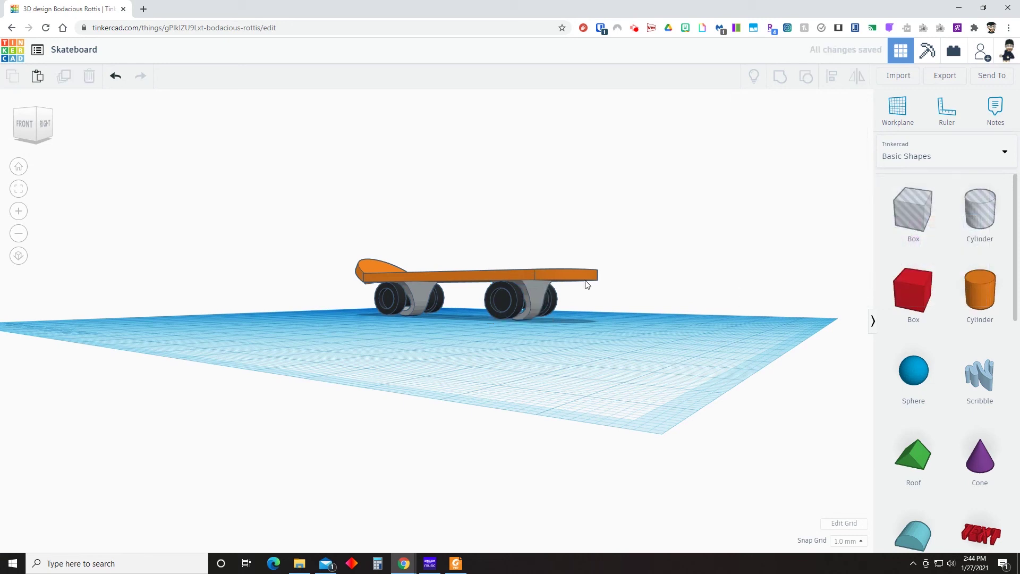
Colour the orange board red.
click(586, 278)
click(771, 146)
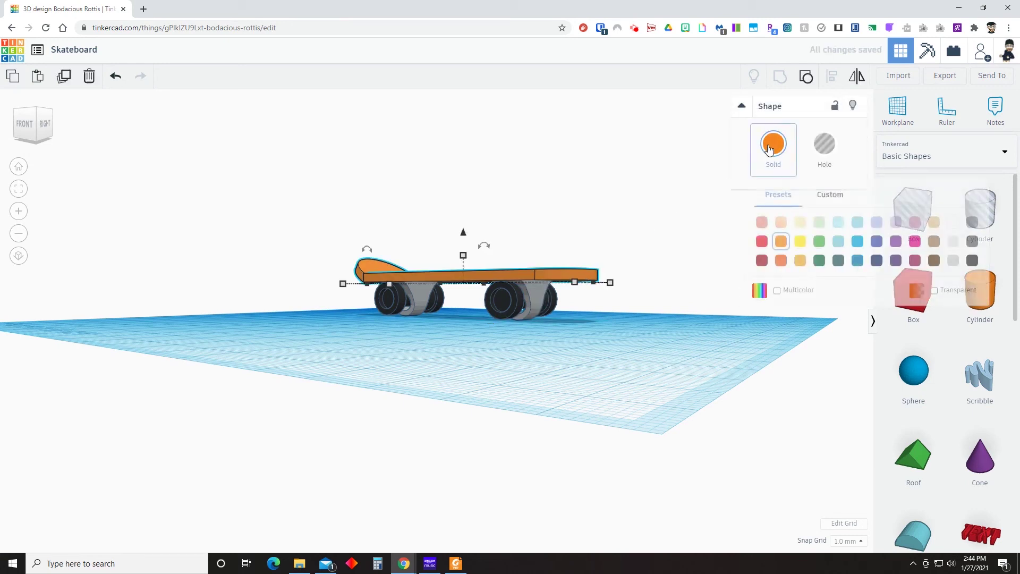
click(762, 242)
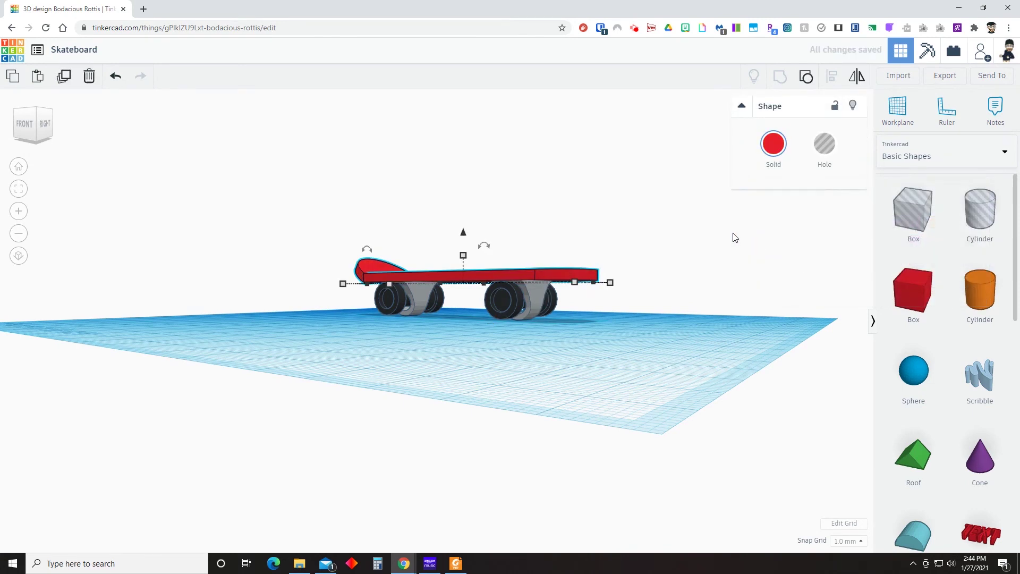
right_drag(613, 212, 692, 329)
click(662, 321)
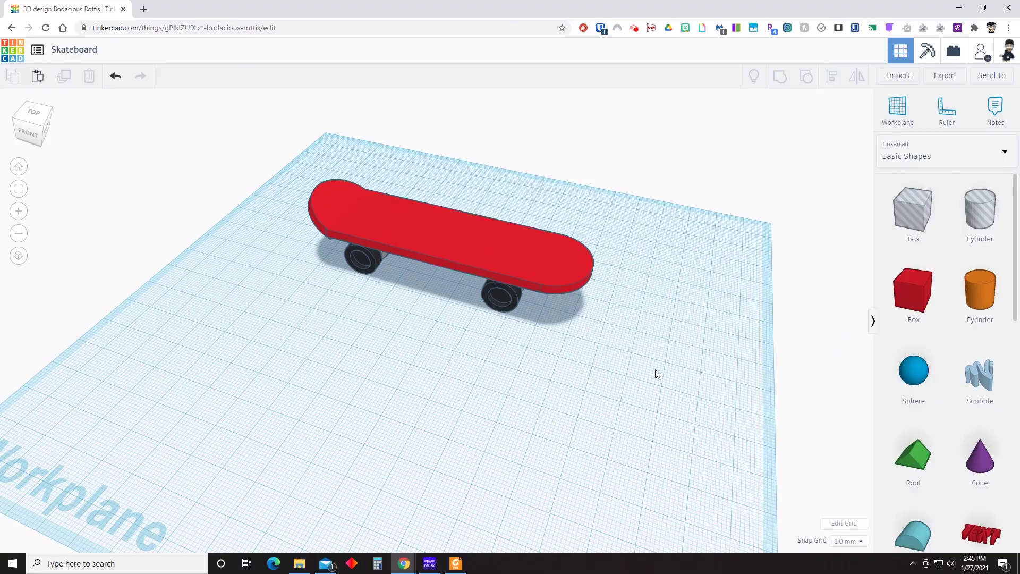
right_drag(655, 369, 699, 376)
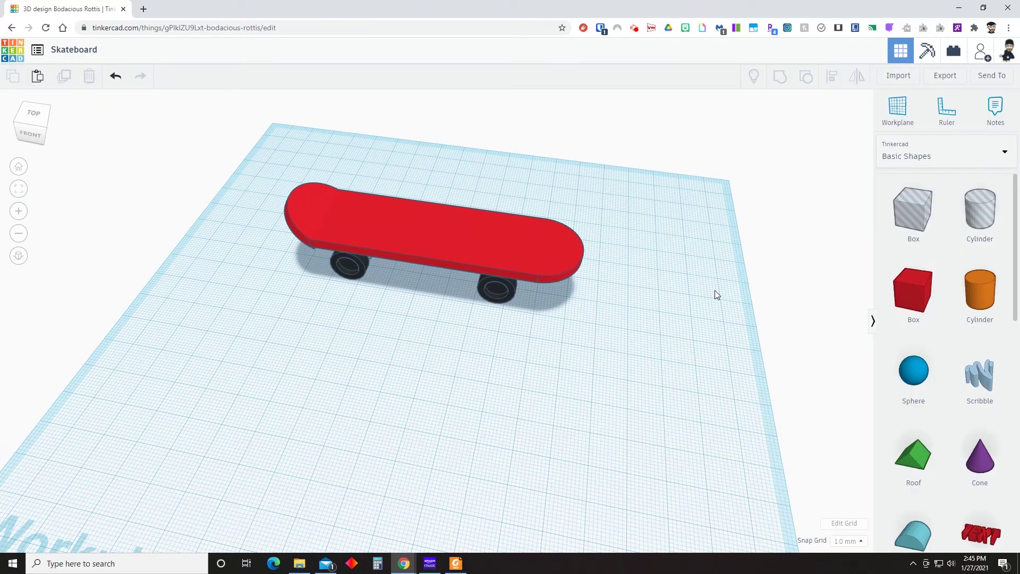
Place a workplane on the deck's top surface and drop a Text shape onto it.
right_drag(714, 290, 652, 283)
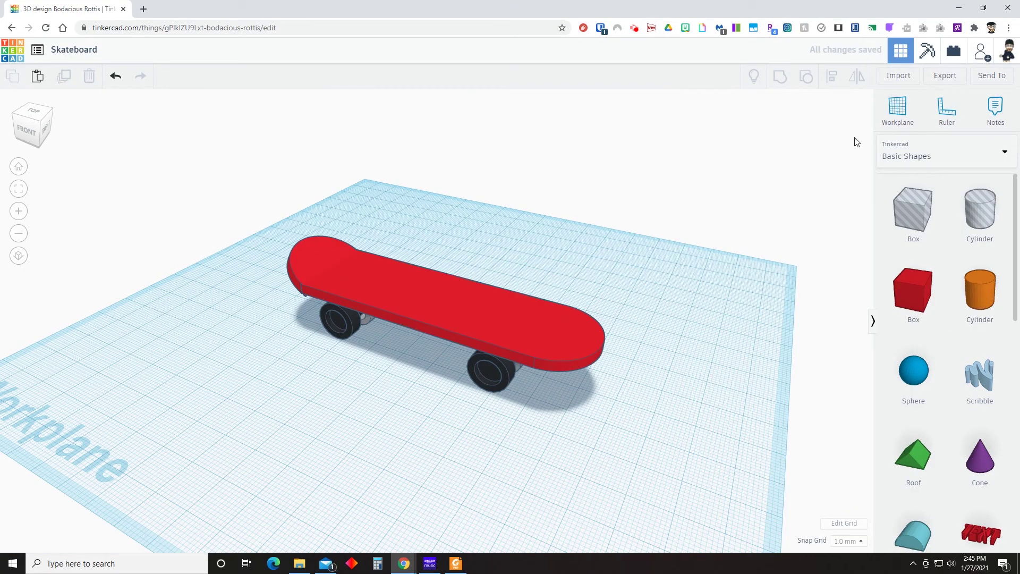
click(894, 111)
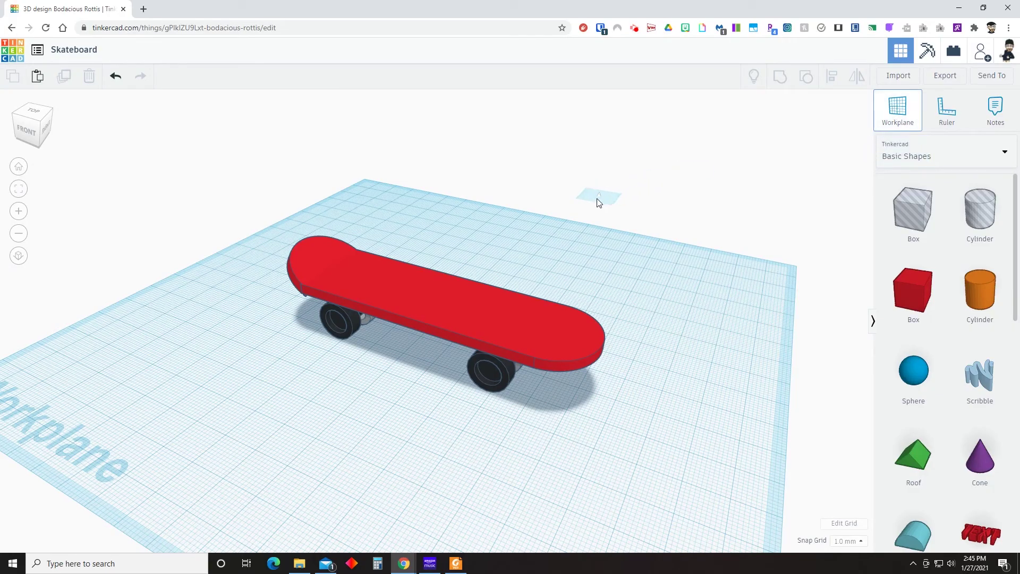
click(434, 299)
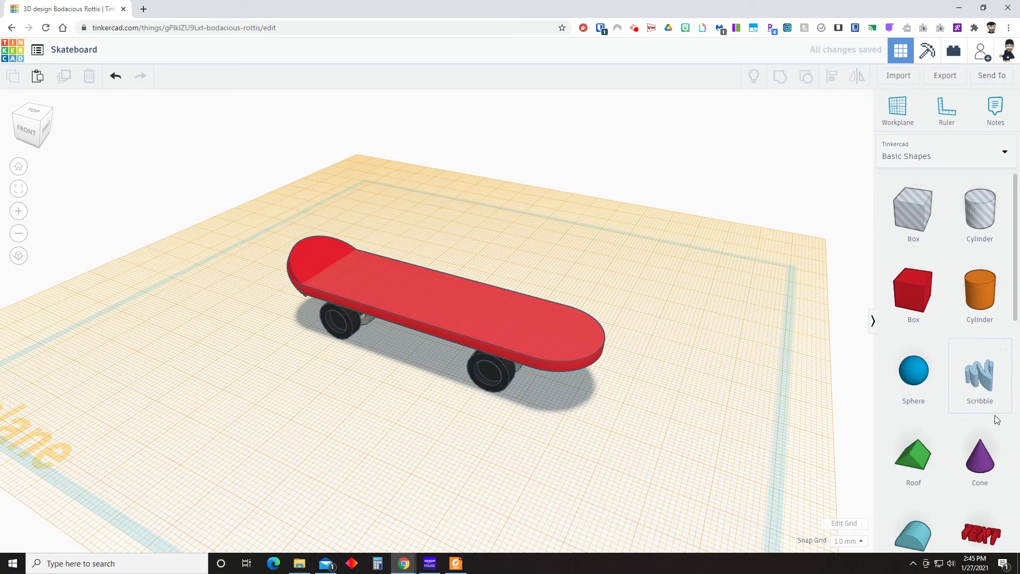
scroll(992, 393, down, 4)
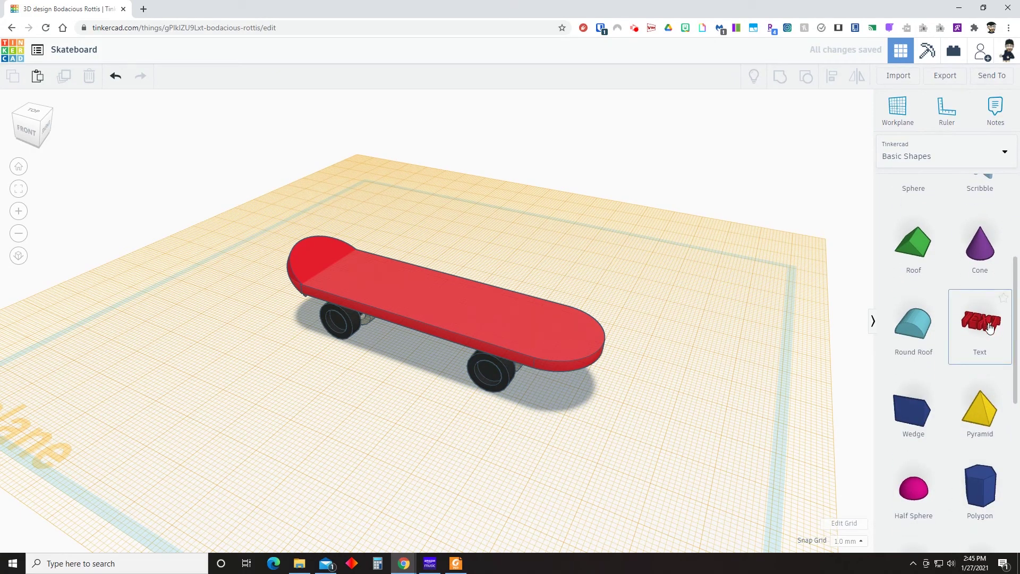
drag(989, 329, 442, 315)
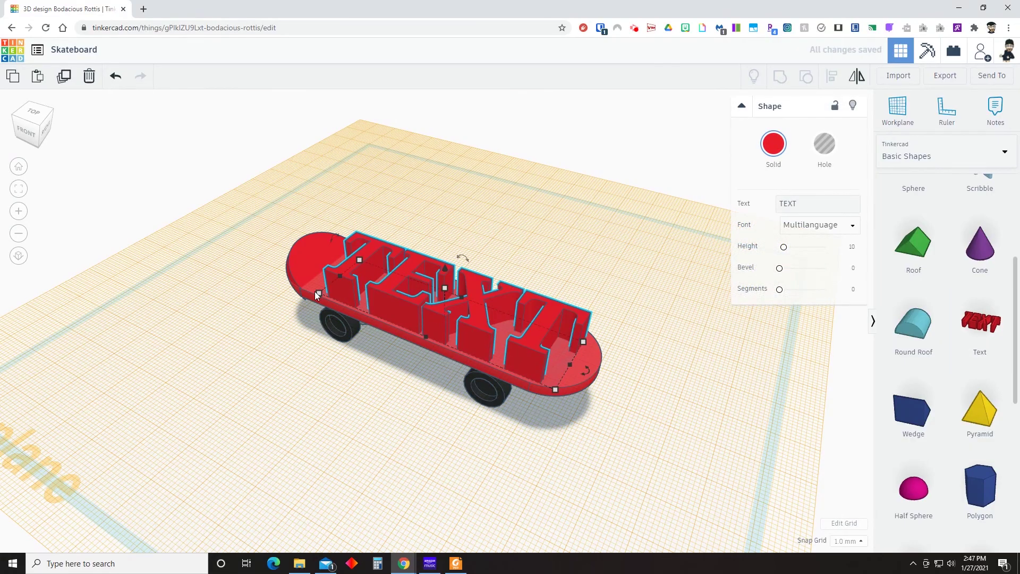
Scale the TEXT shape down to fit the deck and move it into place.
drag(319, 293, 351, 295)
drag(422, 291, 401, 289)
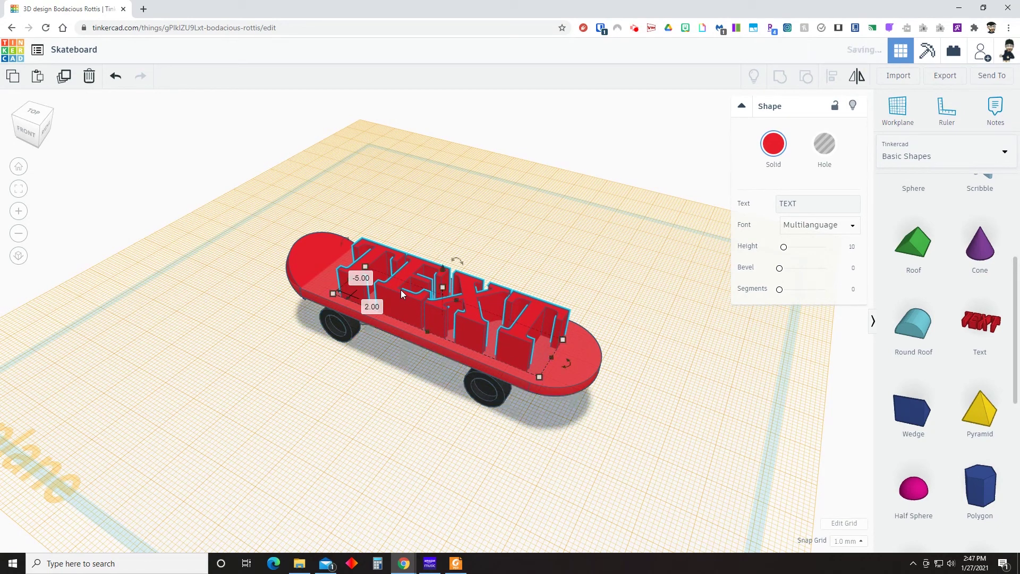
click(503, 200)
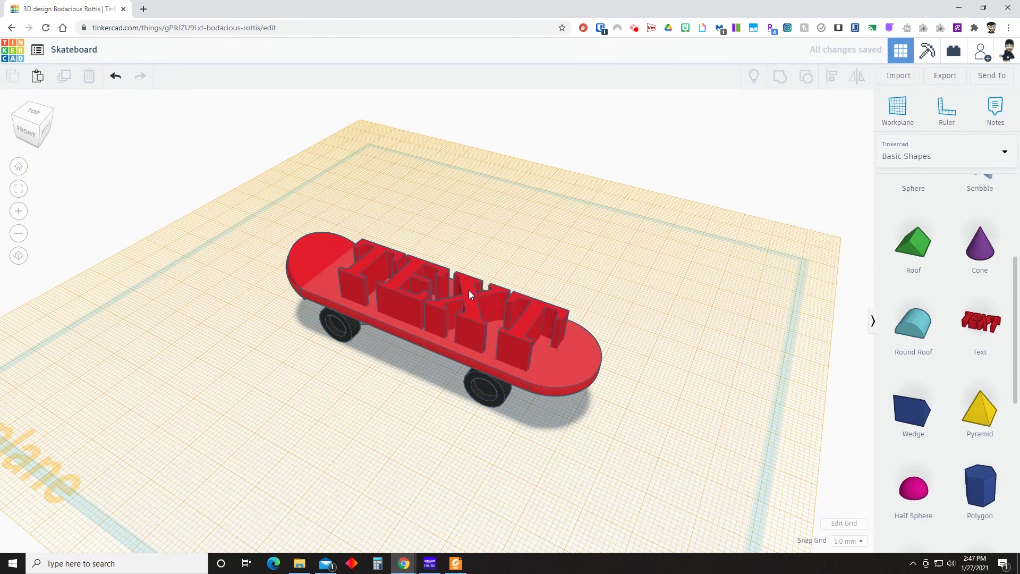
Set the TEXT lettering's height to 1 mm.
click(470, 294)
mouse_move(445, 290)
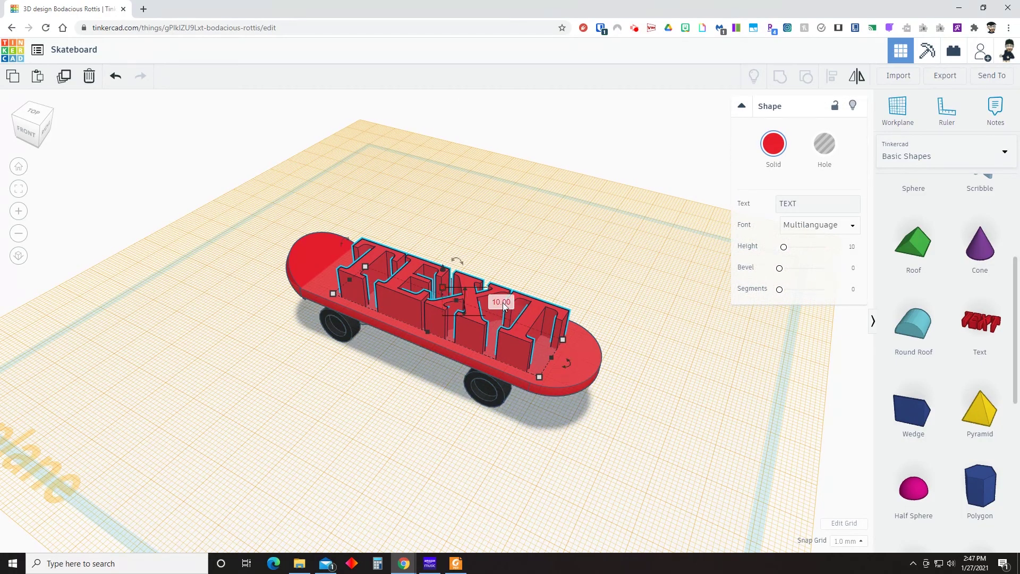
text(1)
key(Return)
click(595, 265)
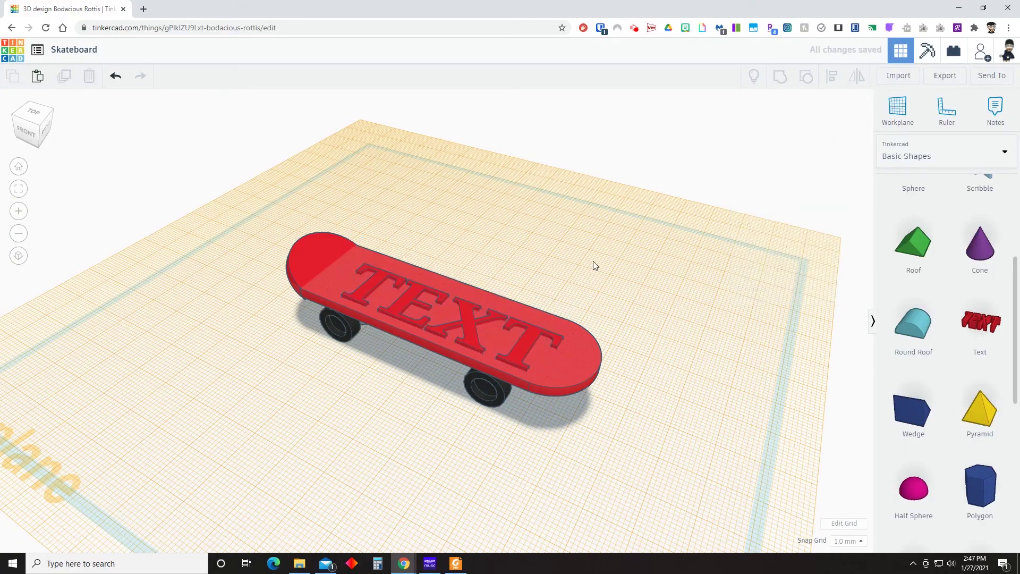
click(527, 346)
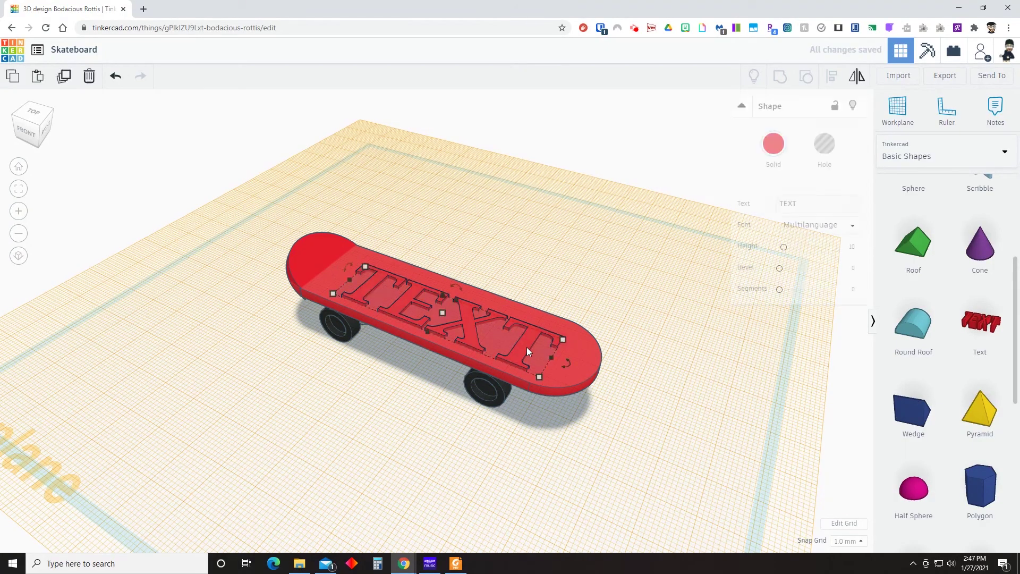
click(781, 152)
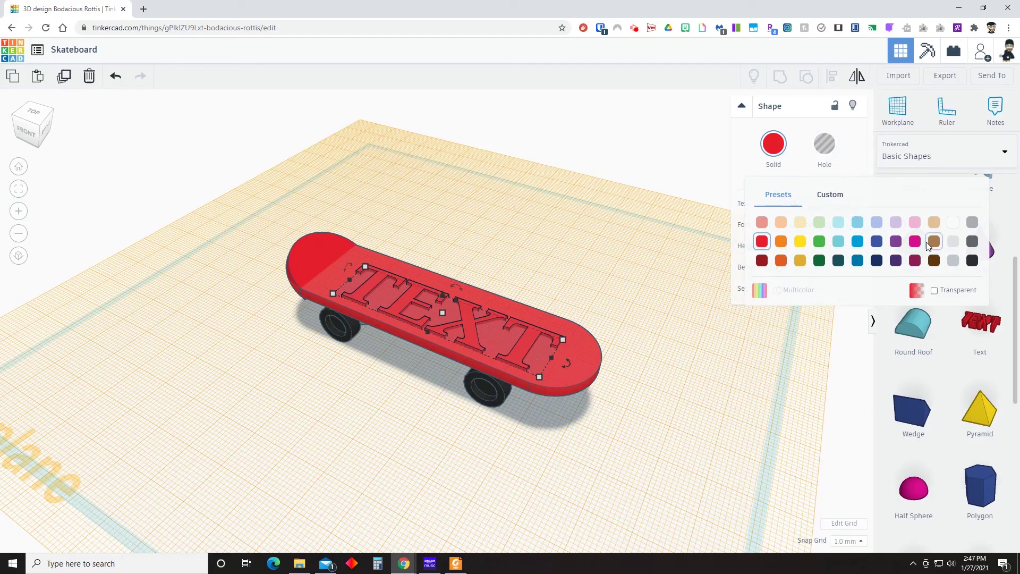
Make the lettering black and change its 1.00 value to 0.25.
click(972, 260)
click(593, 250)
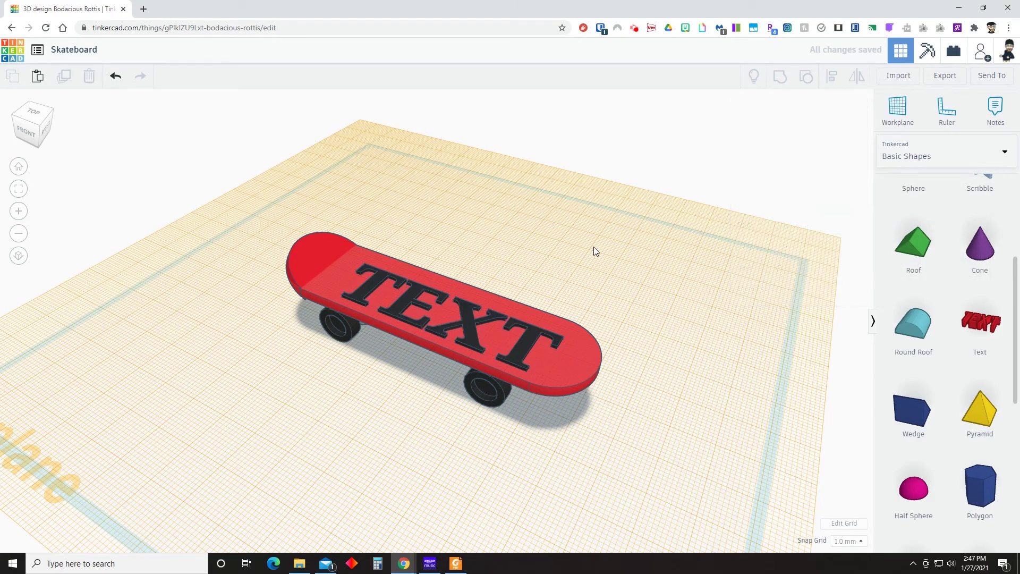
click(470, 330)
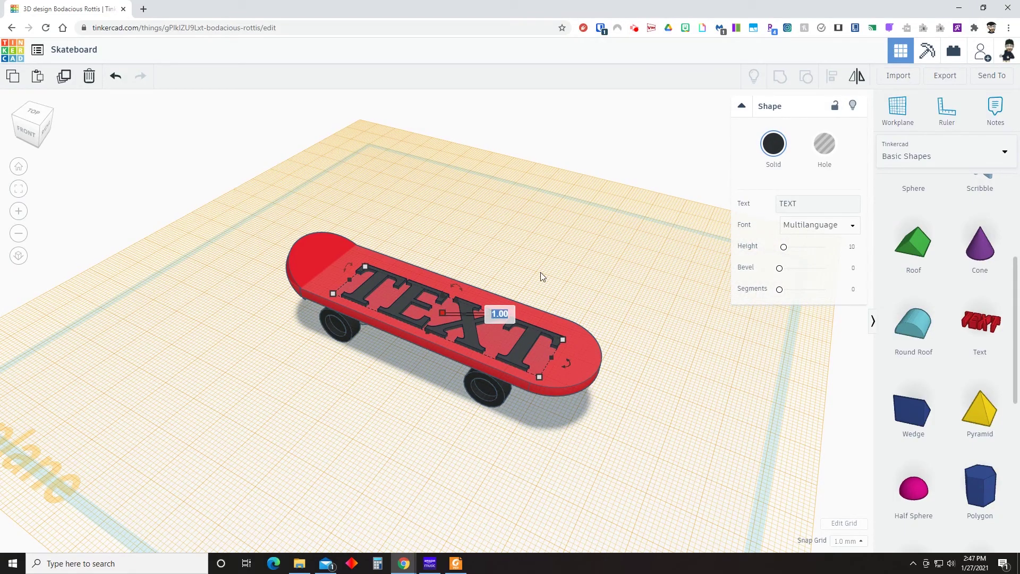
text(0.25)
key(Return)
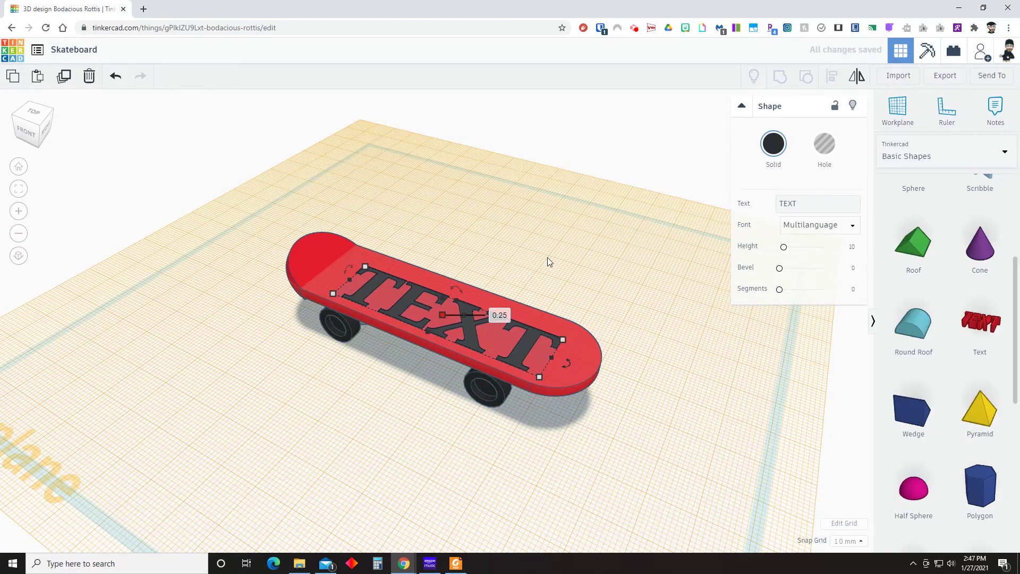
Shift the lettering slightly to recentre it on the deck.
click(550, 170)
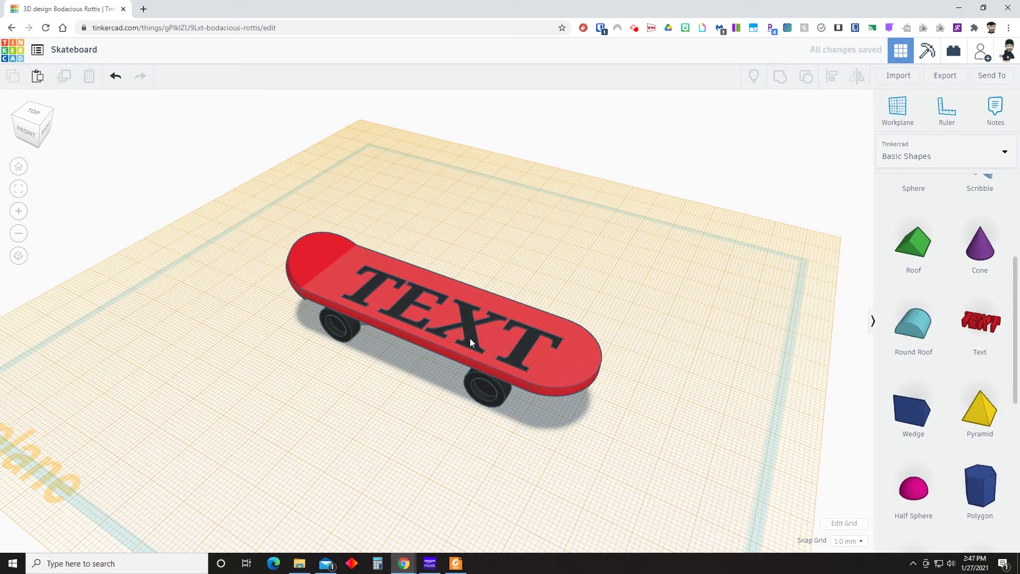
drag(467, 329, 462, 327)
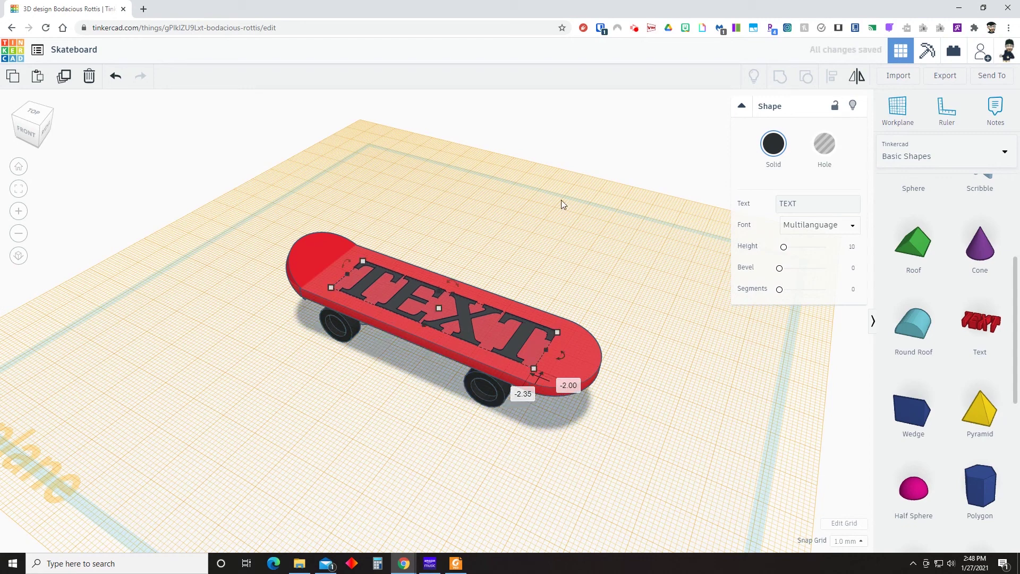
click(618, 123)
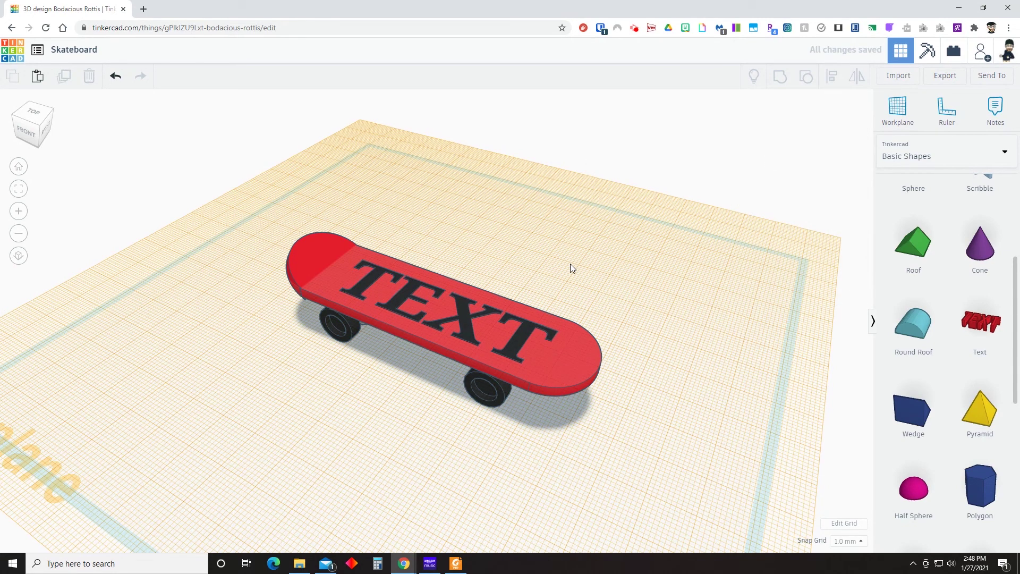
right_drag(569, 268, 530, 281)
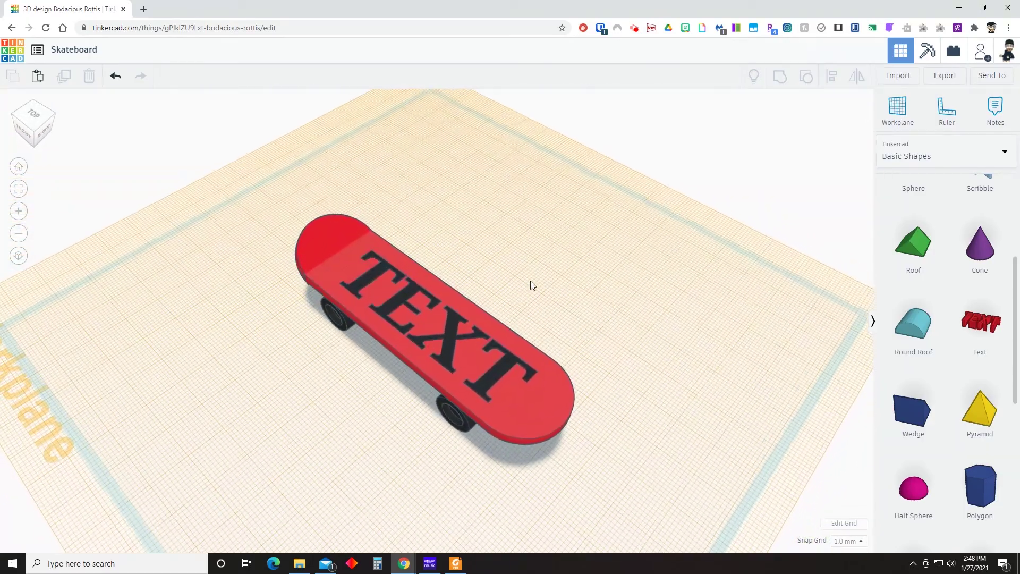
click(452, 338)
click(797, 200)
text(STEM)
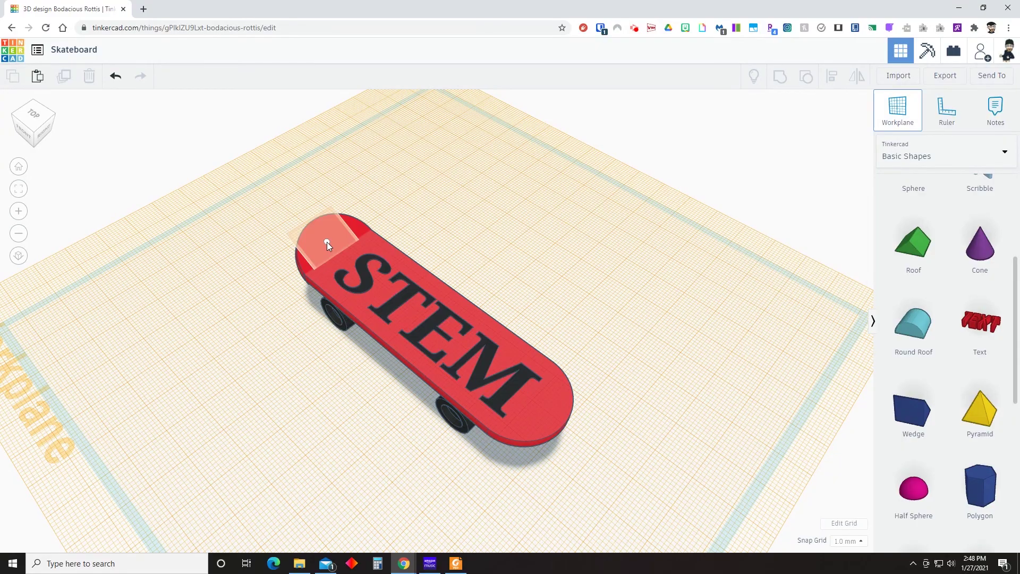
click(327, 242)
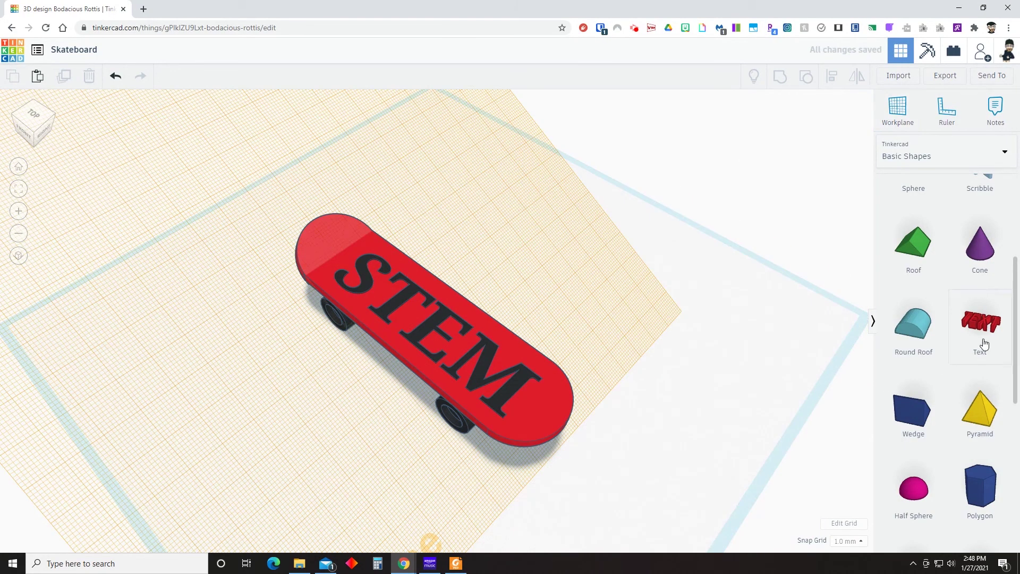
scroll(943, 413, down, 5)
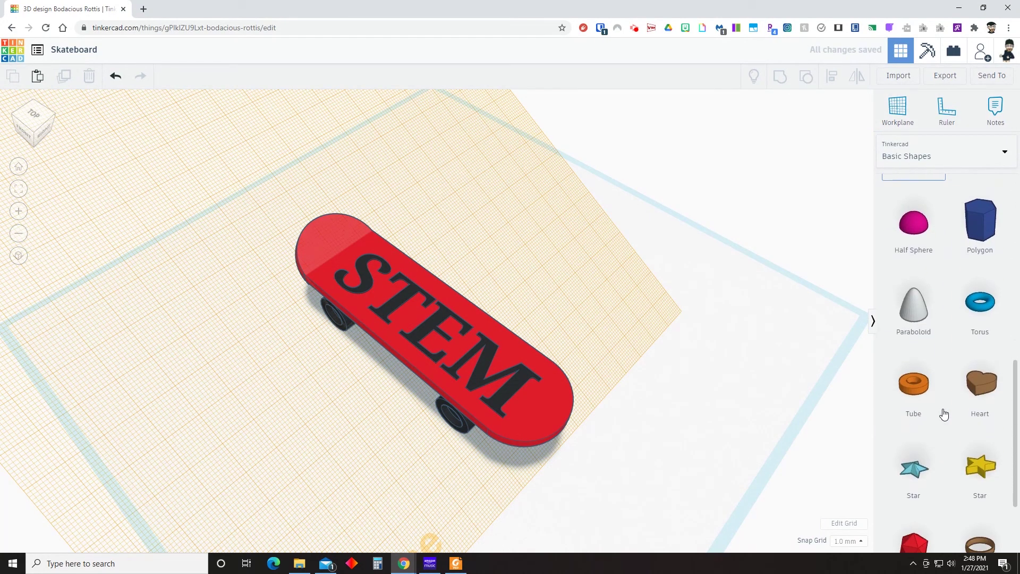
scroll(943, 413, down, 2)
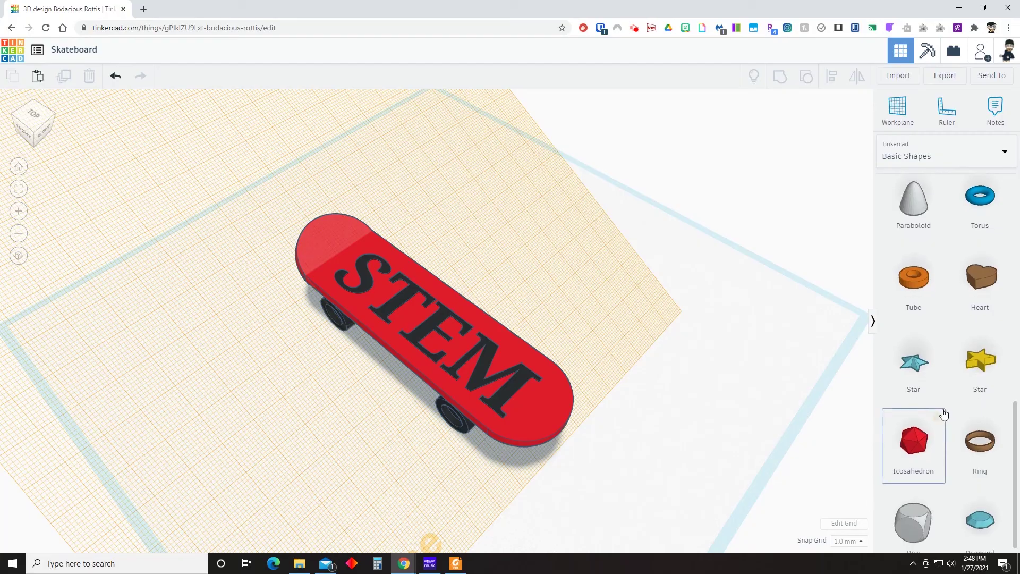
scroll(944, 412, down, 1)
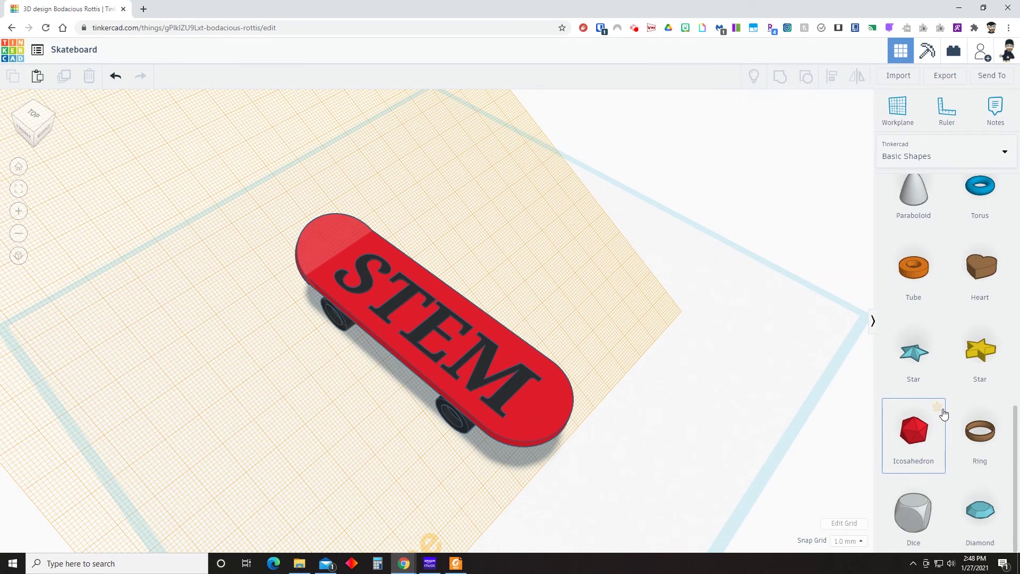
scroll(944, 412, up, 8)
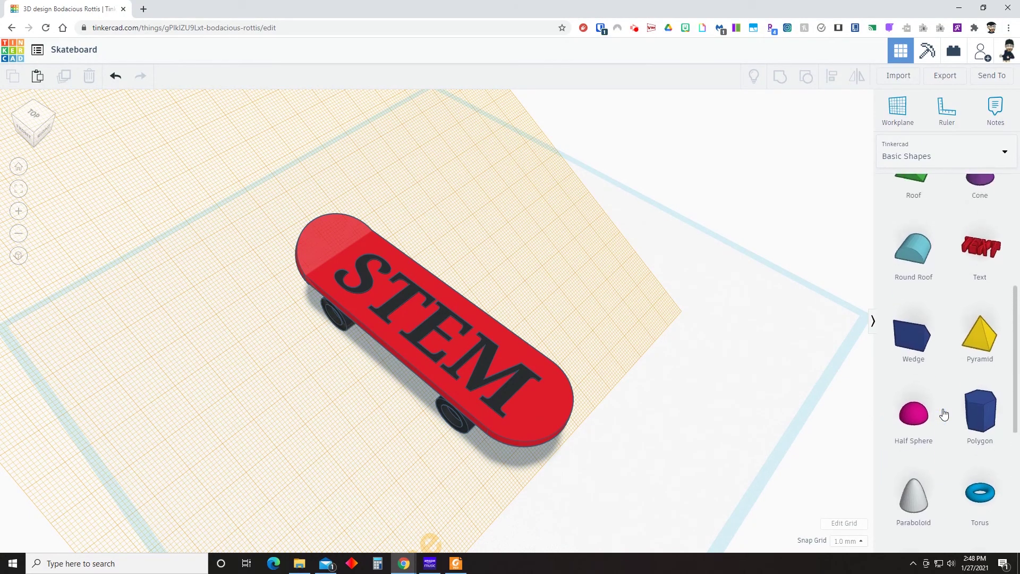
scroll(944, 414, up, 2)
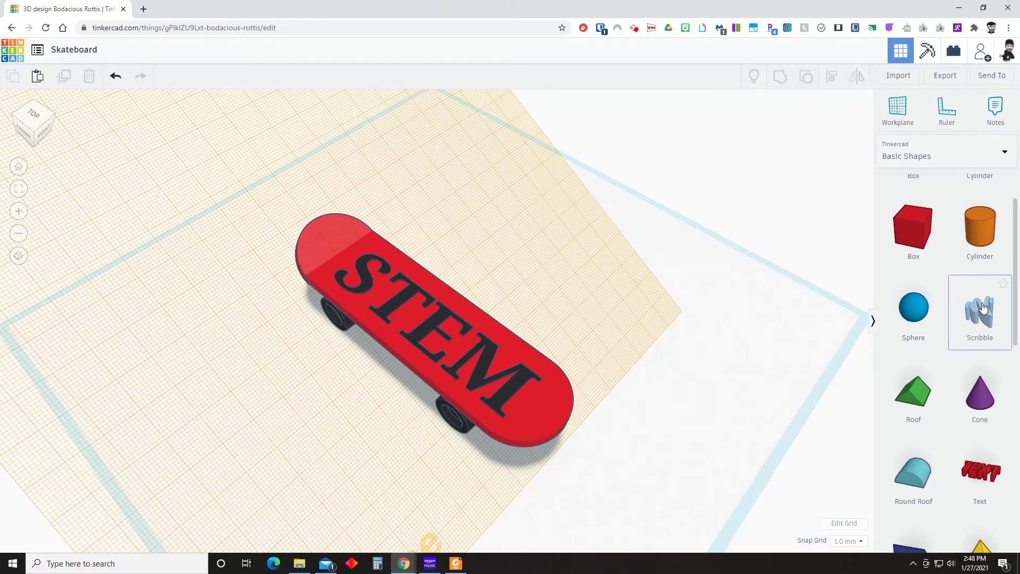
mouse_move(979, 312)
mouse_down()
mouse_move(488, 293)
mouse_move(326, 234)
mouse_up()
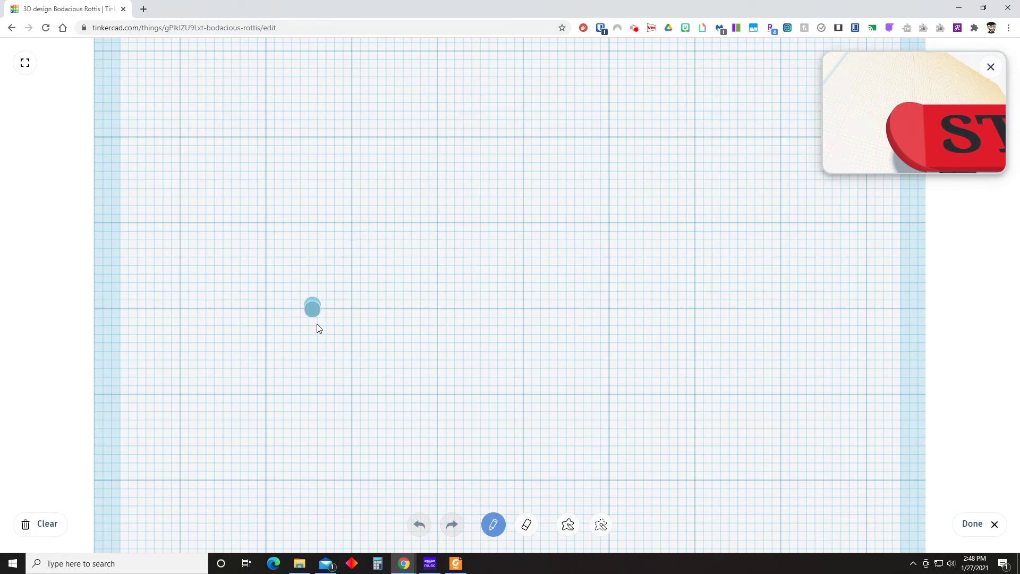
Draw a looping freehand scribble, erase its right-hand hook and leftover fragment, then finish.
mouse_move(317, 324)
mouse_down()
mouse_move(567, 327)
mouse_move(460, 386)
mouse_move(579, 391)
mouse_move(784, 291)
mouse_up()
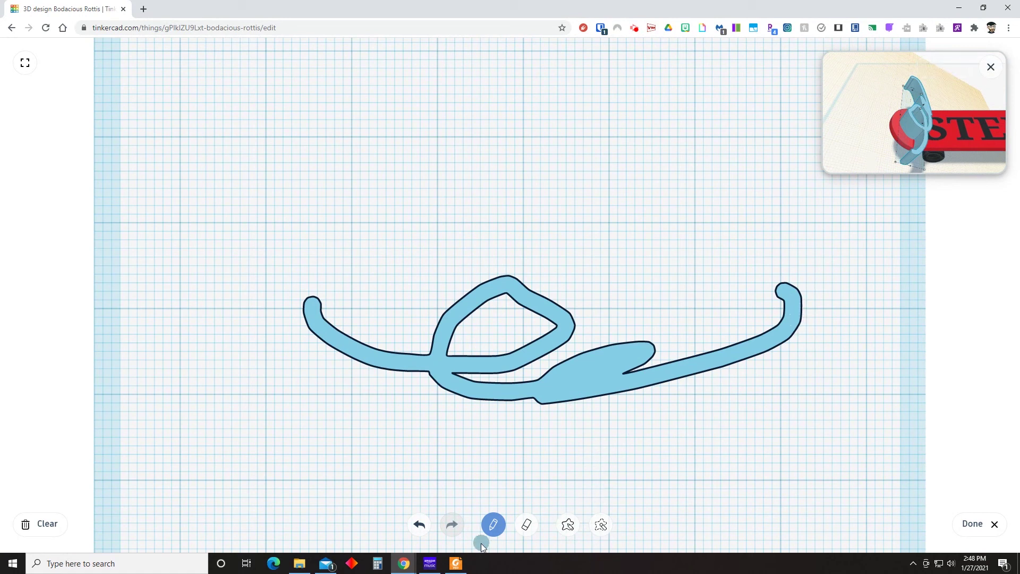
click(527, 525)
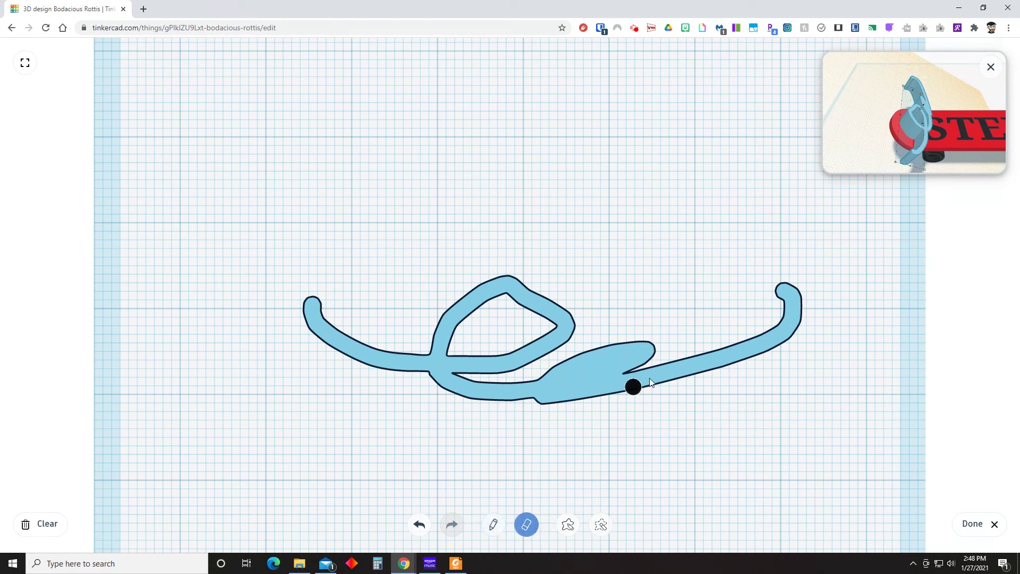
mouse_move(726, 317)
mouse_down()
mouse_move(766, 367)
mouse_move(797, 332)
mouse_move(797, 309)
mouse_move(780, 312)
mouse_move(798, 311)
mouse_move(792, 288)
mouse_move(758, 350)
mouse_move(774, 335)
mouse_up()
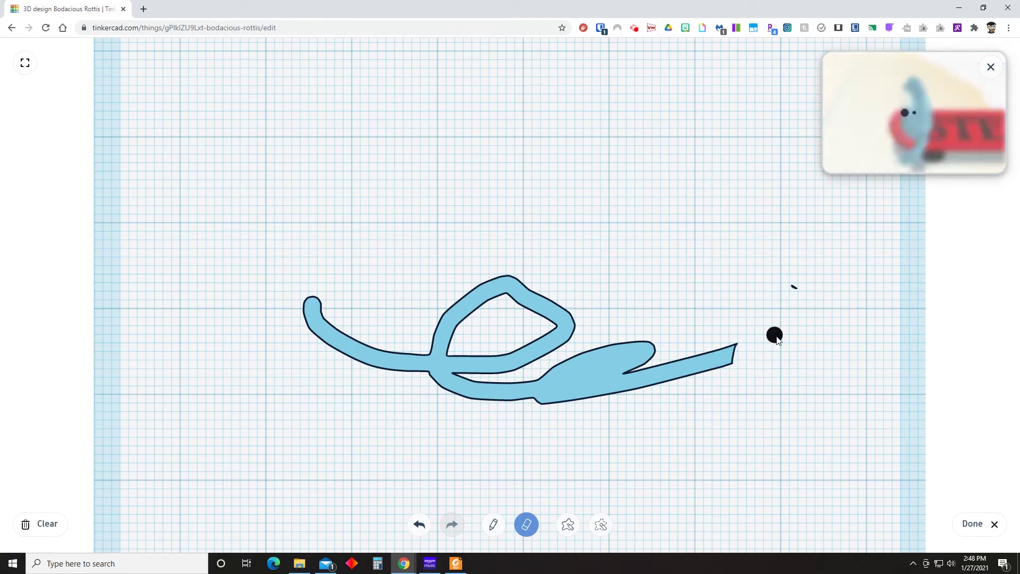
mouse_move(799, 286)
mouse_down()
mouse_move(695, 326)
mouse_move(728, 341)
mouse_move(757, 384)
mouse_up()
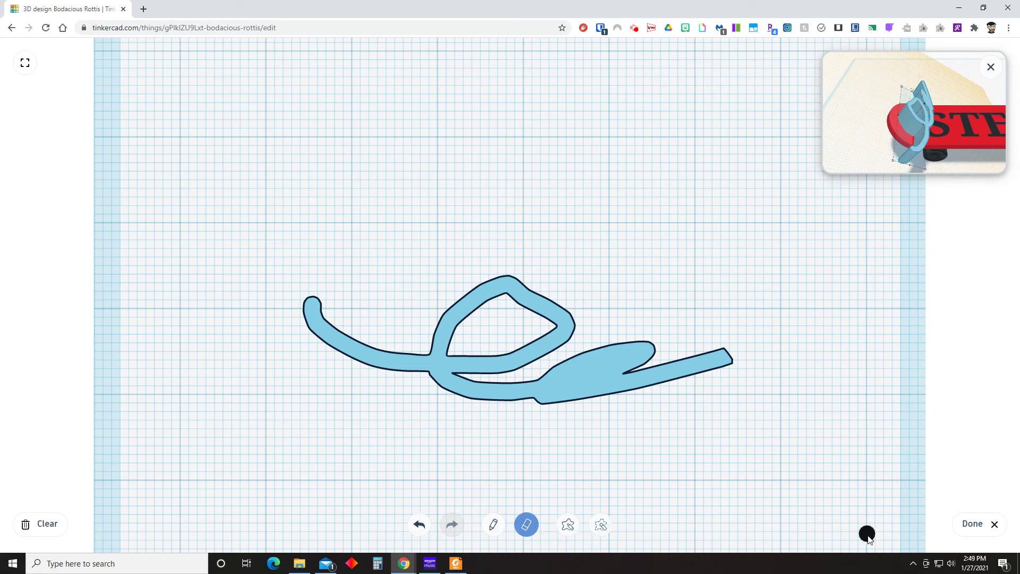
click(980, 524)
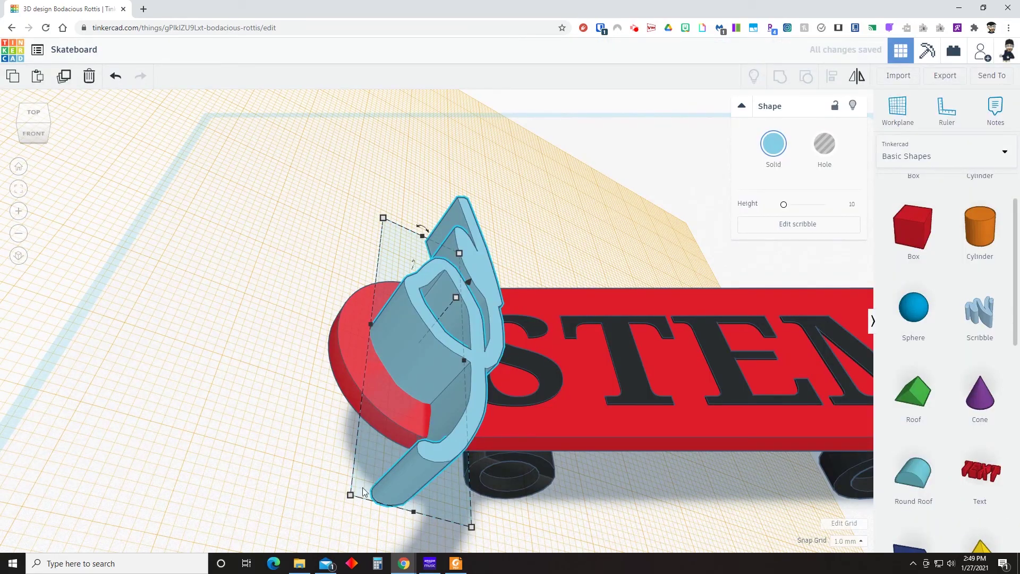
Move the scribble onto the deck's tail and flatten it to 0.25 thick.
mouse_move(363, 491)
mouse_down()
mouse_move(391, 397)
mouse_move(442, 323)
mouse_up()
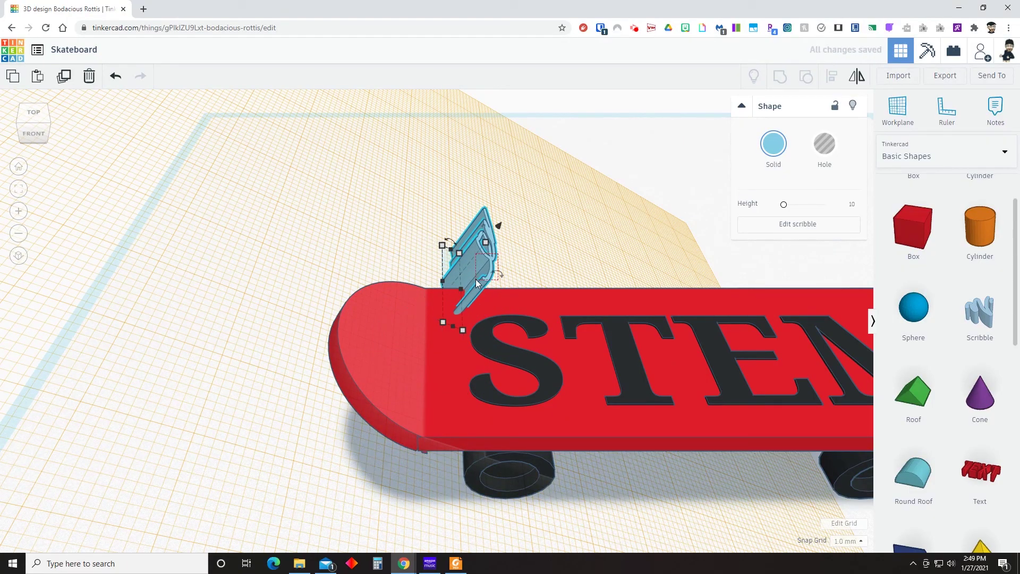
mouse_move(480, 254)
mouse_down()
mouse_move(441, 314)
mouse_move(417, 323)
mouse_move(416, 314)
mouse_up()
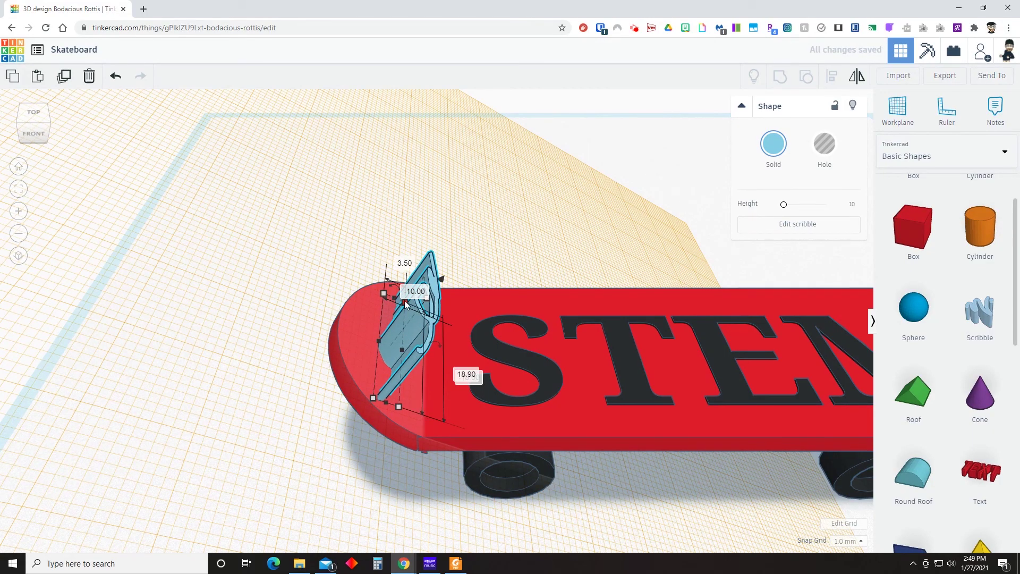
click(426, 297)
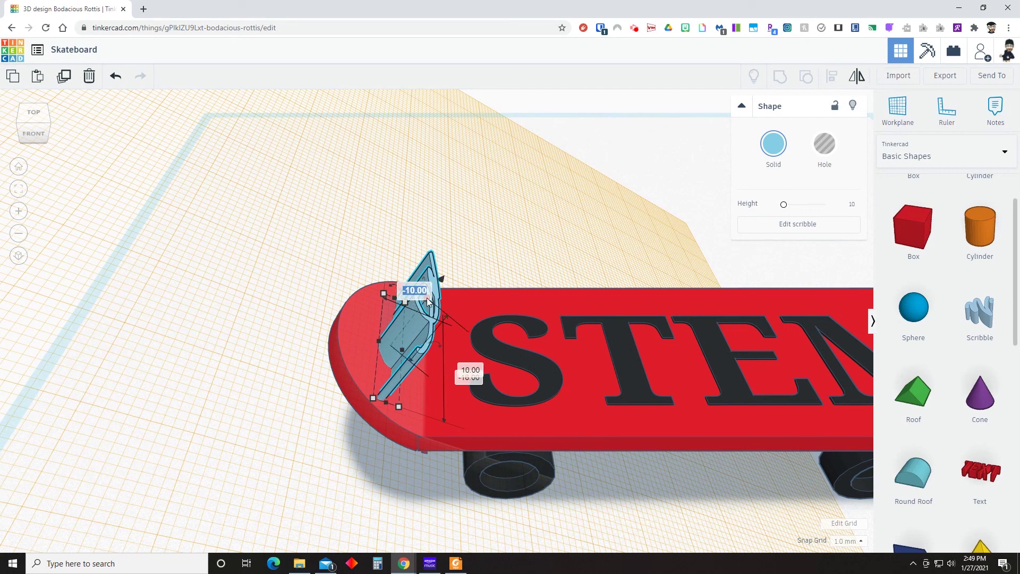
key(Return)
key(n)
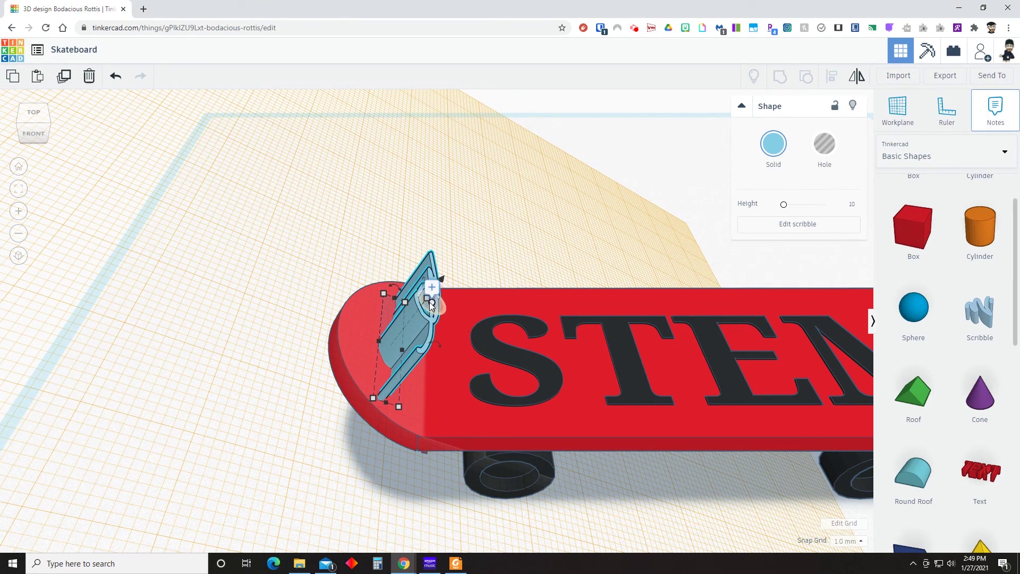
key(Escape)
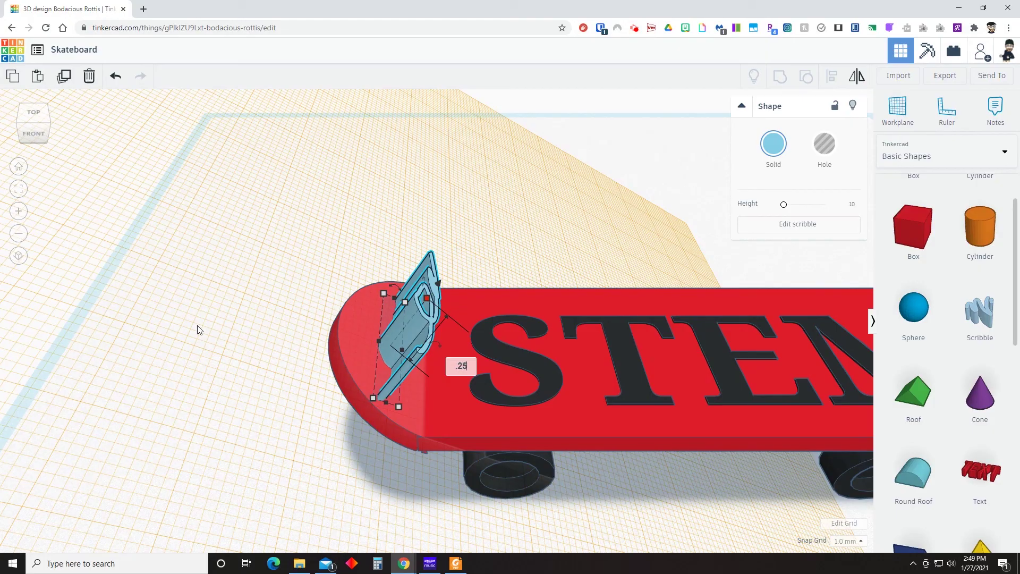
key(Return)
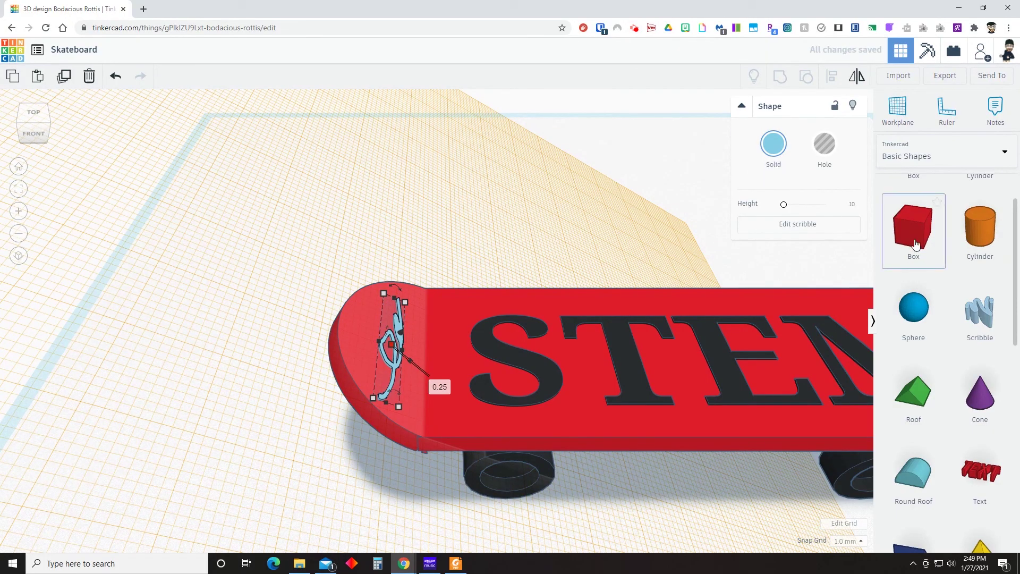
Make the scribble solid black and deselect it.
click(774, 147)
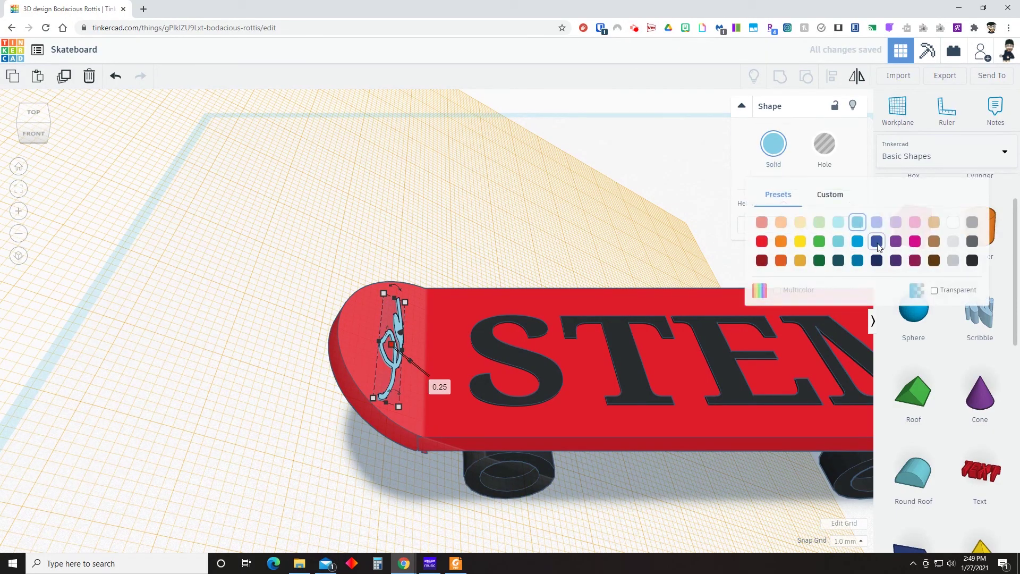
click(972, 260)
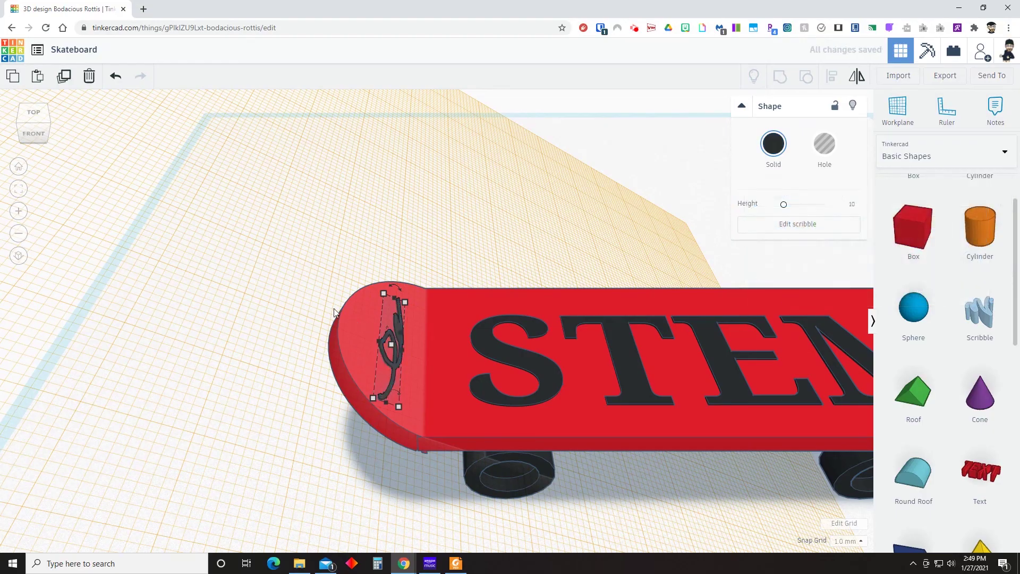
click(266, 242)
click(898, 109)
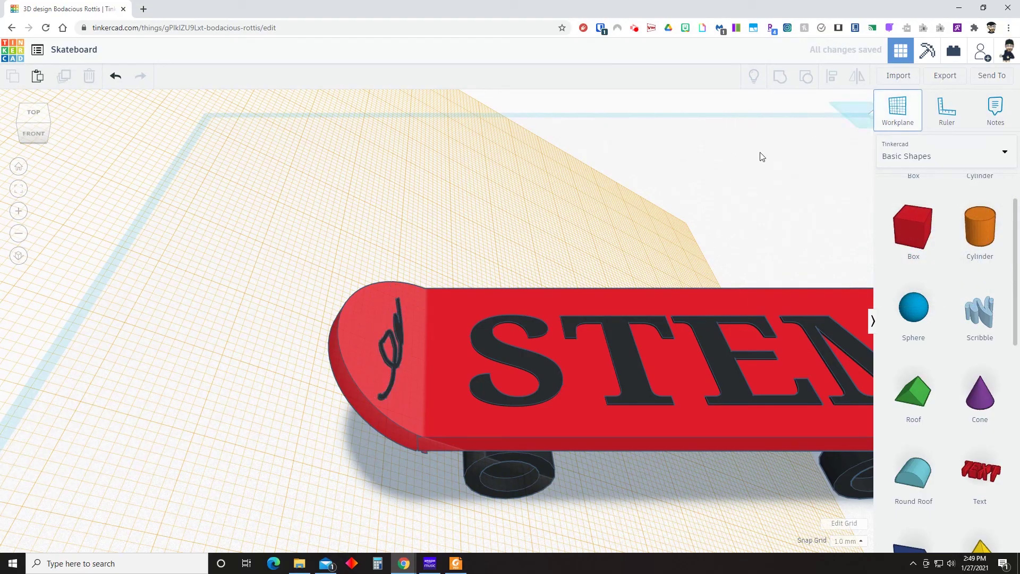
click(358, 222)
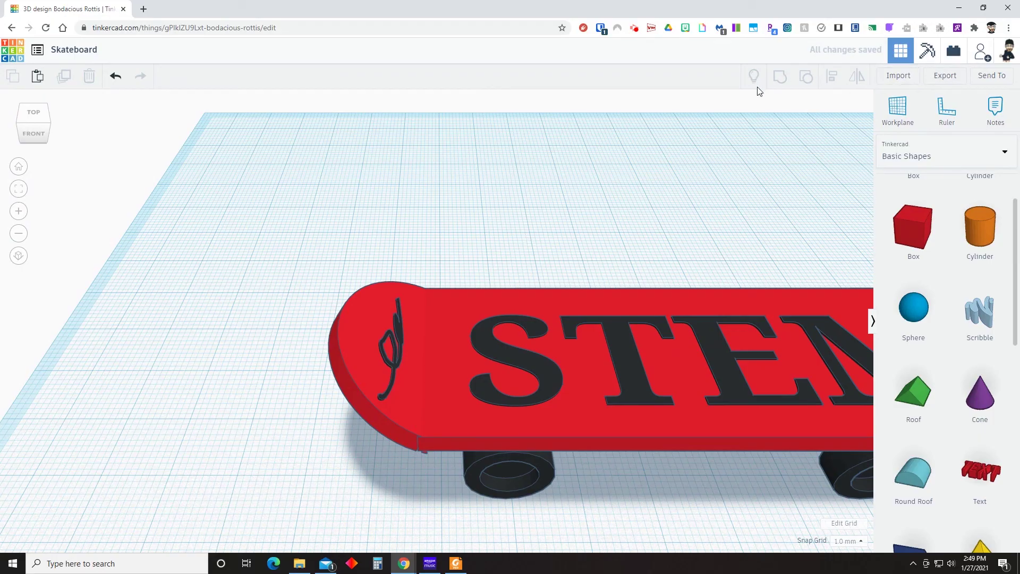
Switch to Home view to show the red STEM skateboard with its black scribble and wheels.
click(18, 168)
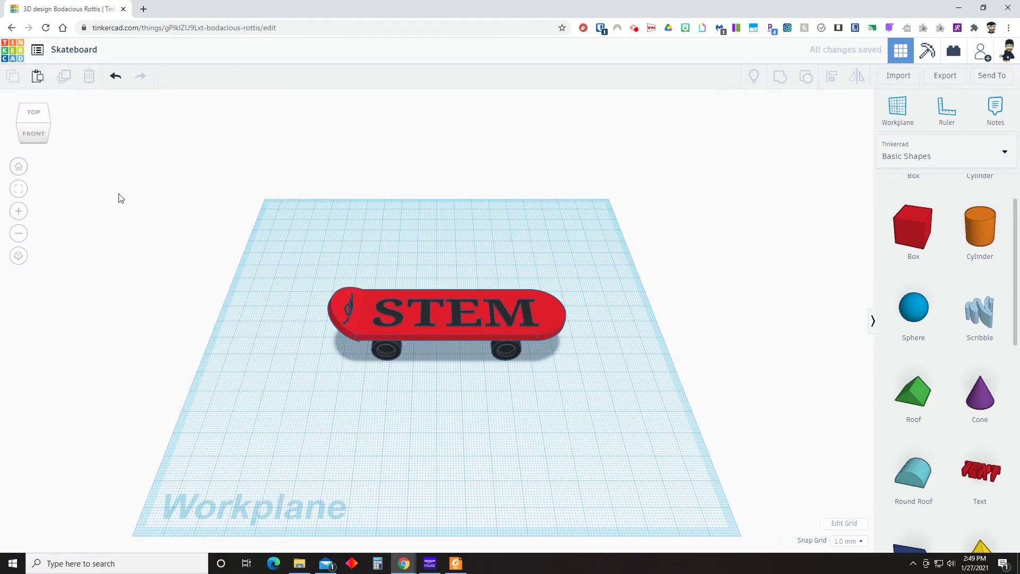